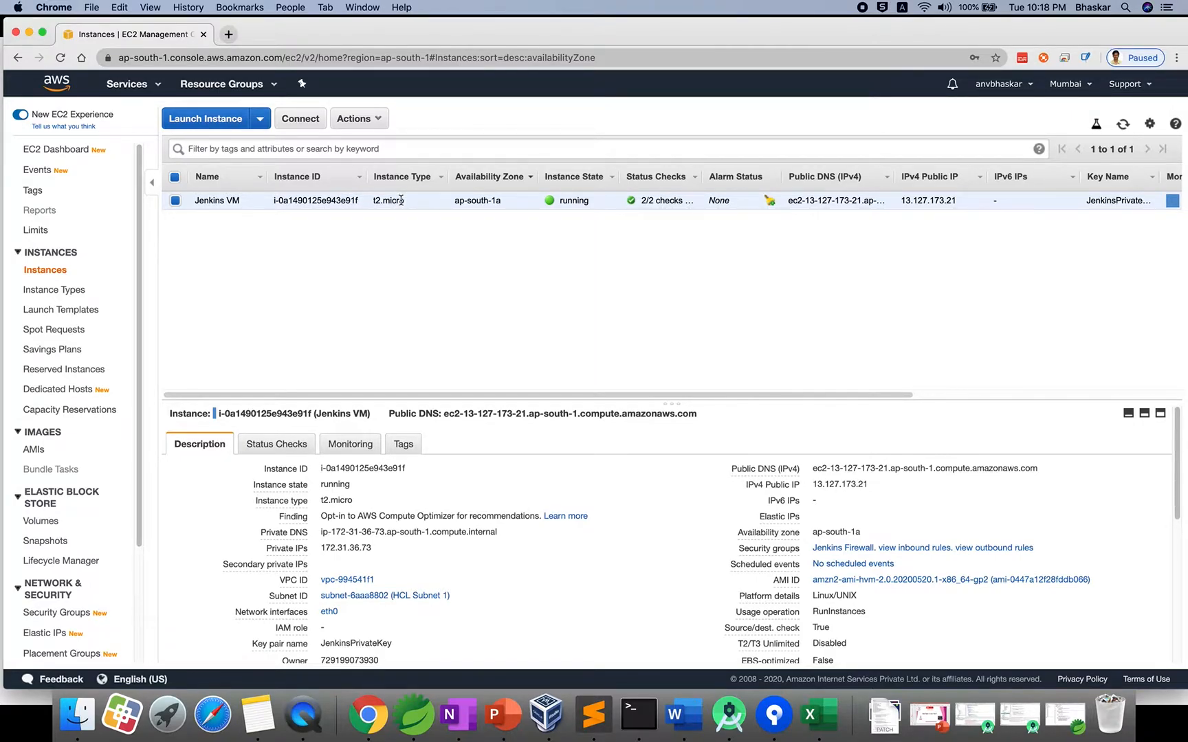
Copy the Jenkins VM instance's public IP 13.127.173.21 from the EC2 console.
{"action": "mouse_move", "coordinate": [857, 485]}
{"action": "left_click", "coordinate": [879, 485]}
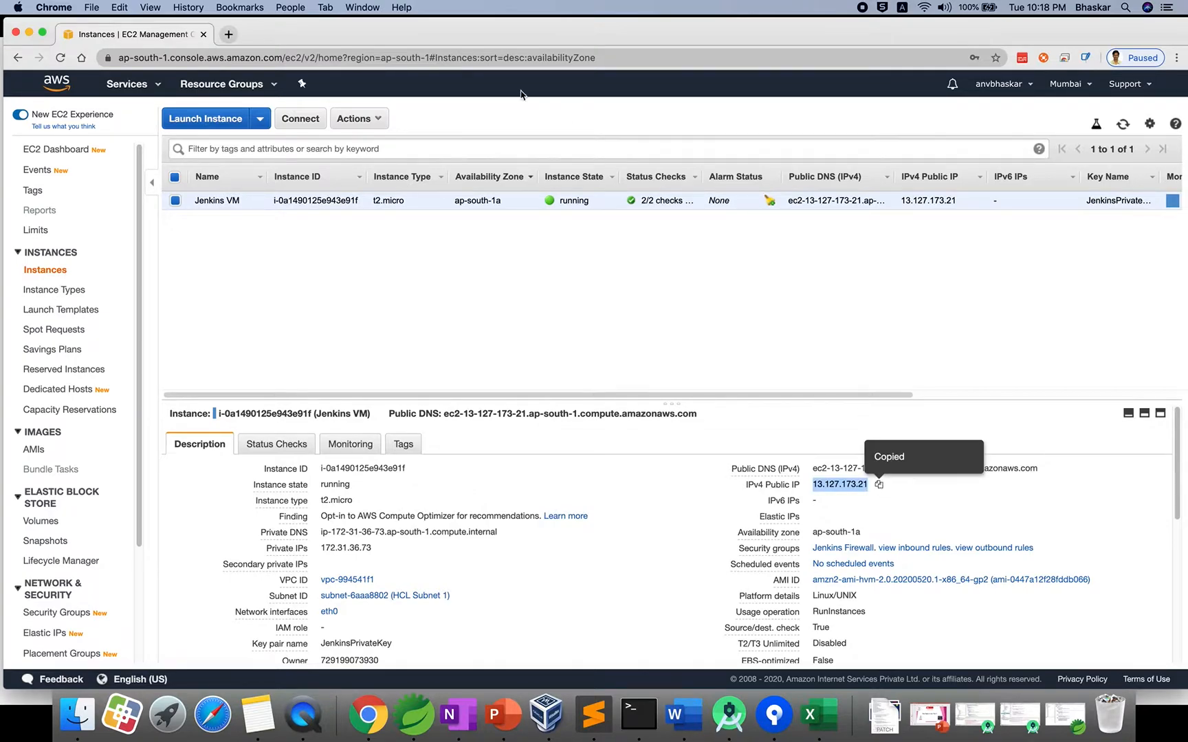
Load the Jenkins dashboard at 13.127.173.21:8080 in a new browser tab.
{"action": "left_click", "coordinate": [228, 33]}
{"action": "key", "text": "super+v"}
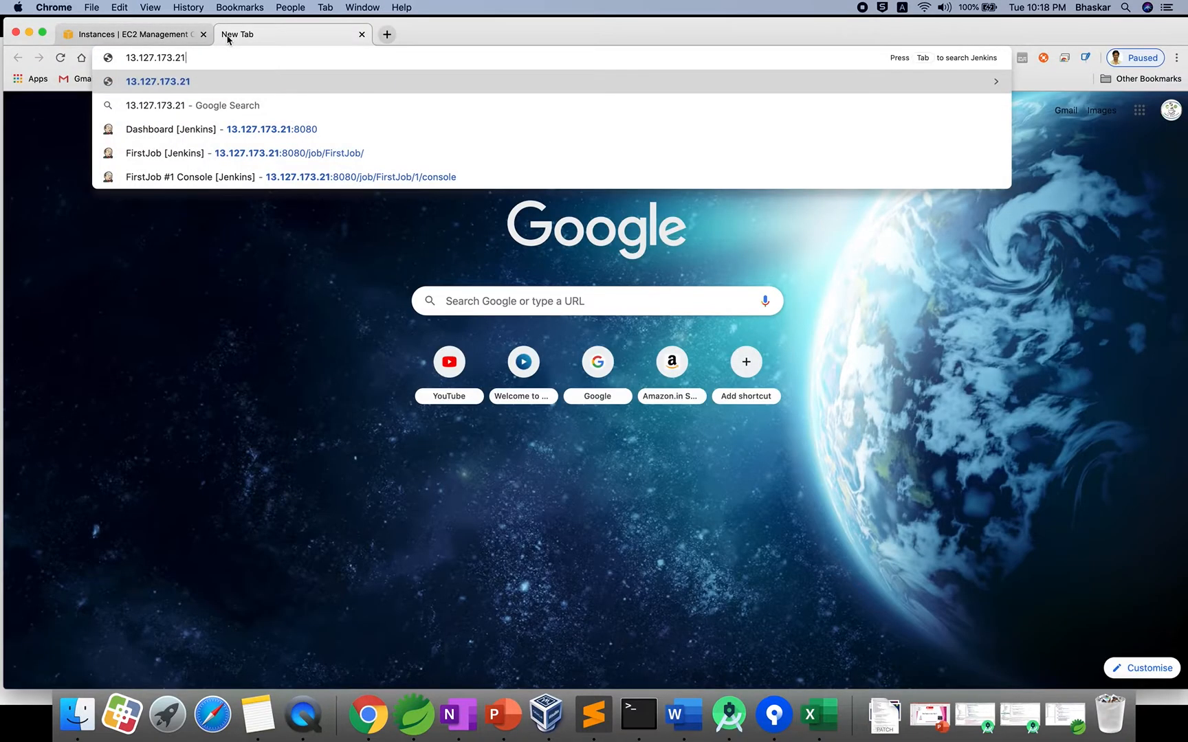
{"action": "type", "text": ":8080"}
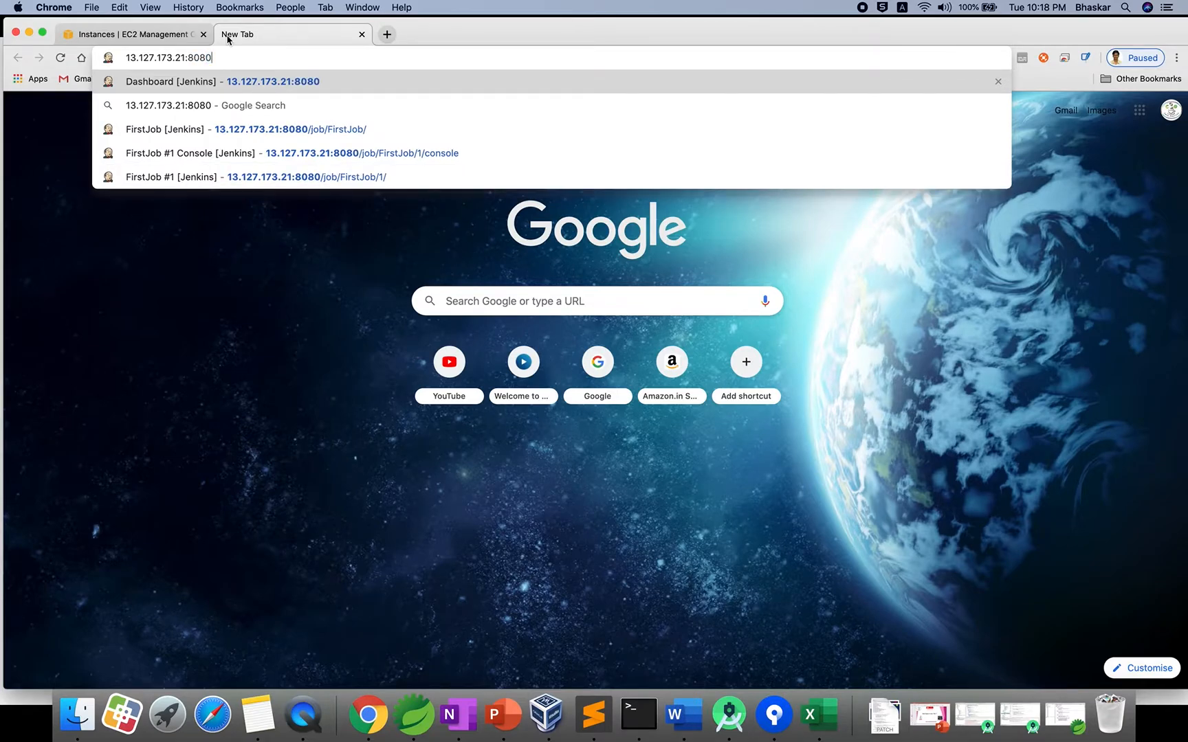
{"action": "key", "text": "Return"}
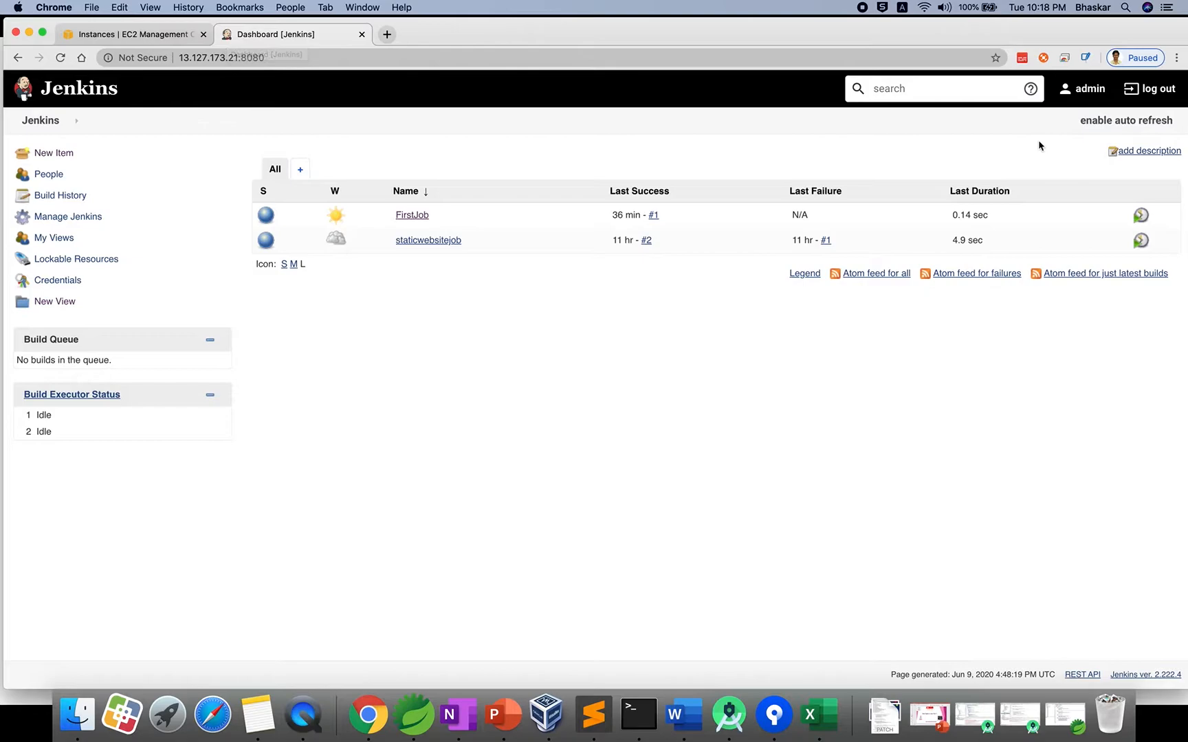
Check the signed-in admin user's ID, then go back to the dashboard.
{"action": "left_click", "coordinate": [1081, 94]}
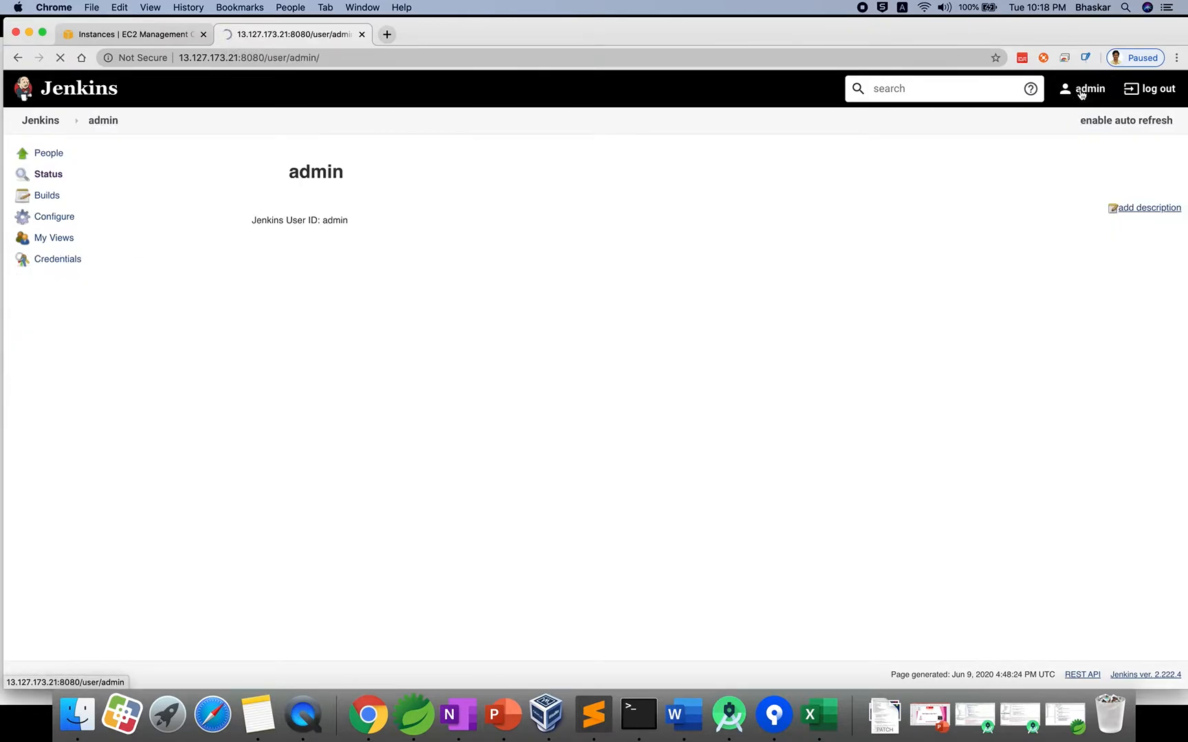
{"action": "left_click_drag", "start_coordinate": [317, 225], "coordinate": [384, 220]}
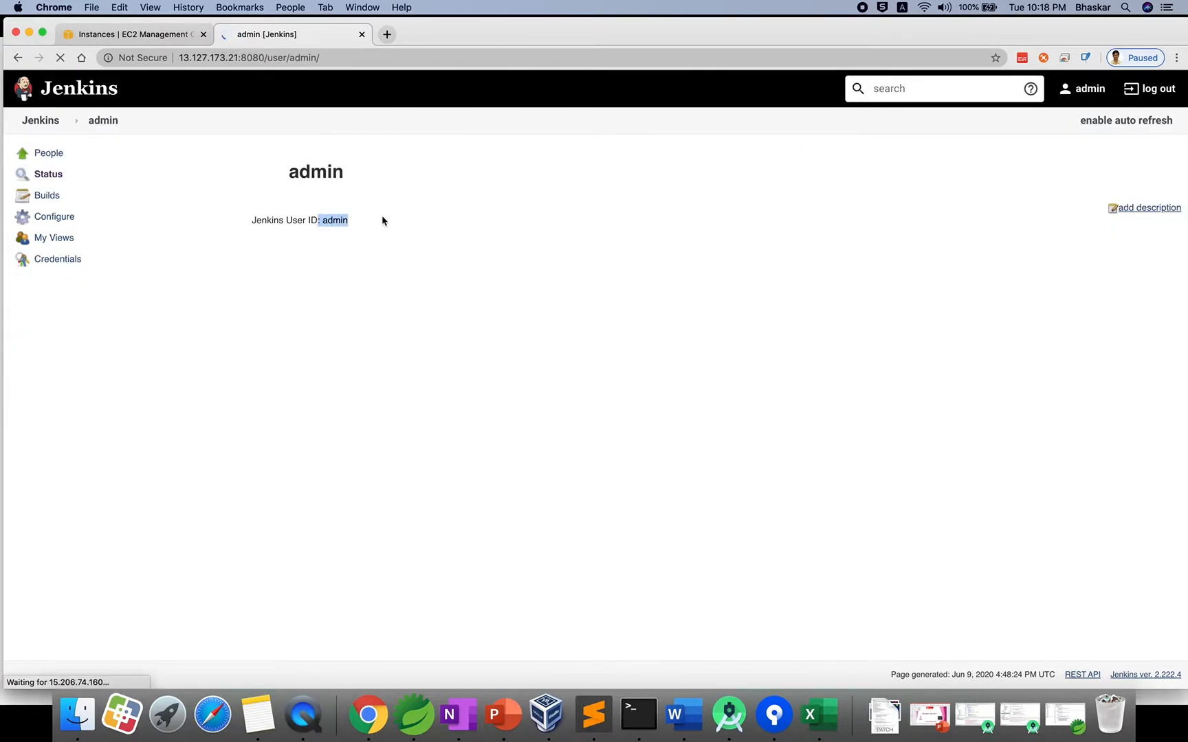
{"action": "left_click", "coordinate": [41, 121]}
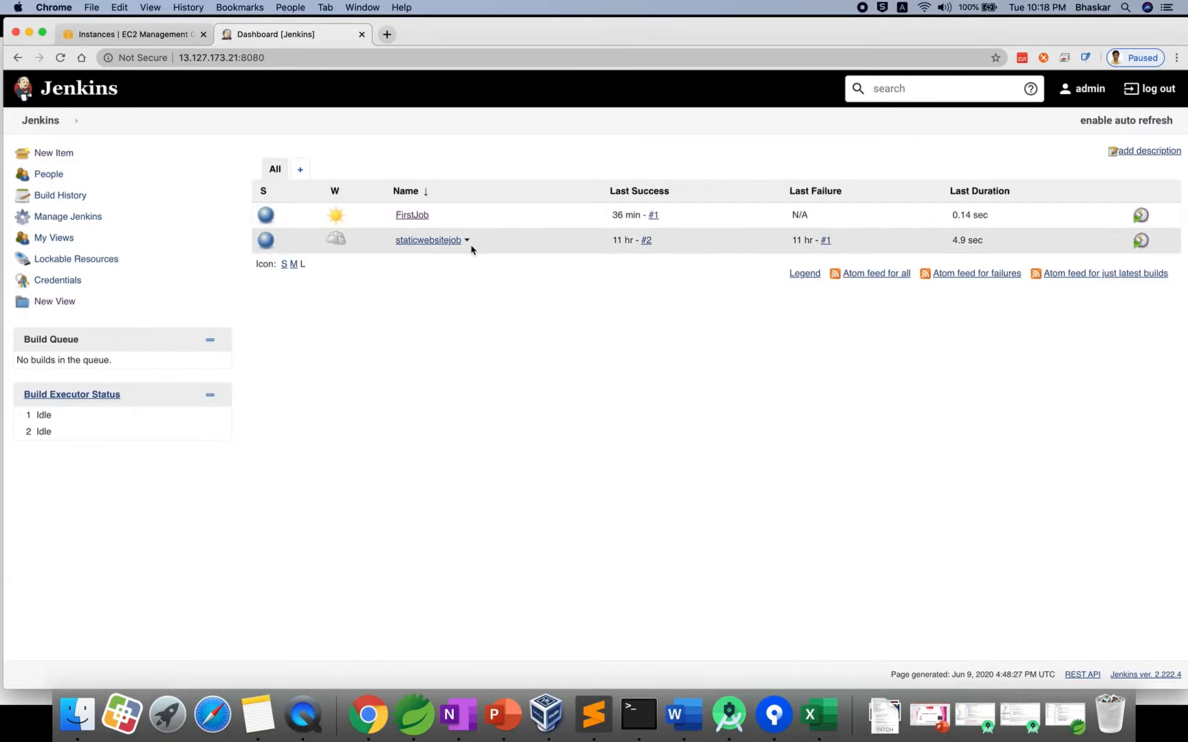
Create a new freestyle project named devProject.
{"action": "left_click", "coordinate": [59, 157]}
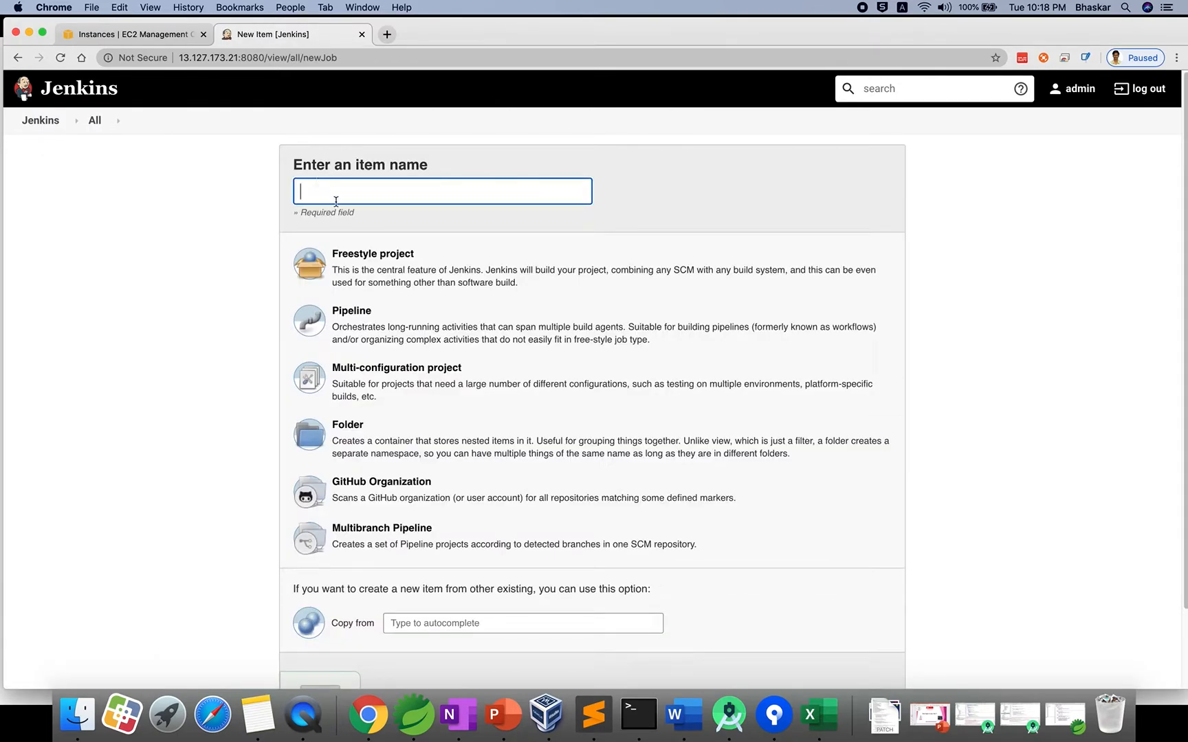
{"action": "type", "text": "devProject"}
{"action": "left_click", "coordinate": [372, 260]}
{"action": "scroll", "coordinate": [426, 492], "scroll_direction": "down", "scroll_amount": 2}
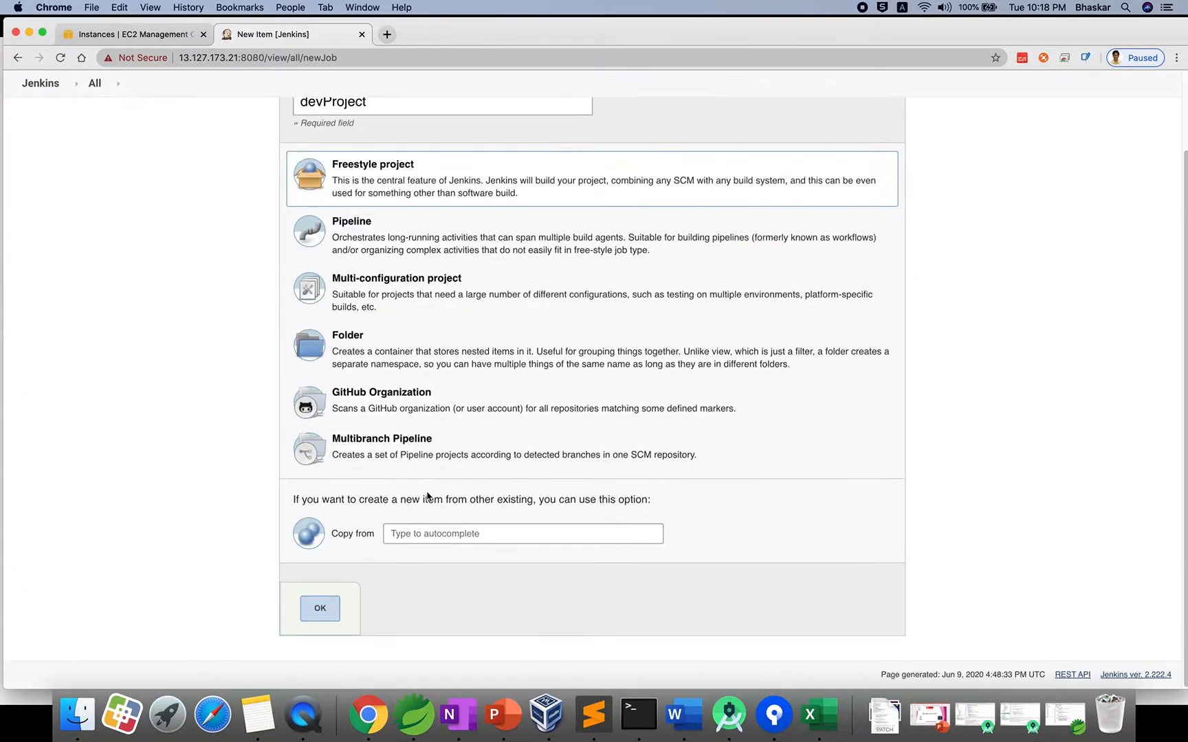
{"action": "left_click", "coordinate": [324, 608]}
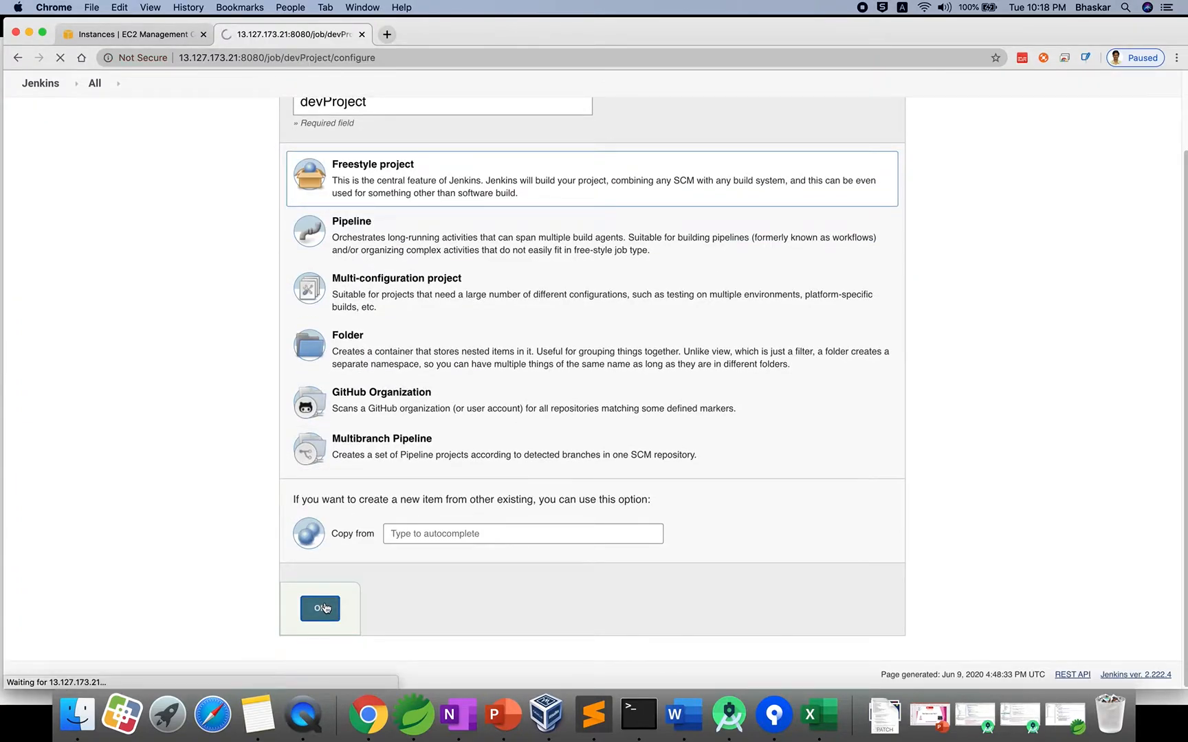
Add an Execute shell step running echo "Successfully job created" and save devProject.
{"action": "scroll", "coordinate": [443, 476], "scroll_direction": "down", "scroll_amount": 10}
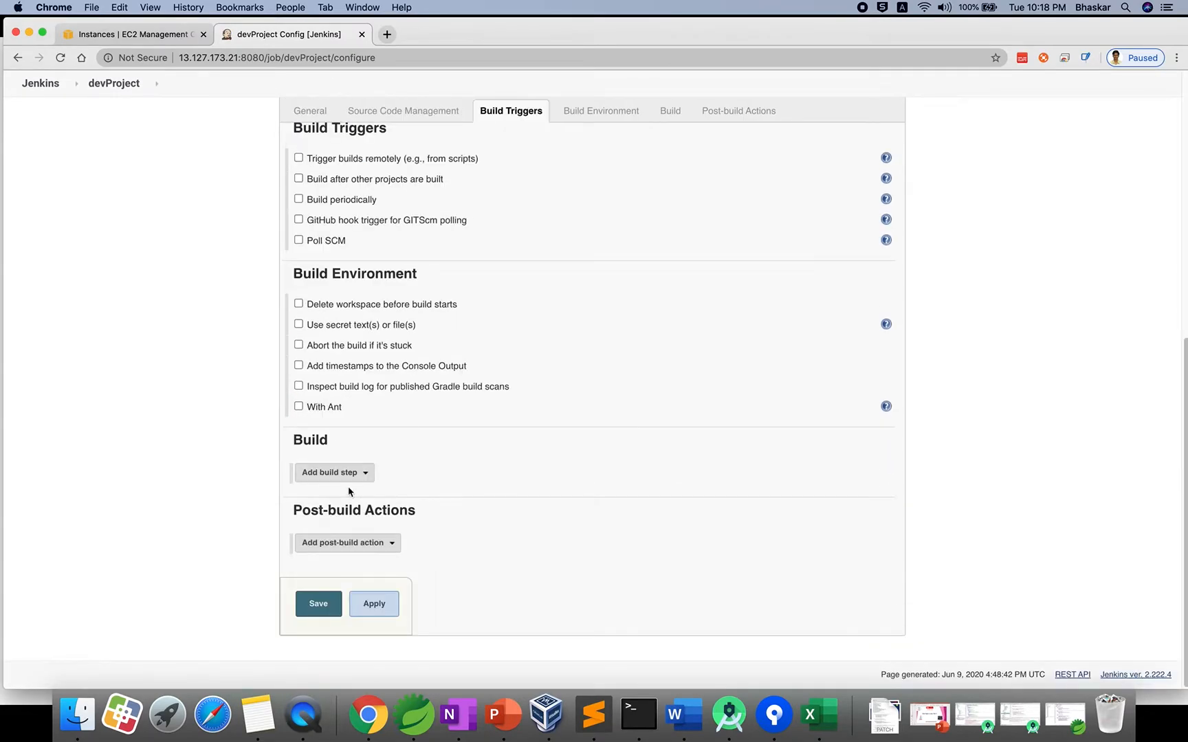
{"action": "left_click", "coordinate": [364, 474]}
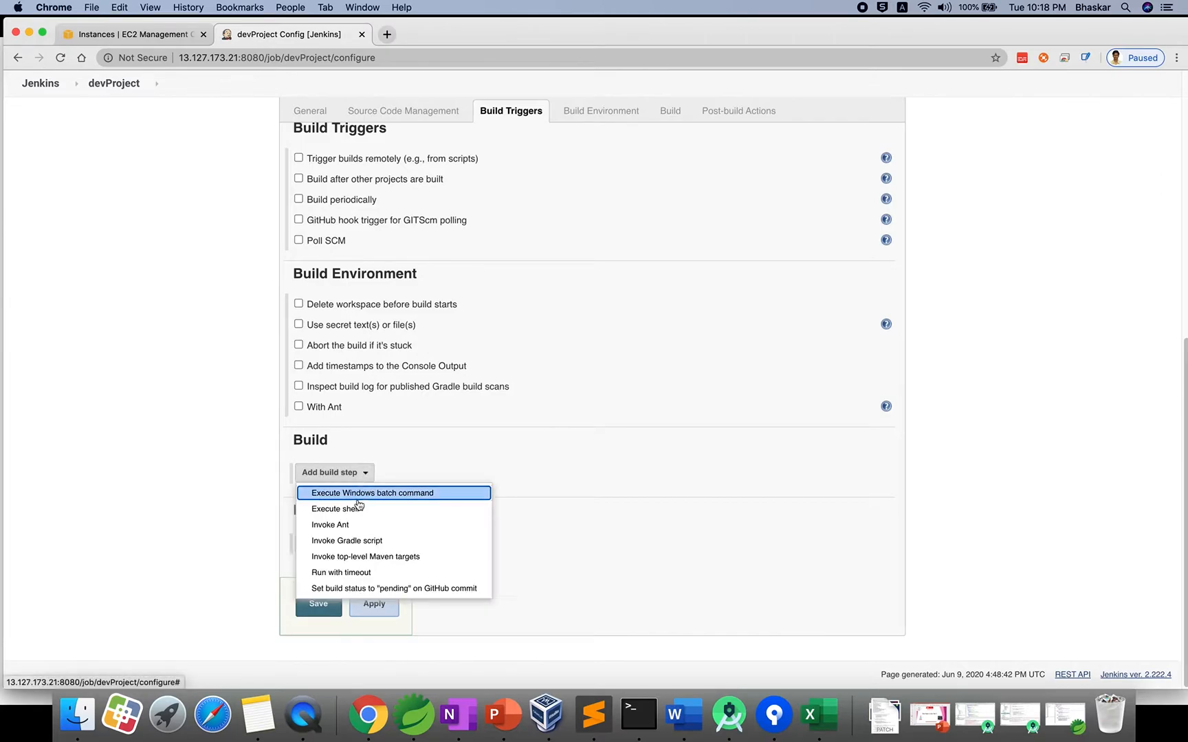
{"action": "left_click", "coordinate": [395, 506]}
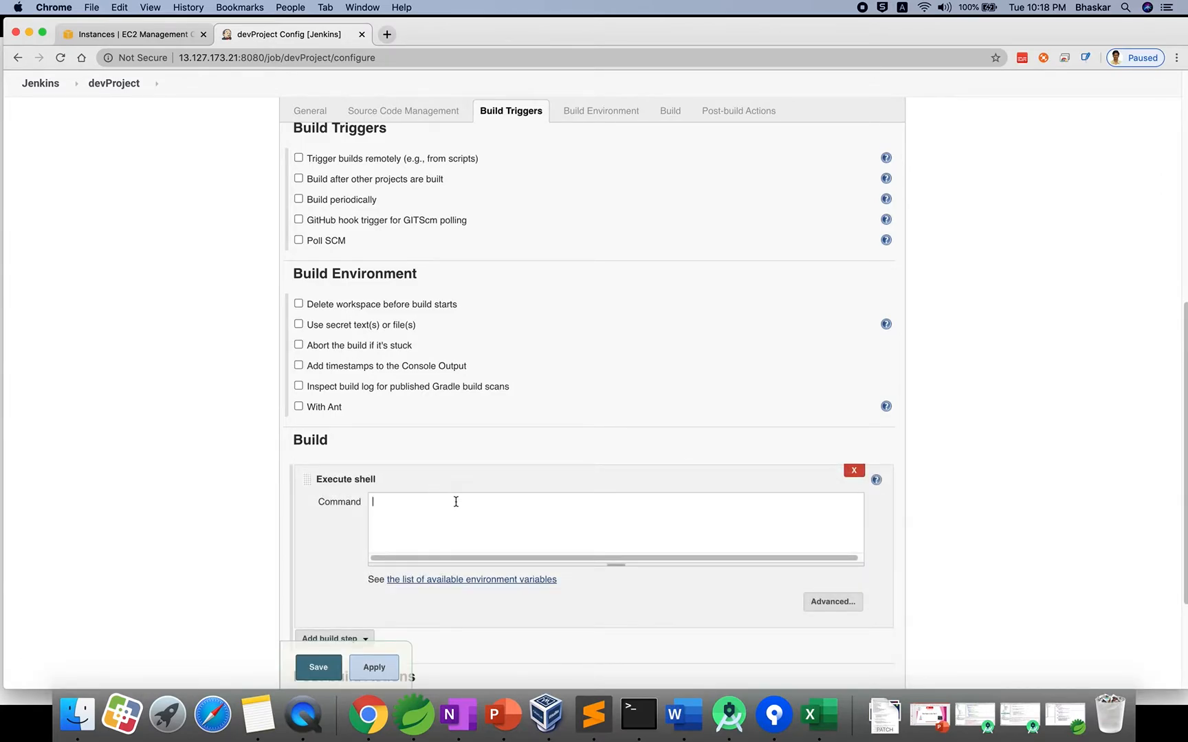
{"action": "type", "text": "echo \"Successful"}
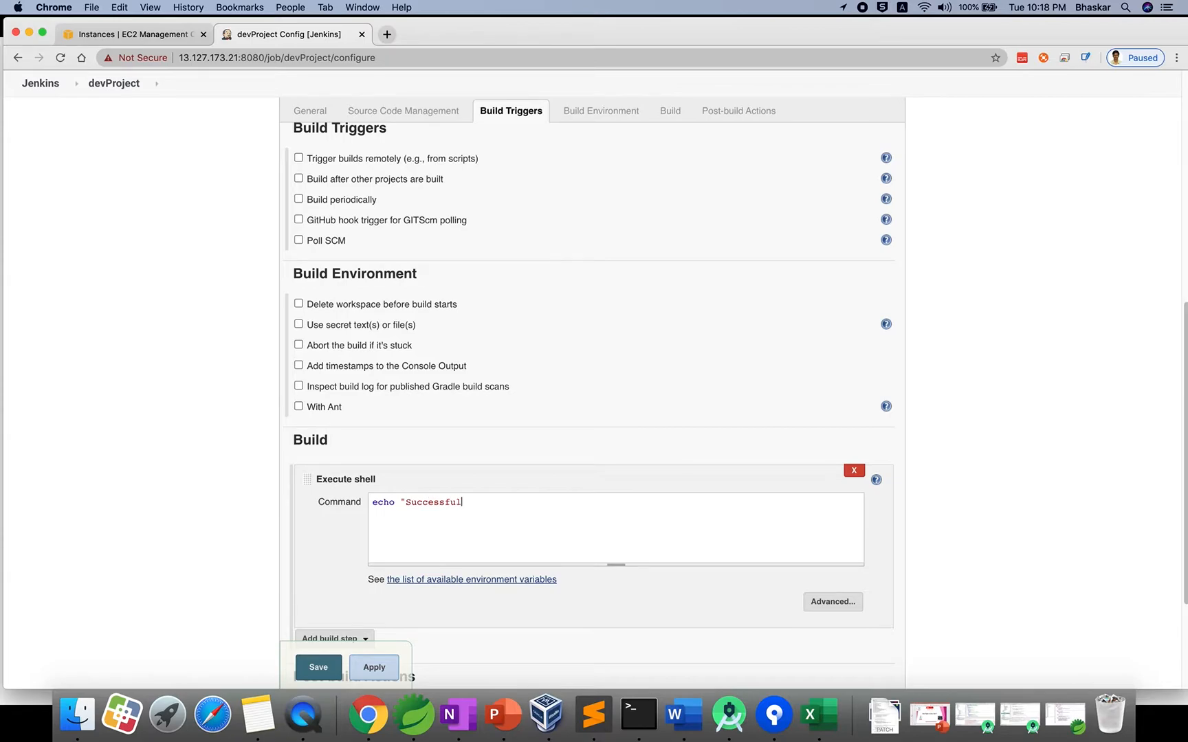
{"action": "type", "text": "ly job created\""}
{"action": "scroll", "coordinate": [442, 509], "scroll_direction": "down", "scroll_amount": 5}
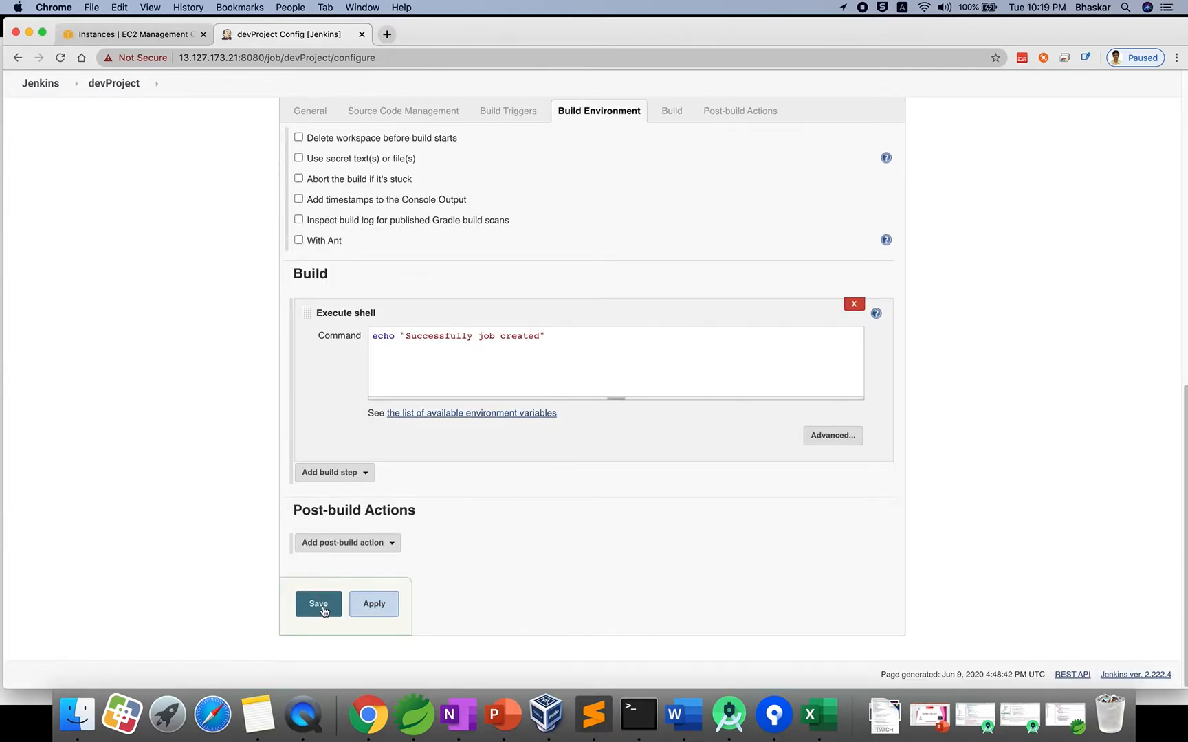
{"action": "left_click", "coordinate": [375, 604]}
{"action": "left_click", "coordinate": [333, 614]}
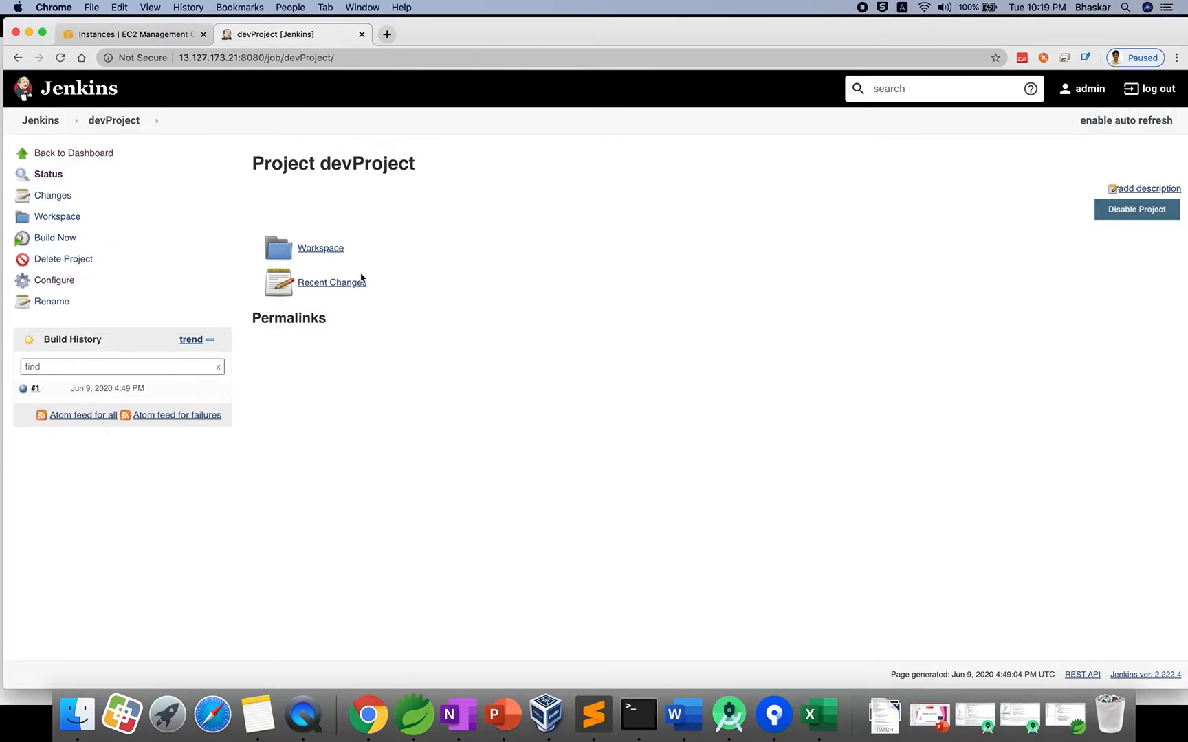
{"action": "left_click", "coordinate": [43, 128]}
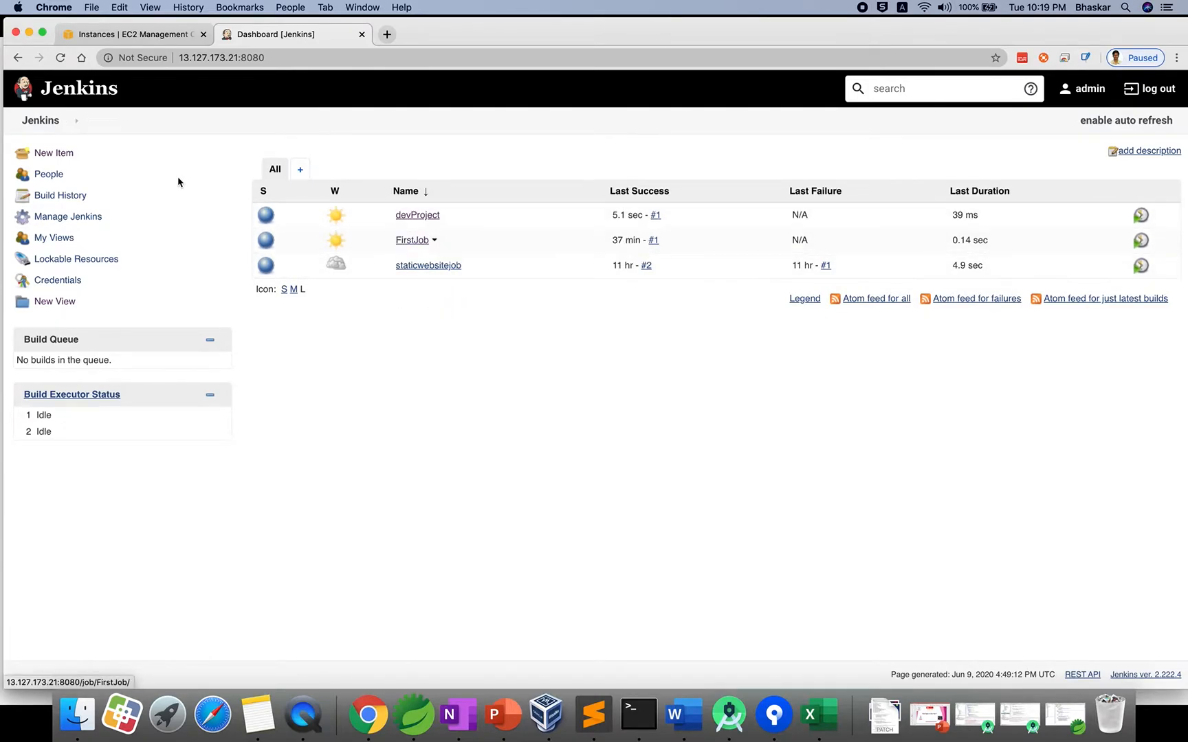
Create a new job testProject copied from devProject.
{"action": "left_click", "coordinate": [55, 154]}
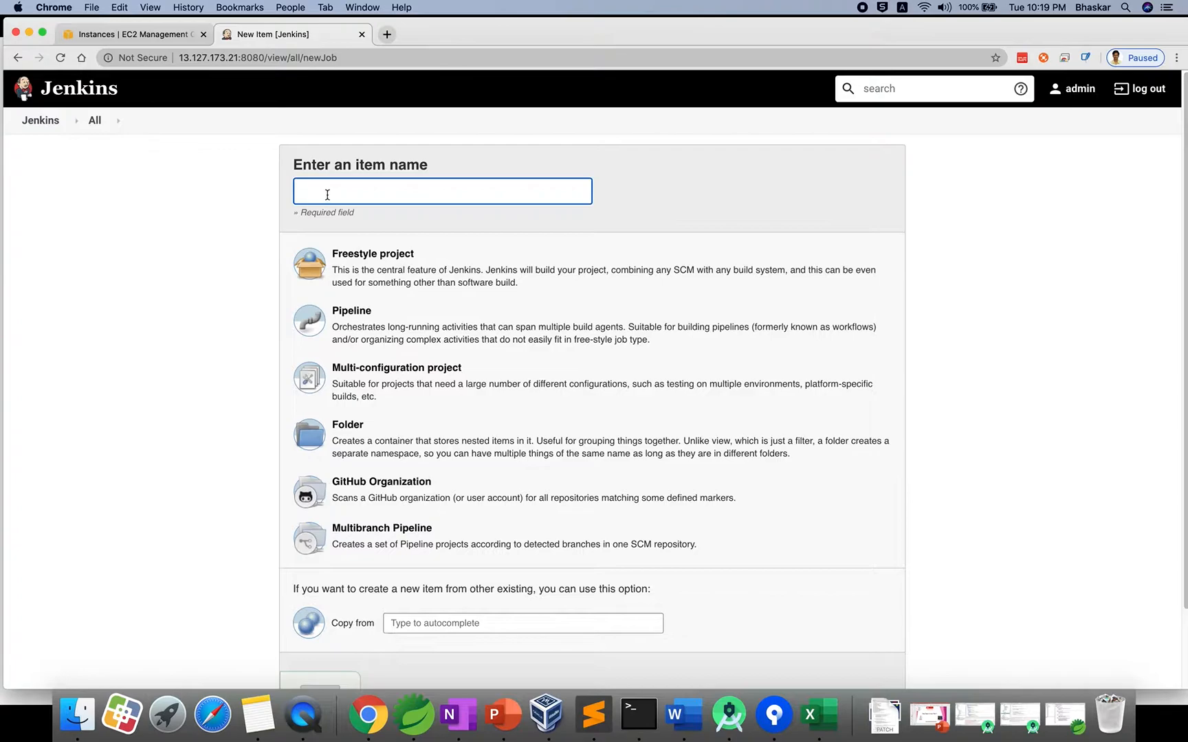
{"action": "type", "text": "test"}
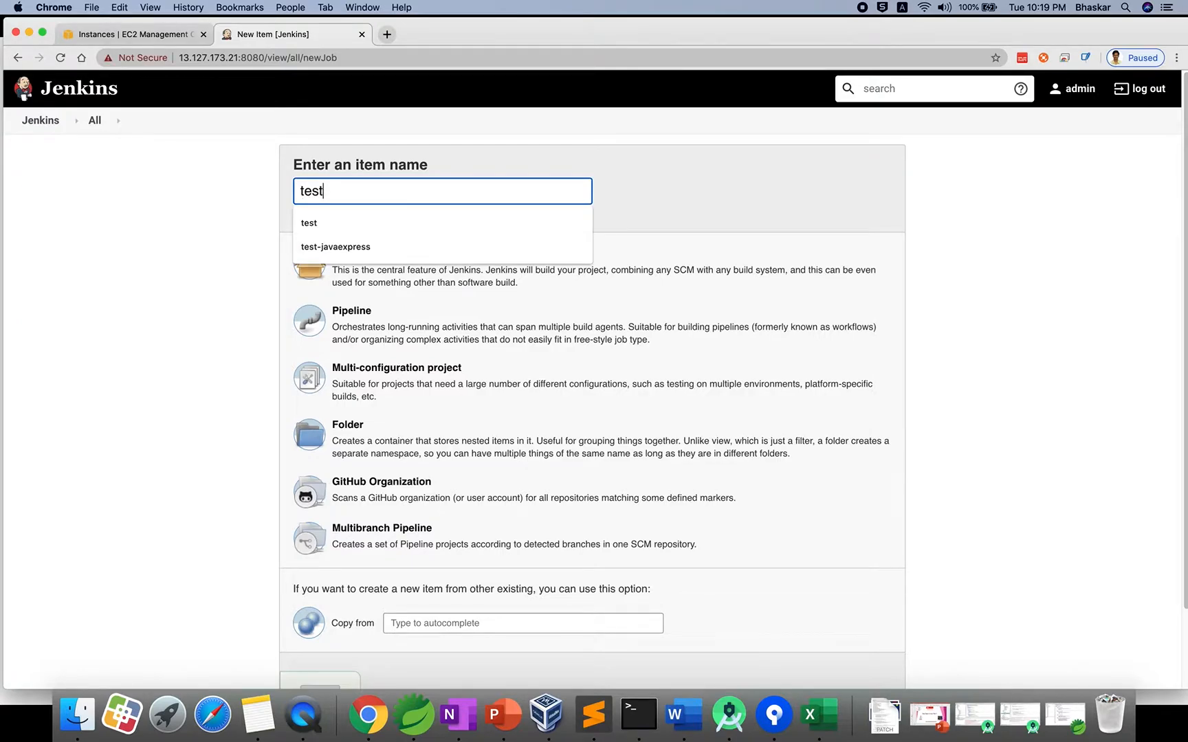
{"action": "type", "text": "Project"}
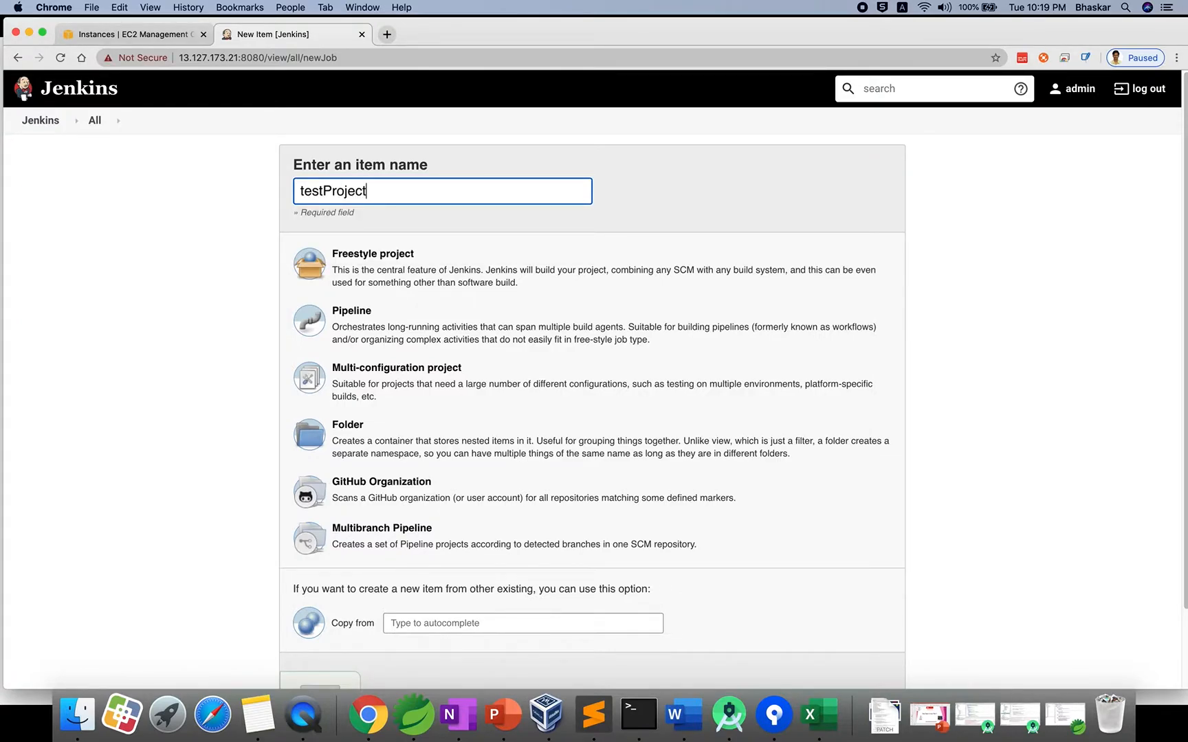
{"action": "scroll", "coordinate": [398, 440], "scroll_direction": "down", "scroll_amount": 3}
{"action": "left_click", "coordinate": [417, 534]}
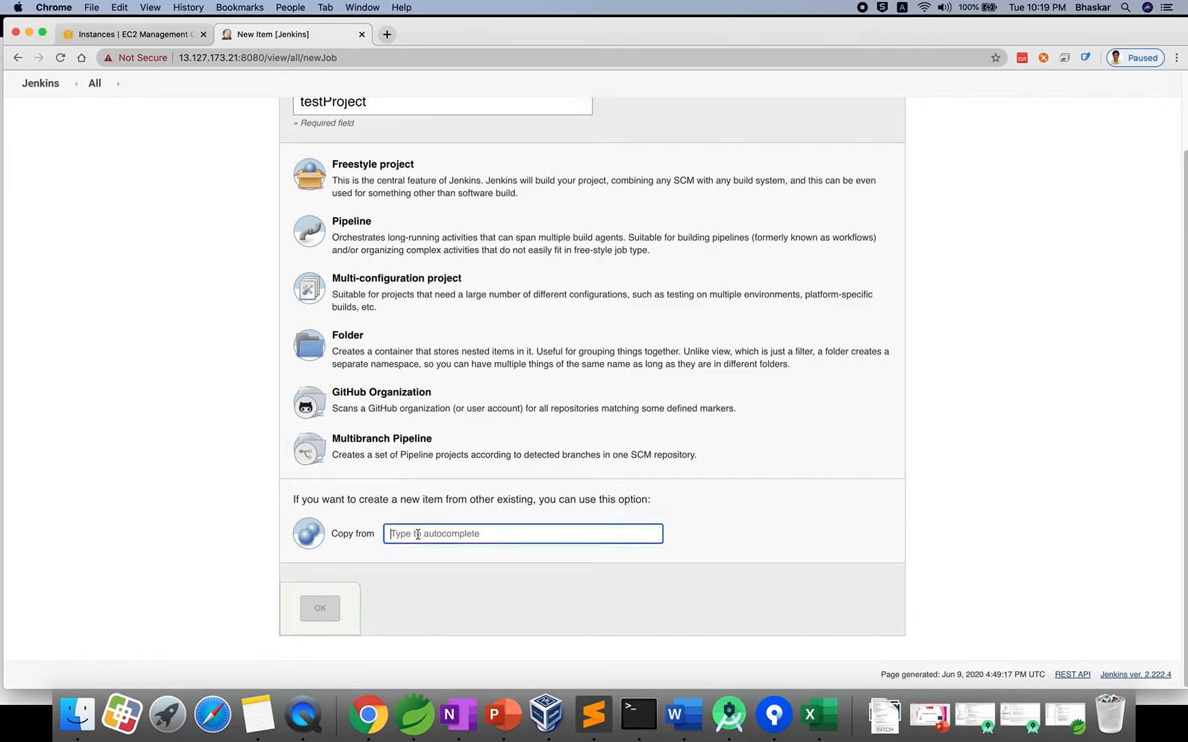
{"action": "type", "text": "dev"}
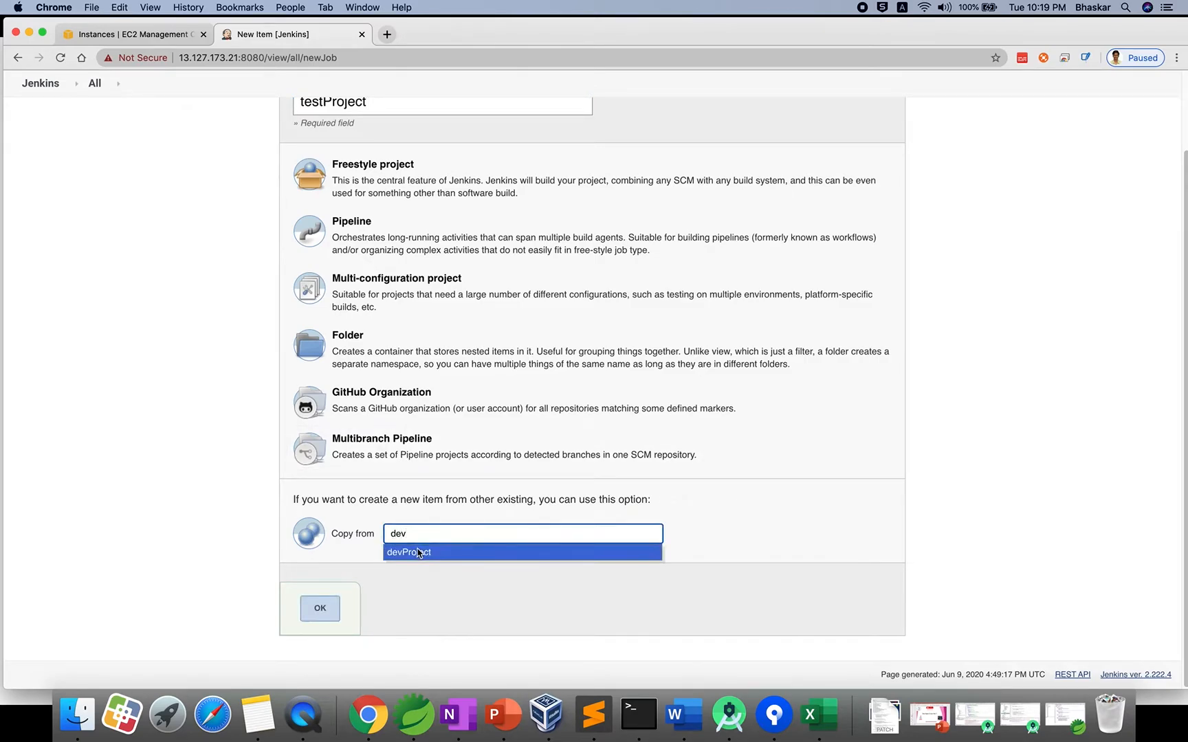
{"action": "left_click", "coordinate": [417, 553]}
{"action": "left_click", "coordinate": [320, 605]}
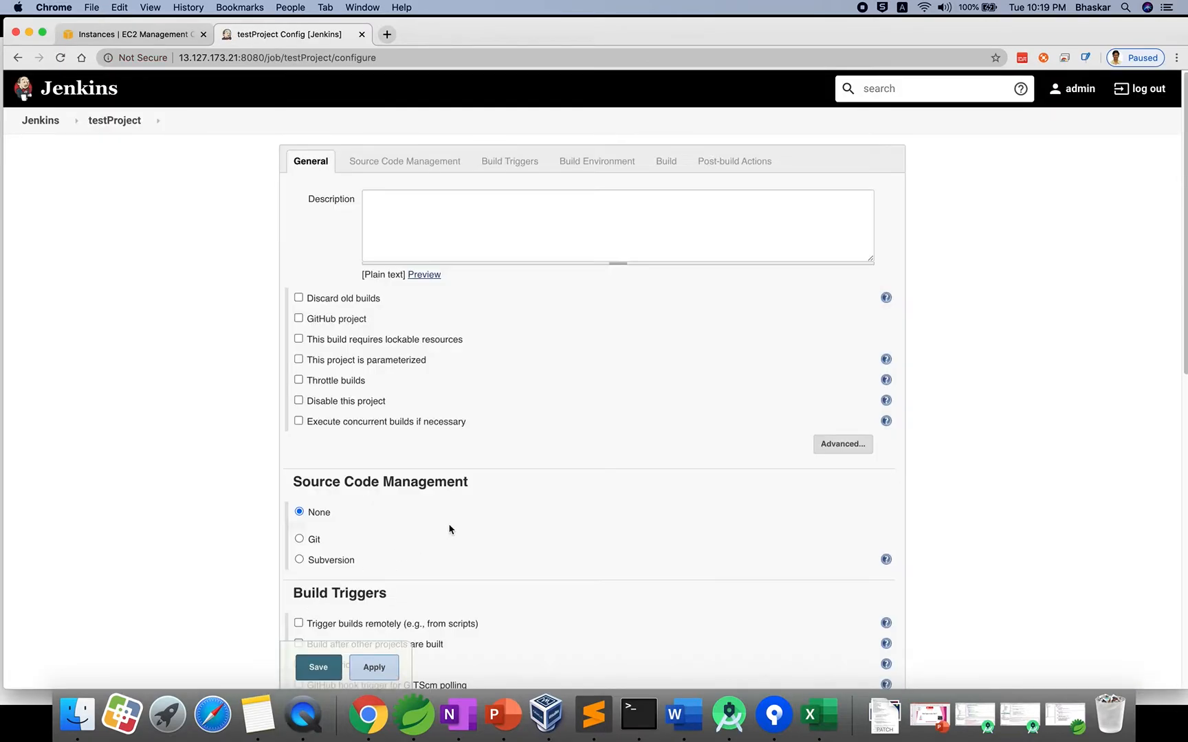
Append Test to testProject's echo message, save it and run one build.
{"action": "scroll", "coordinate": [464, 542], "scroll_direction": "down", "scroll_amount": 6}
{"action": "scroll", "coordinate": [464, 541], "scroll_direction": "down", "scroll_amount": 5}
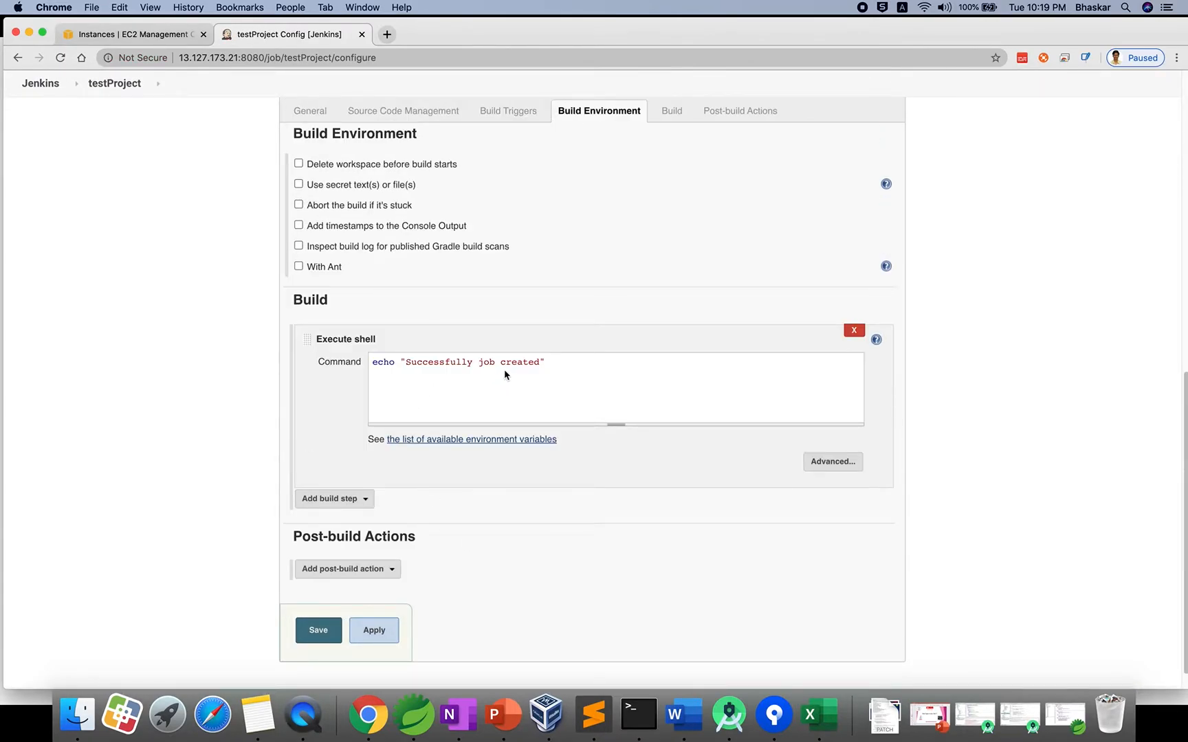
{"action": "left_click", "coordinate": [540, 362]}
{"action": "type", "text": "Test"}
{"action": "left_click", "coordinate": [322, 634]}
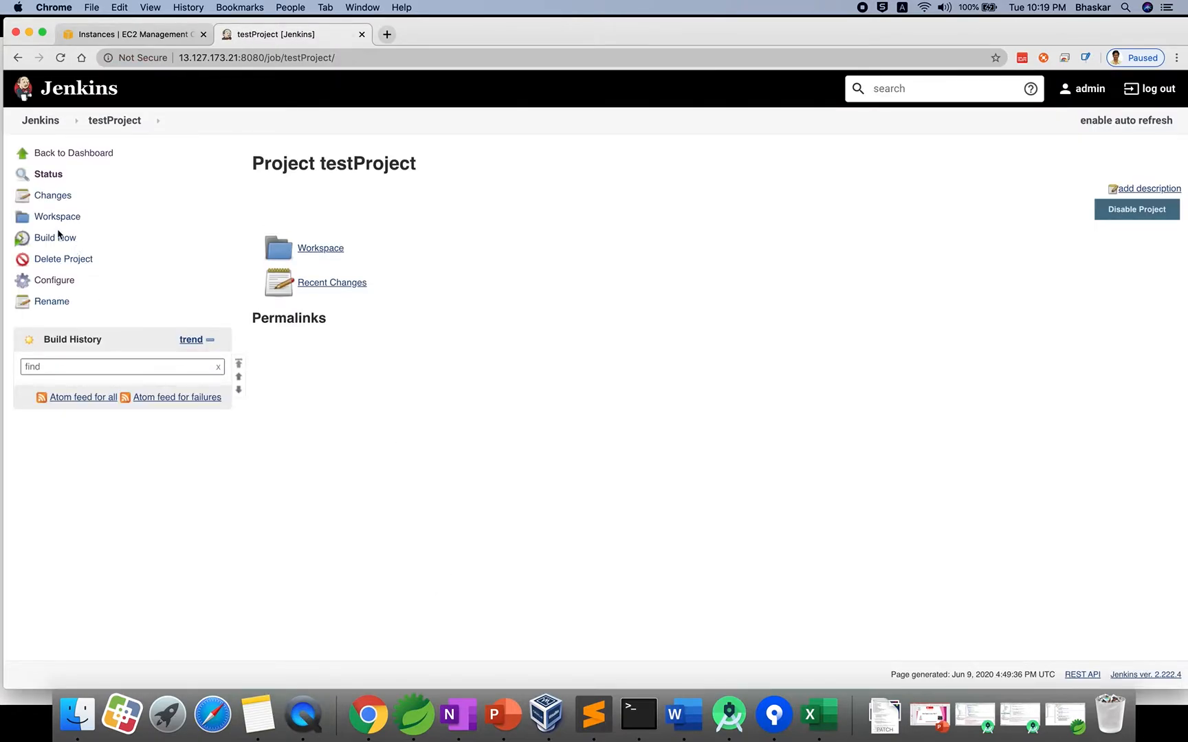
{"action": "left_click", "coordinate": [58, 236]}
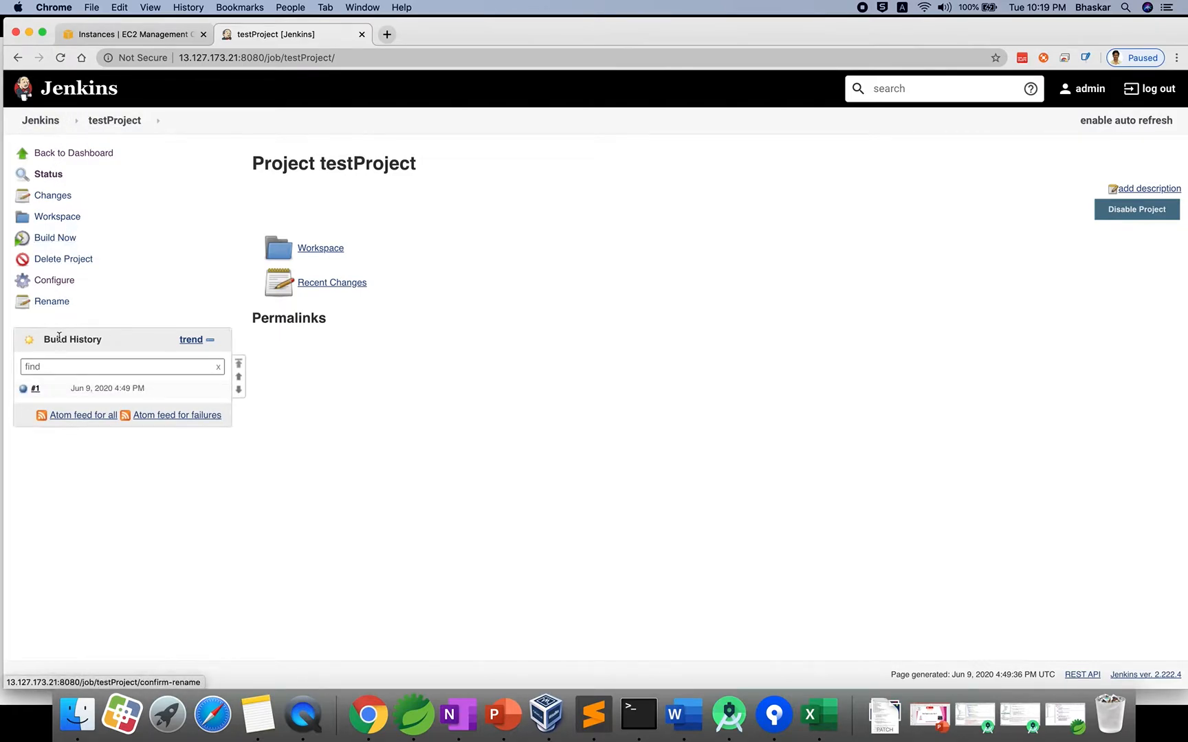
{"action": "left_click", "coordinate": [41, 121]}
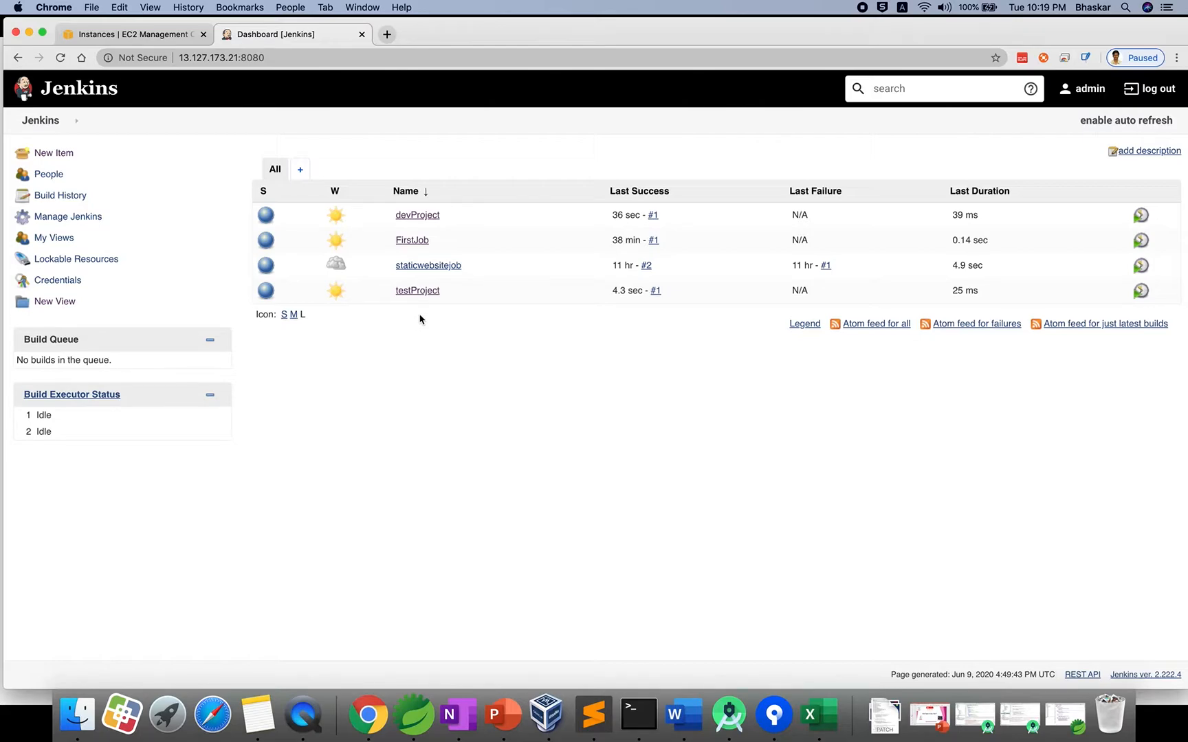
Mark the admin's job list on the role-mapping slide with the pen, then return to Jenkins.
{"action": "key", "text": "super+Tab"}
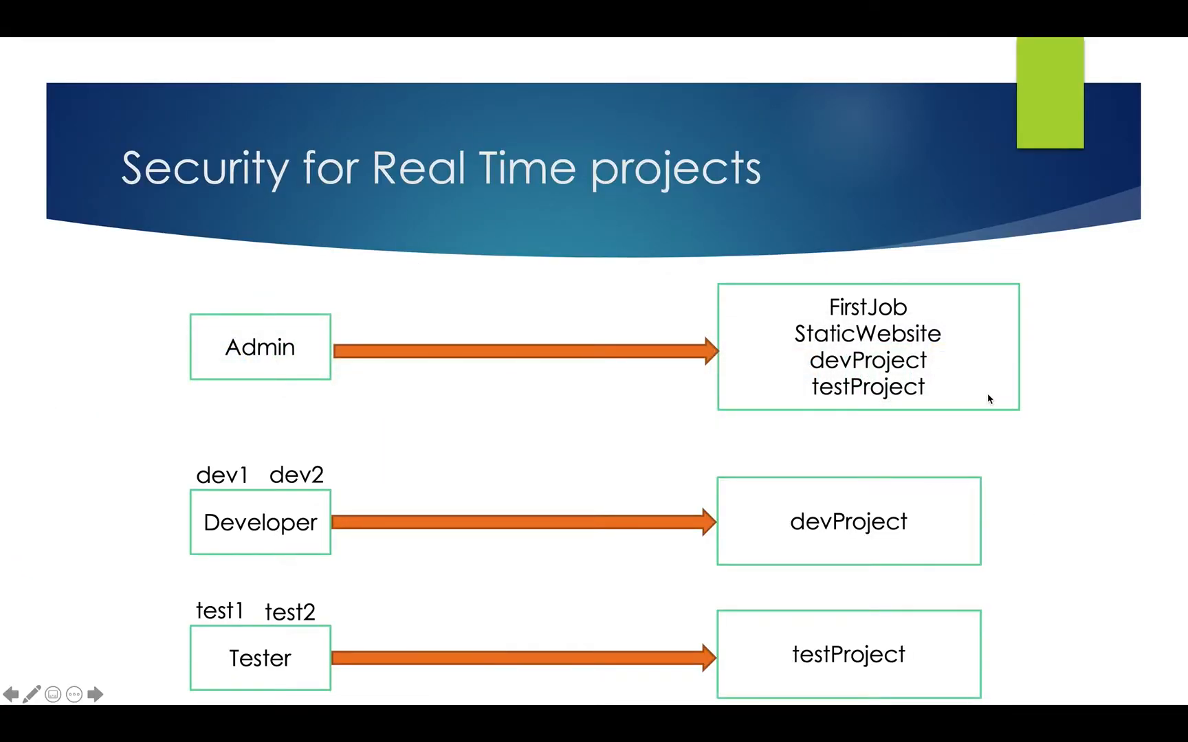
{"action": "key", "text": "super+p"}
{"action": "left_click_drag", "start_coordinate": [992, 337], "coordinate": [1067, 320]}
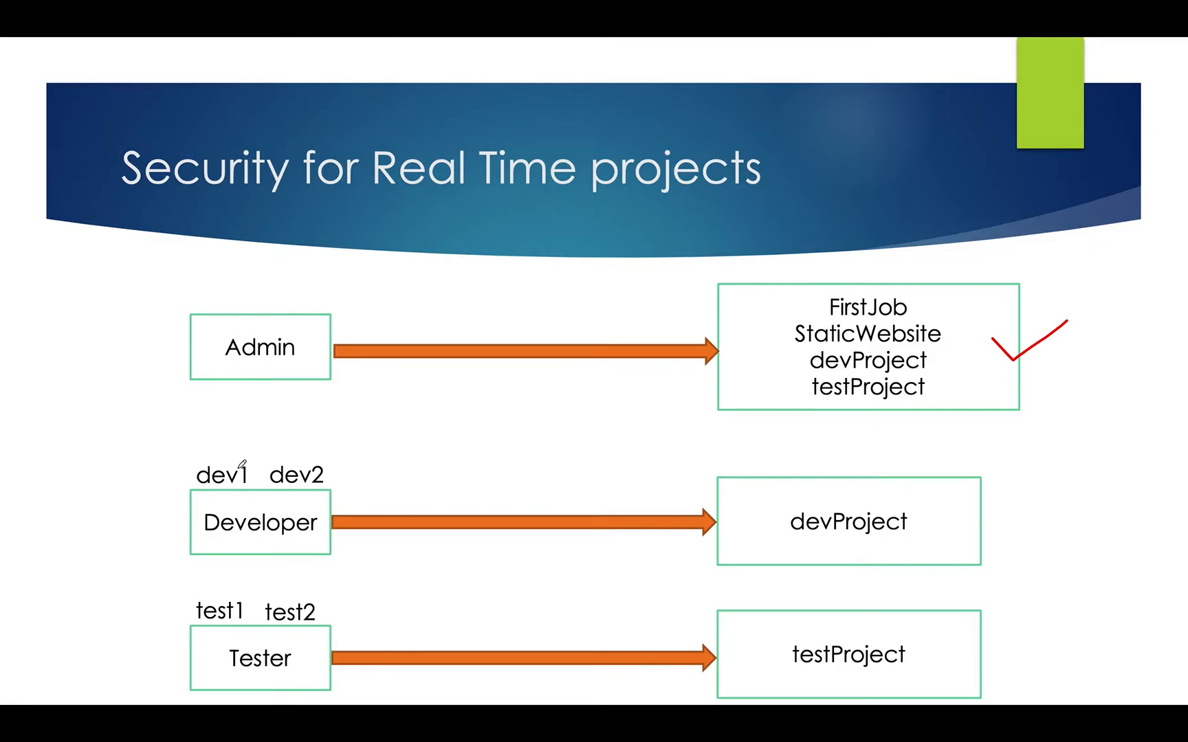
{"action": "key", "text": "super+Tab"}
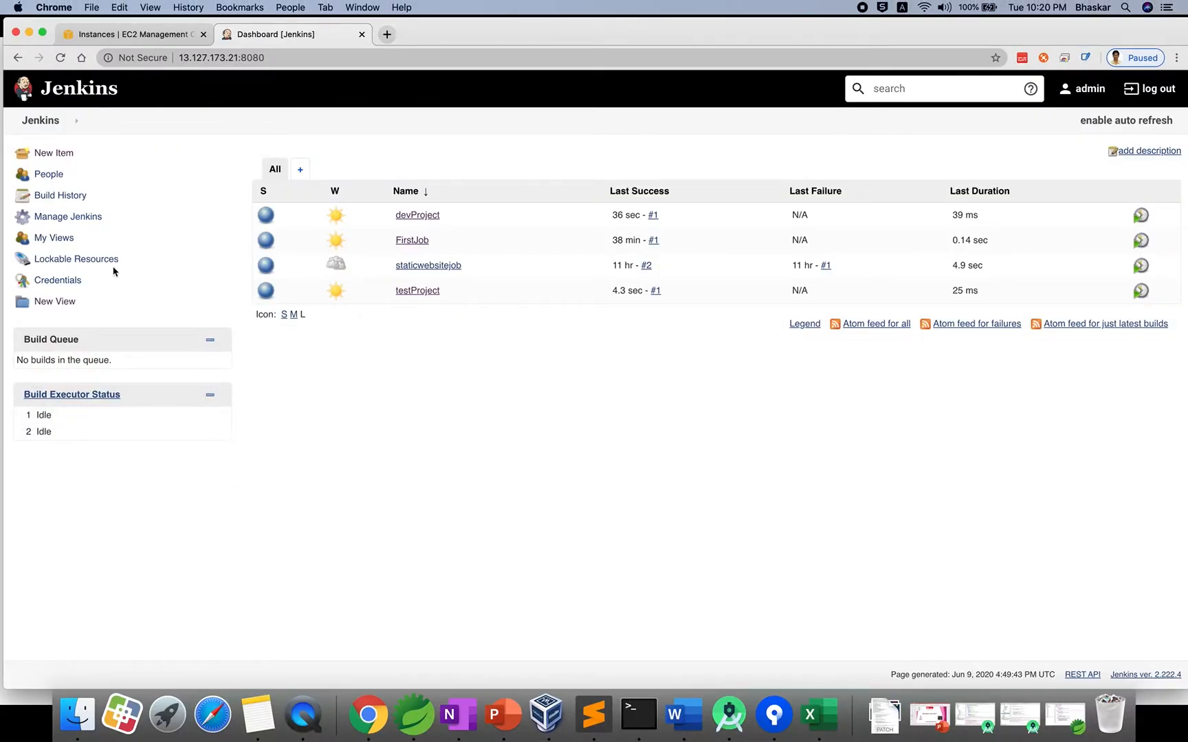
{"action": "left_click", "coordinate": [68, 218]}
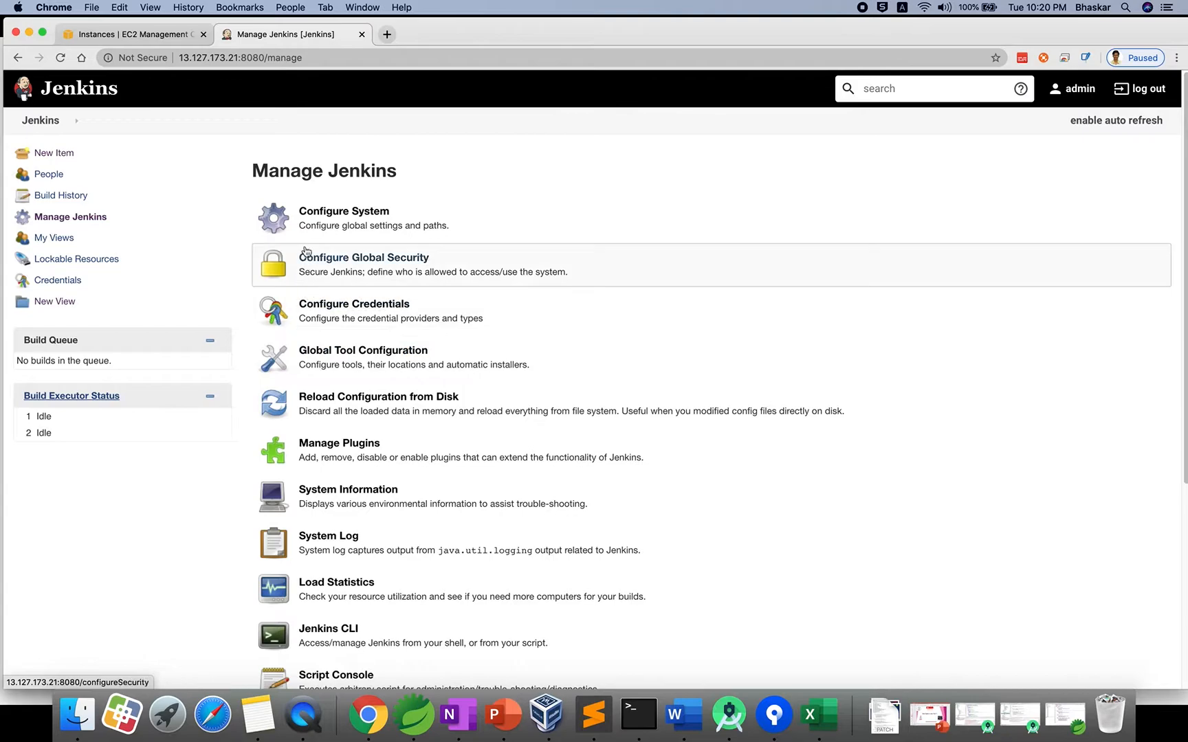
{"action": "left_click", "coordinate": [369, 267]}
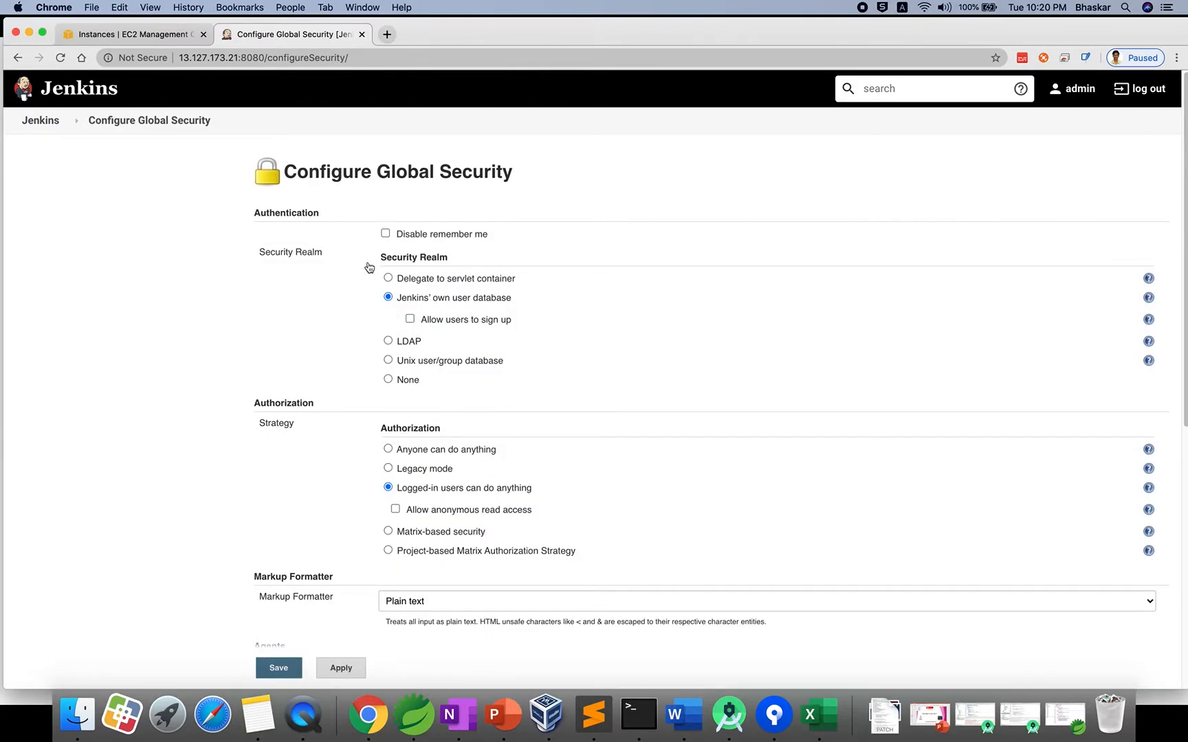
{"action": "scroll", "coordinate": [312, 434], "scroll_direction": "down", "scroll_amount": 3}
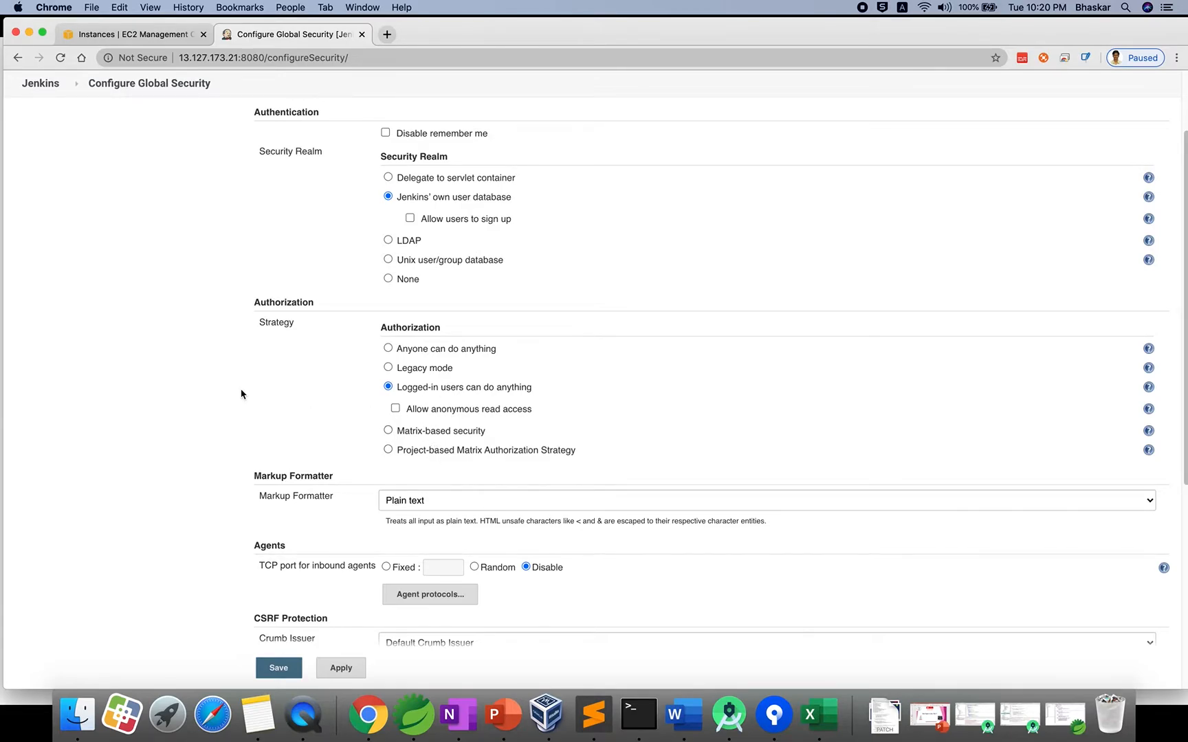
{"action": "scroll", "coordinate": [240, 394], "scroll_direction": "up", "scroll_amount": 3}
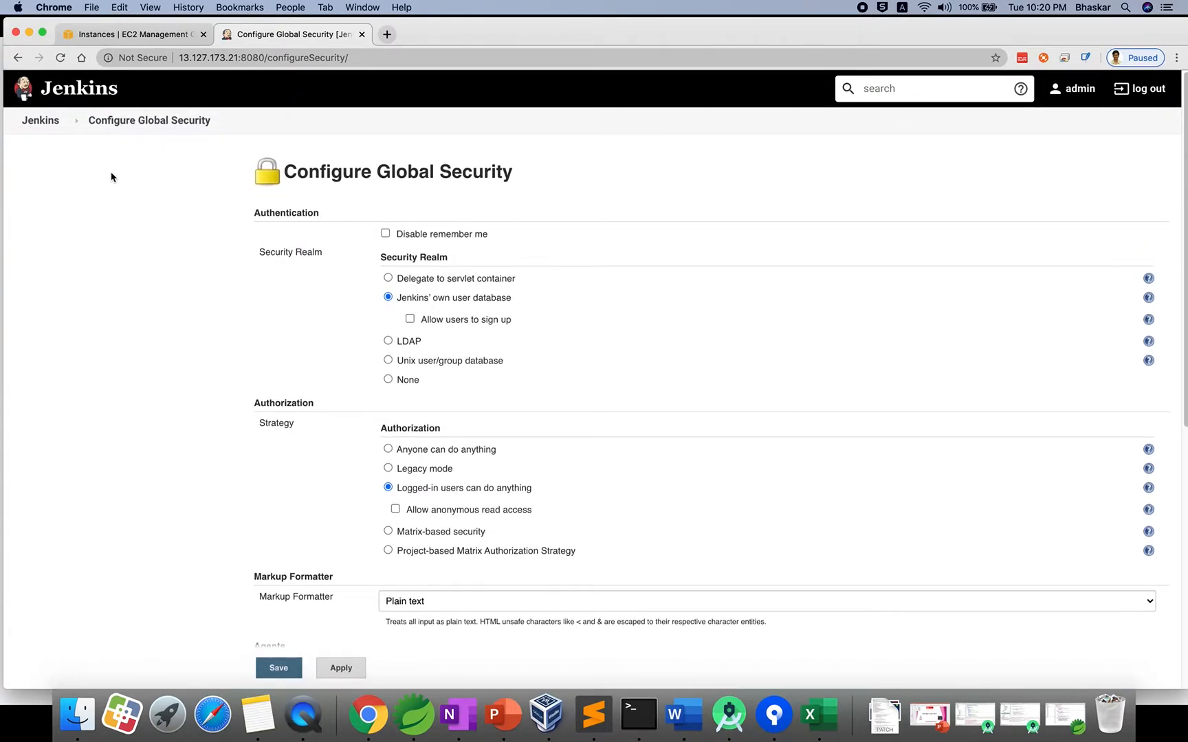
{"action": "left_click", "coordinate": [99, 122]}
{"action": "left_click", "coordinate": [58, 121]}
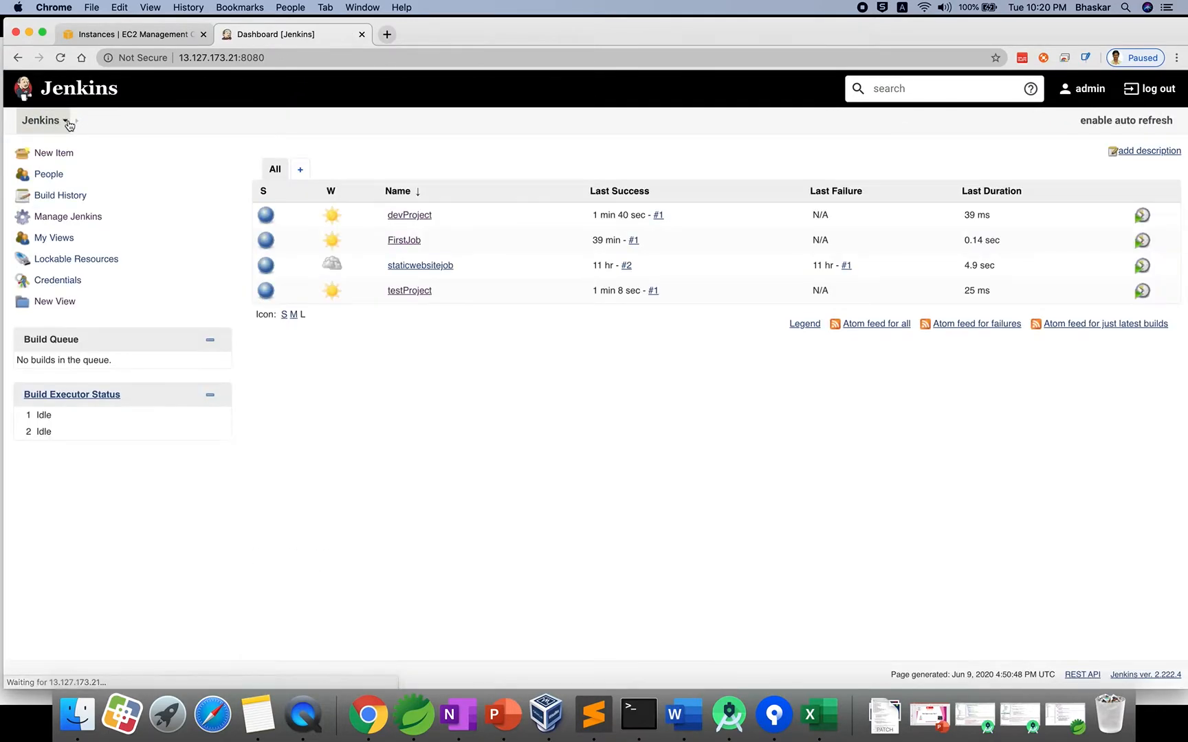
Browse the plugin manager's Available and Installed plugin lists.
{"action": "left_click", "coordinate": [75, 217]}
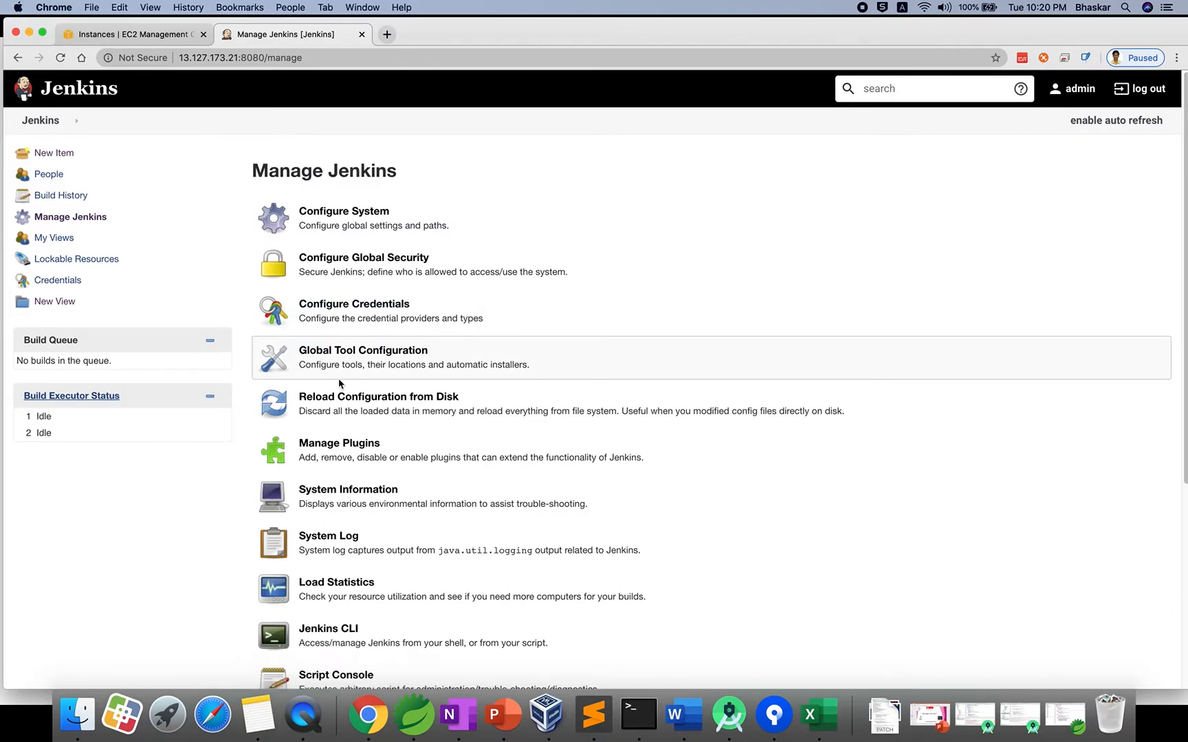
{"action": "scroll", "coordinate": [337, 382], "scroll_direction": "down", "scroll_amount": 2}
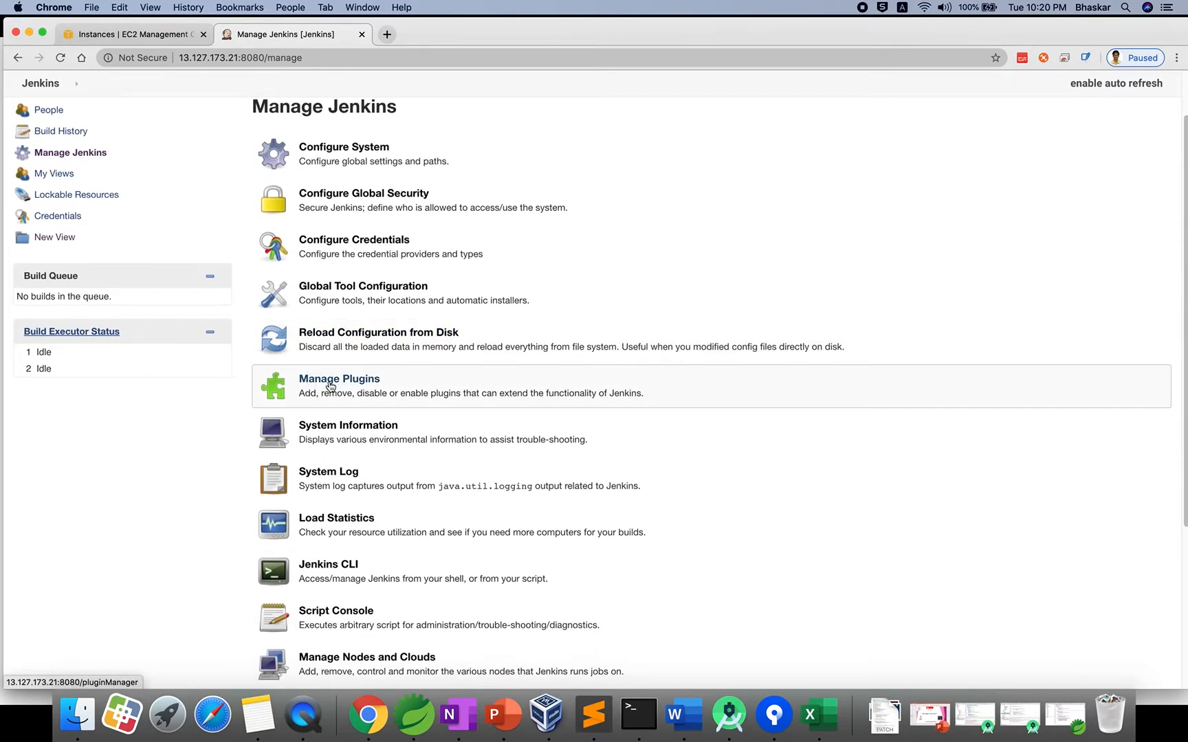
{"action": "left_click", "coordinate": [330, 387]}
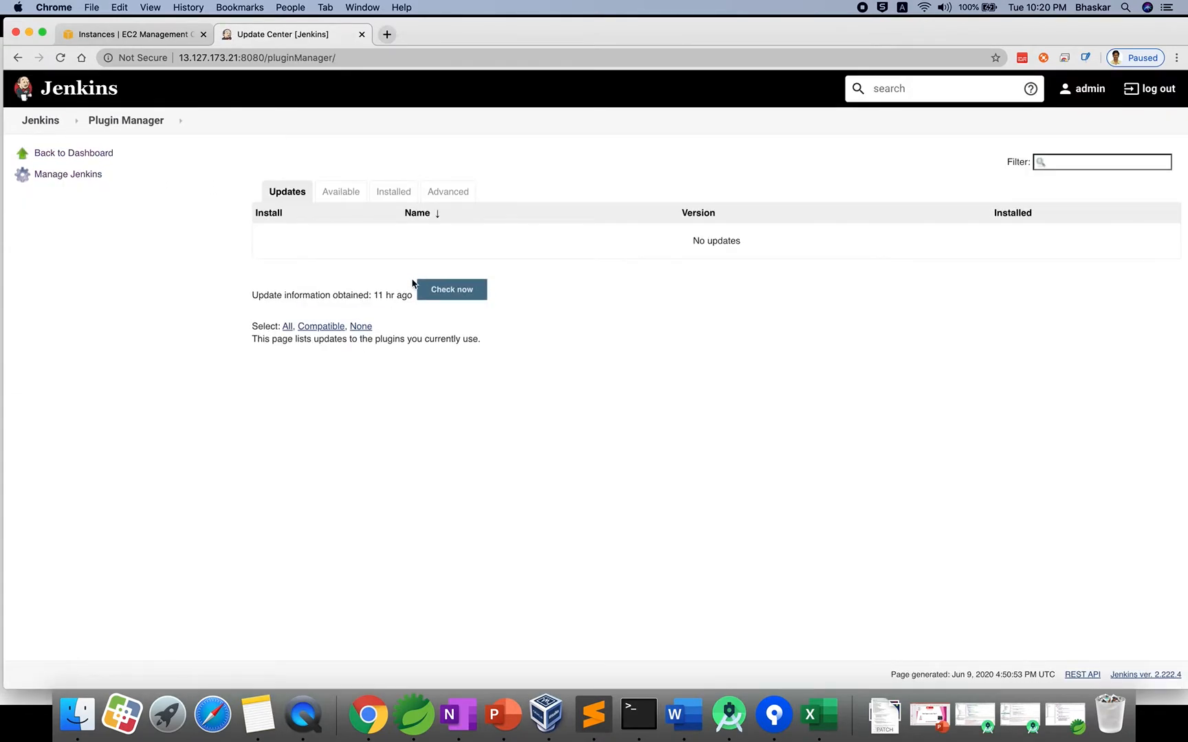
{"action": "left_click", "coordinate": [338, 195]}
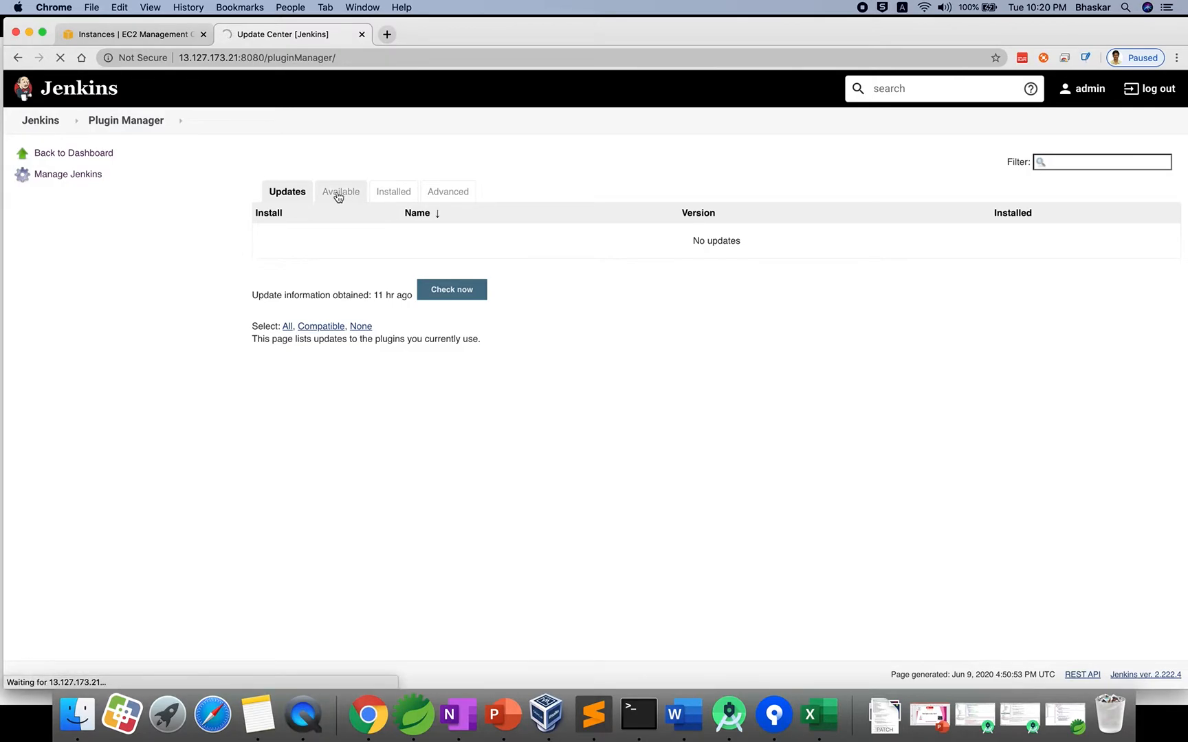
{"action": "left_click", "coordinate": [392, 192]}
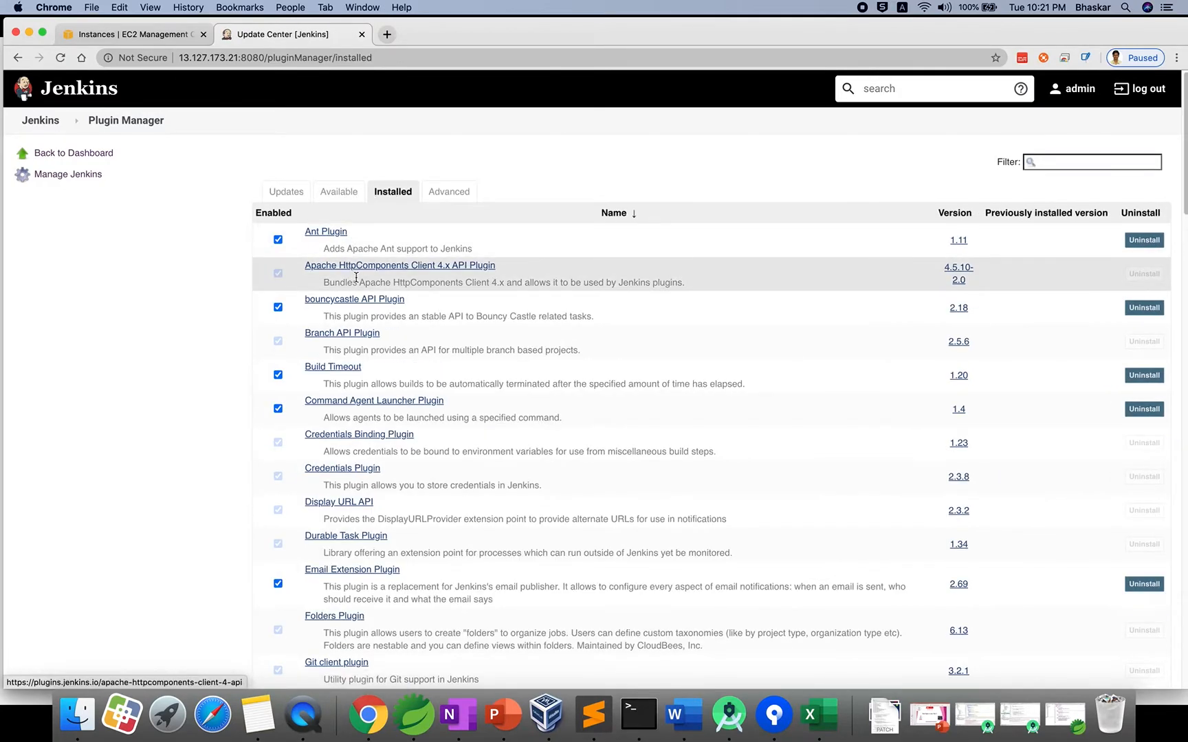
{"action": "scroll", "coordinate": [352, 385], "scroll_direction": "down", "scroll_amount": 5}
{"action": "scroll", "coordinate": [352, 388], "scroll_direction": "down", "scroll_amount": 5}
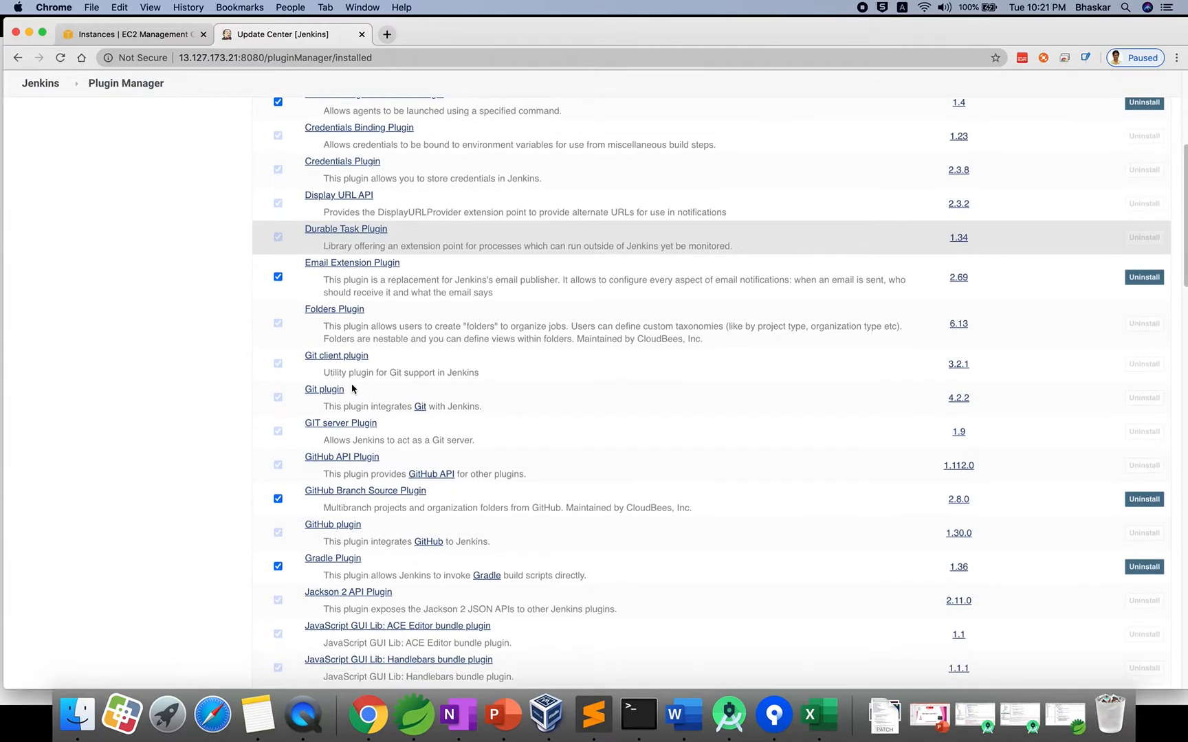
{"action": "scroll", "coordinate": [352, 389], "scroll_direction": "up", "scroll_amount": 10}
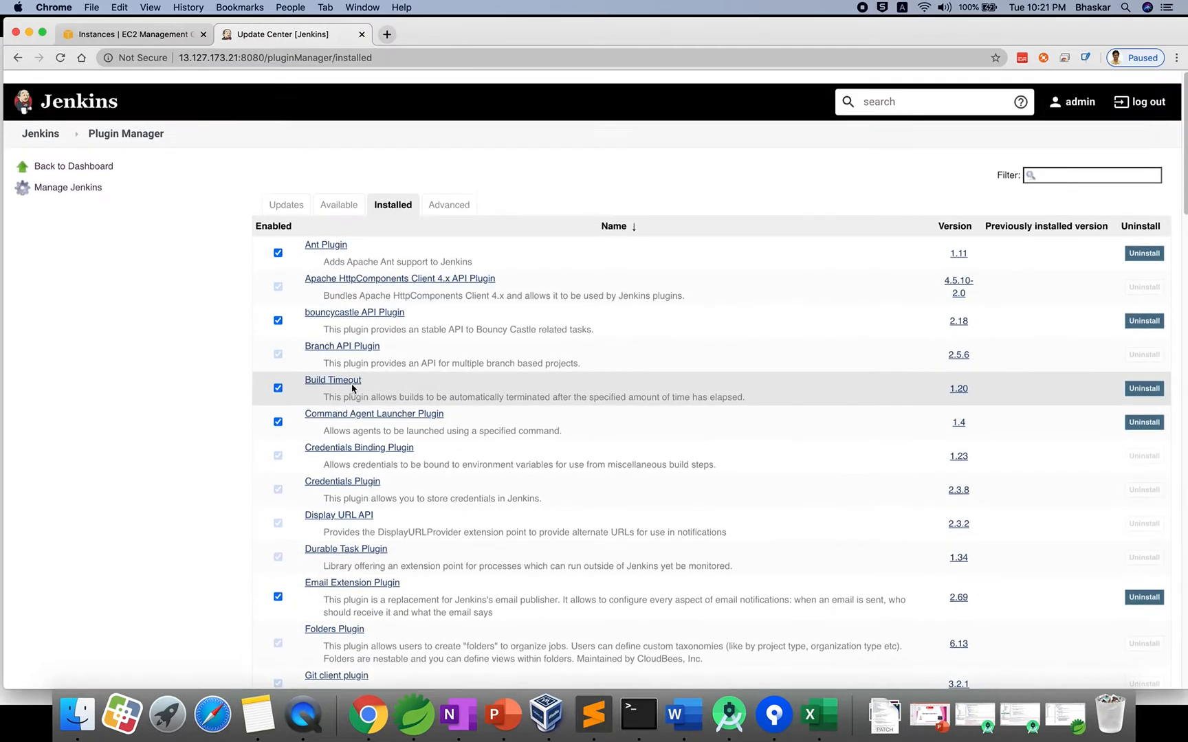
{"action": "left_click", "coordinate": [335, 197]}
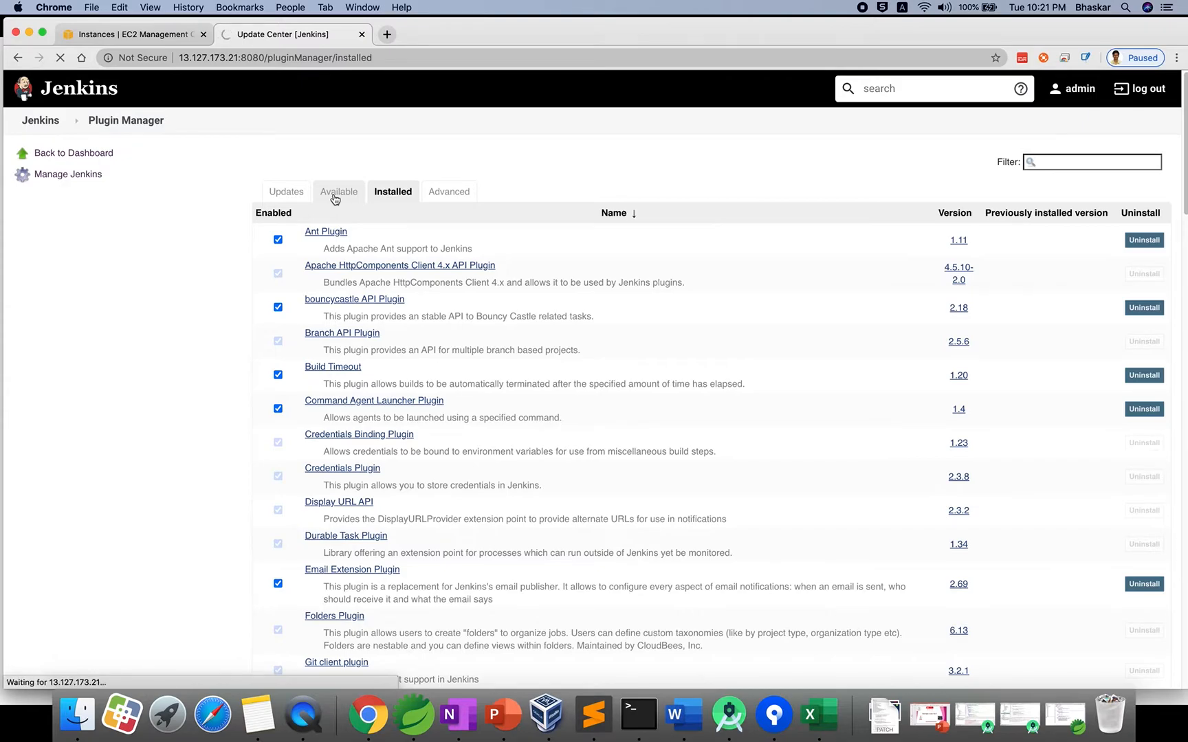
Filter for Role and install Role-based Authorization Strategy without restart.
{"action": "left_click", "coordinate": [1089, 160]}
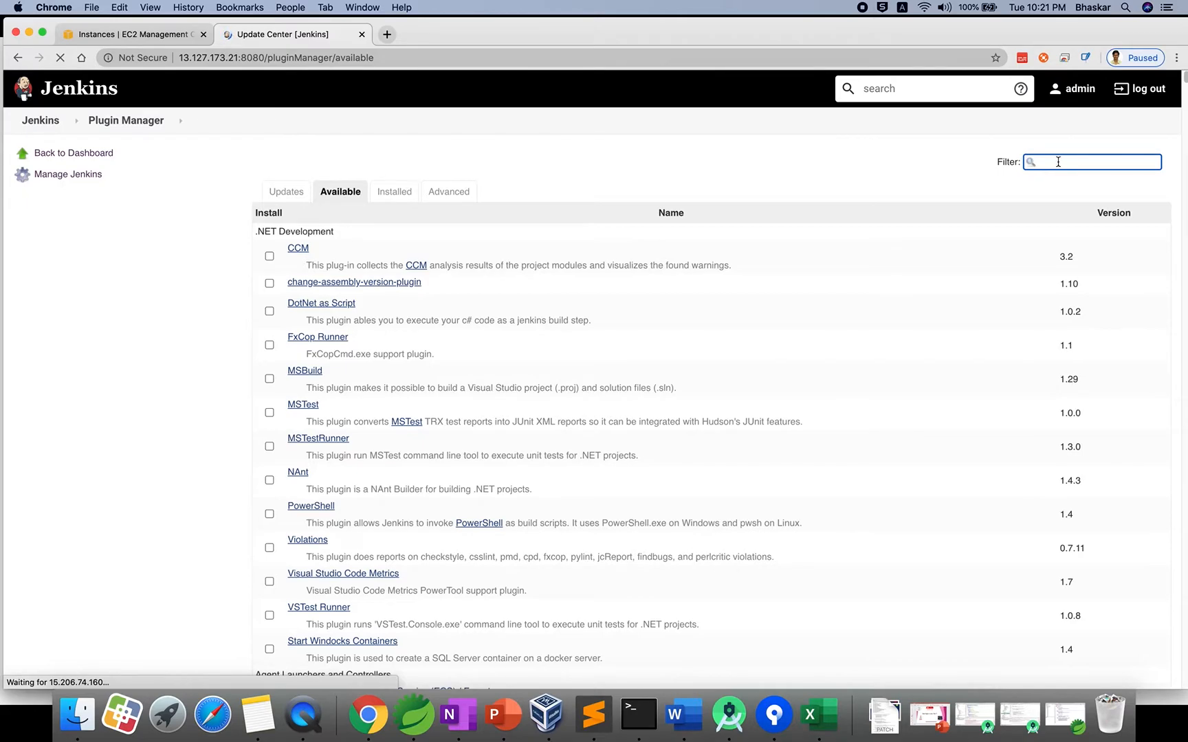
{"action": "type", "text": "Role"}
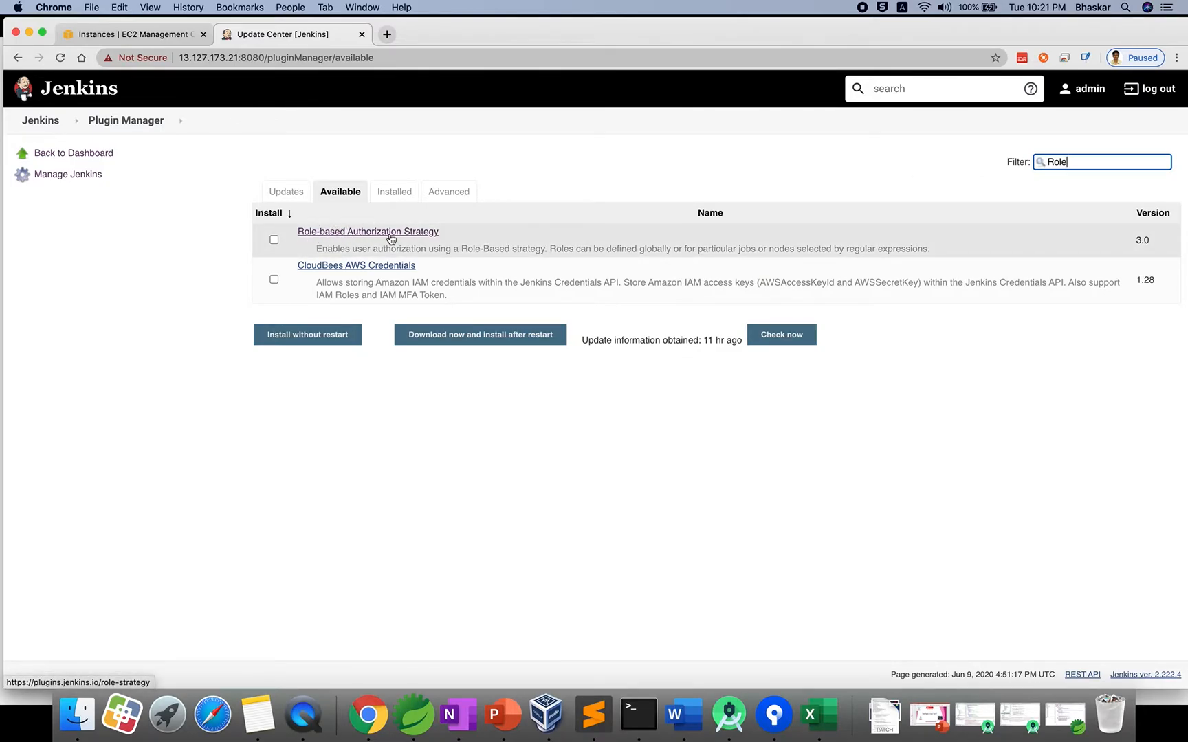
{"action": "left_click", "coordinate": [273, 239]}
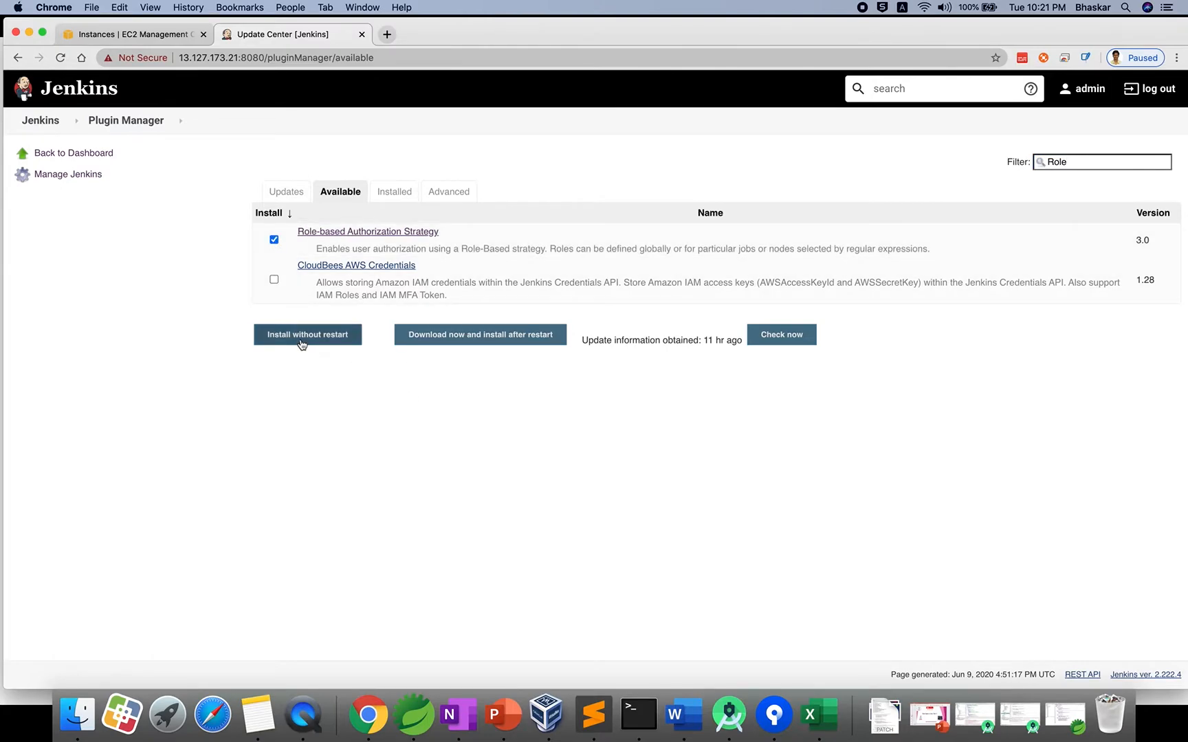
{"action": "left_click", "coordinate": [300, 341]}
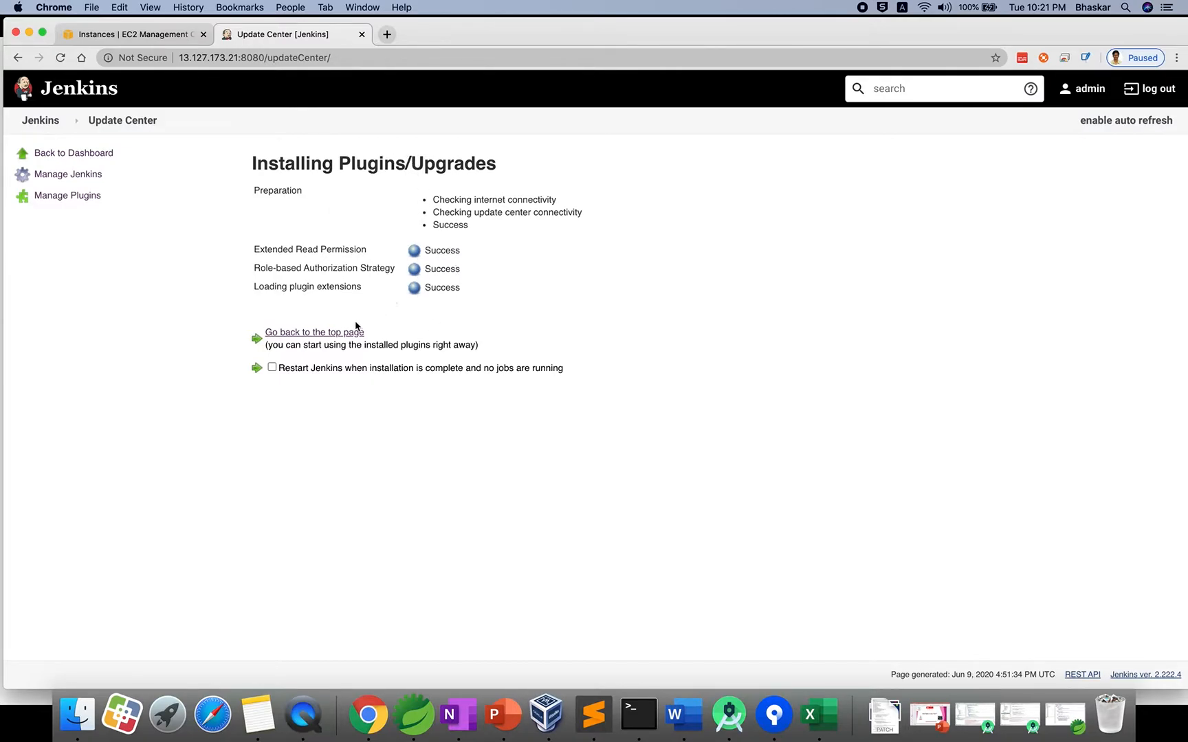
Set authorization to Role-Based Strategy in Configure Global Security and save.
{"action": "left_click", "coordinate": [326, 334]}
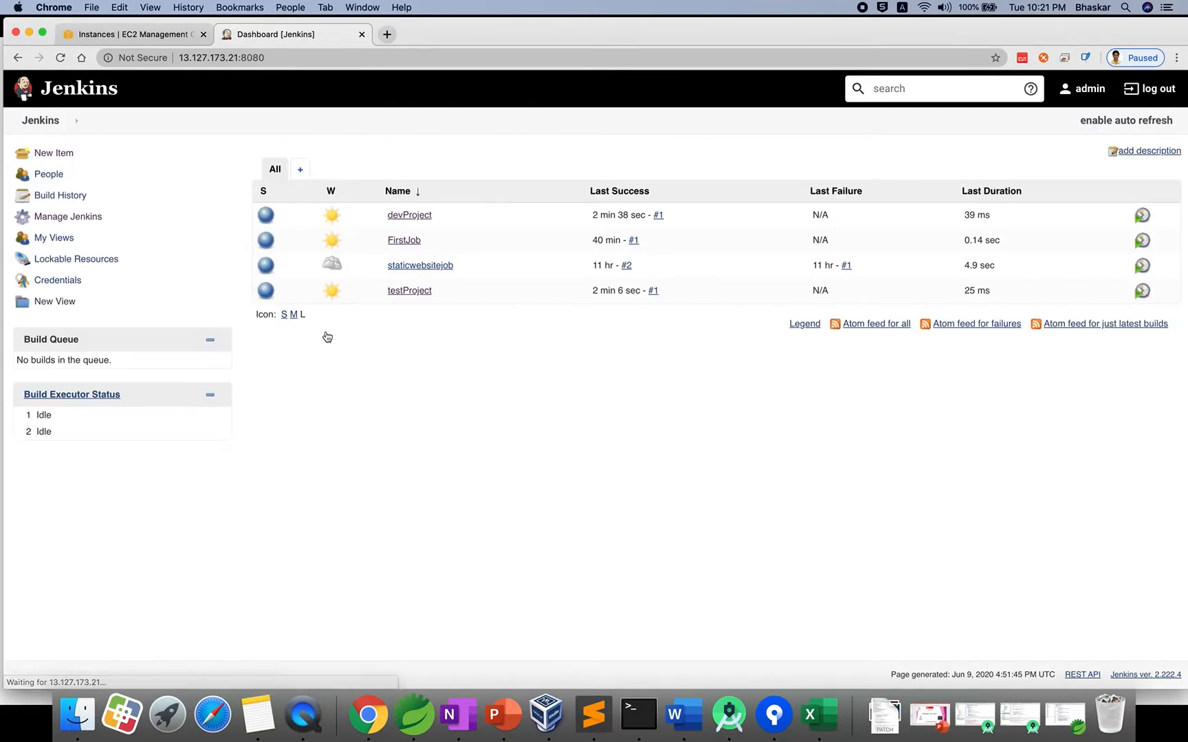
{"action": "left_click", "coordinate": [88, 217]}
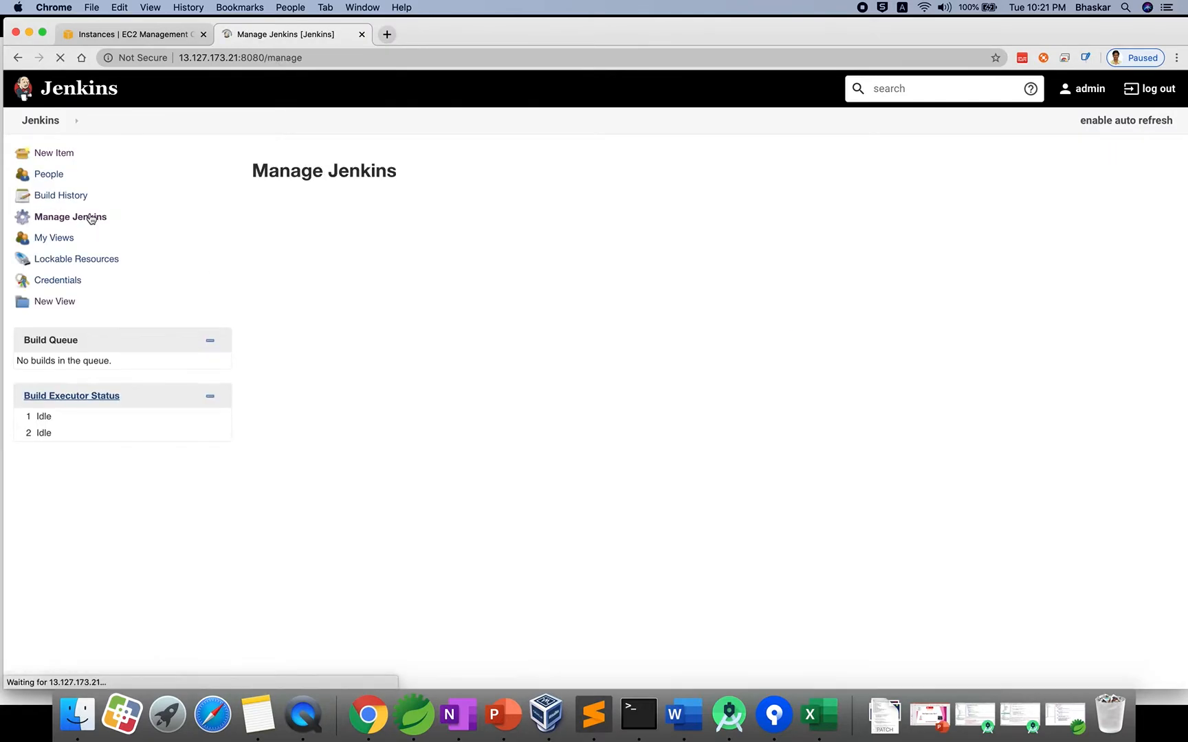
{"action": "left_click", "coordinate": [328, 264]}
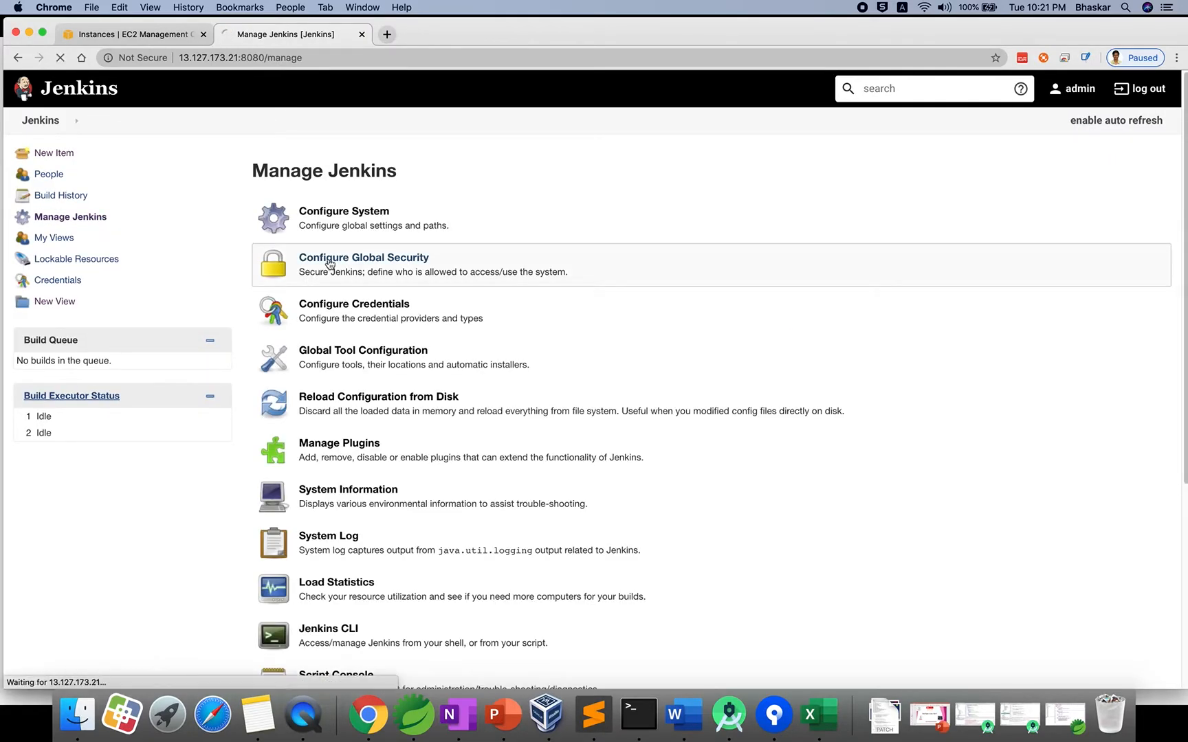
{"action": "scroll", "coordinate": [412, 380], "scroll_direction": "down", "scroll_amount": 4}
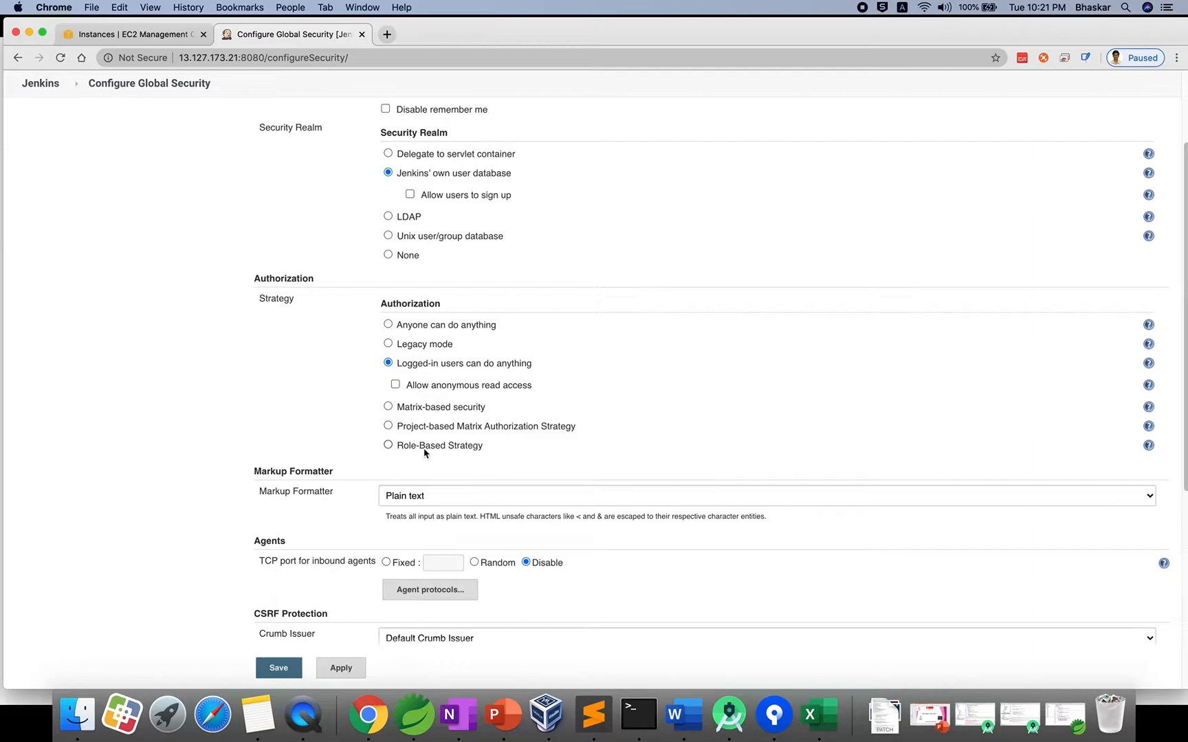
{"action": "left_click", "coordinate": [388, 445]}
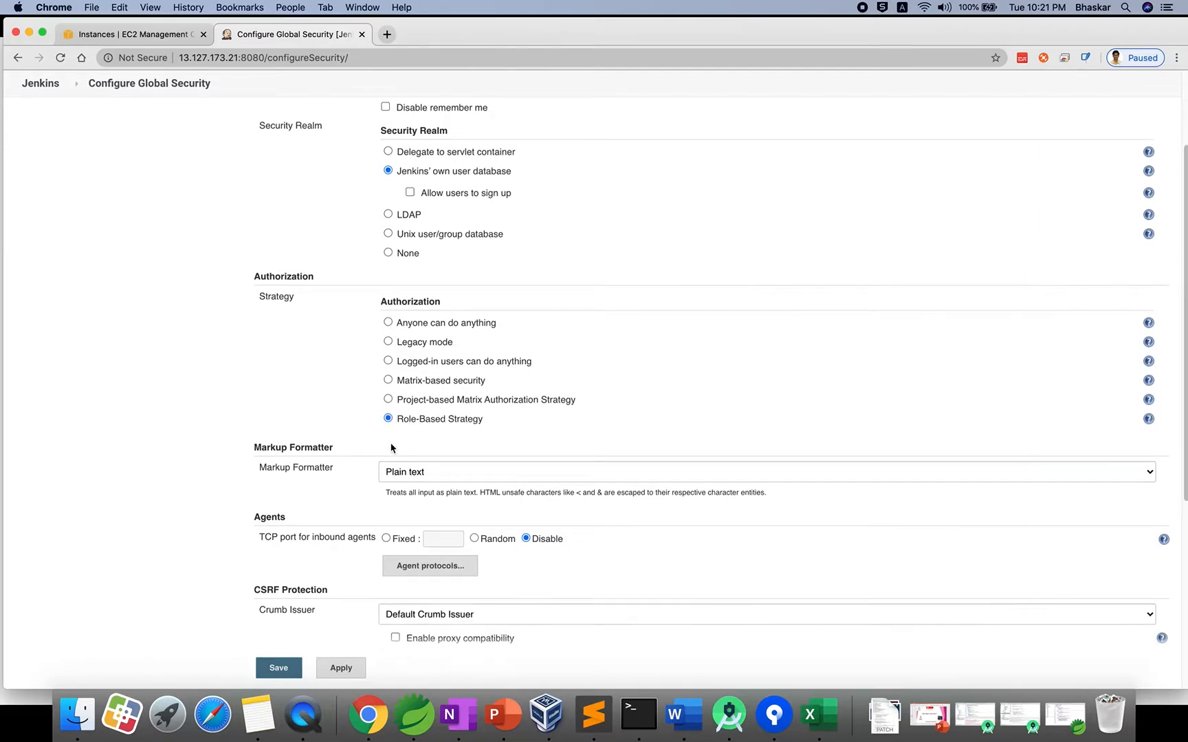
{"action": "scroll", "coordinate": [391, 448], "scroll_direction": "down", "scroll_amount": 5}
{"action": "left_click", "coordinate": [279, 631]}
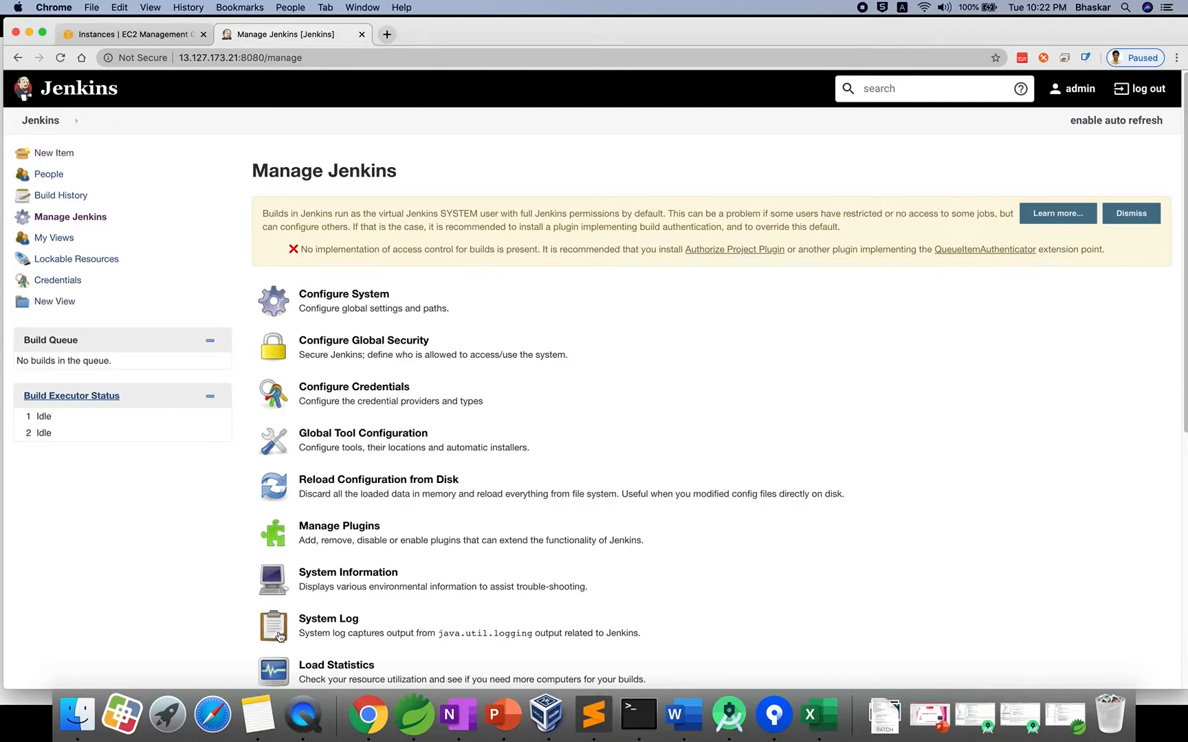
Dismiss the build access-control warning and open Manage Users.
{"action": "left_click", "coordinate": [1133, 213]}
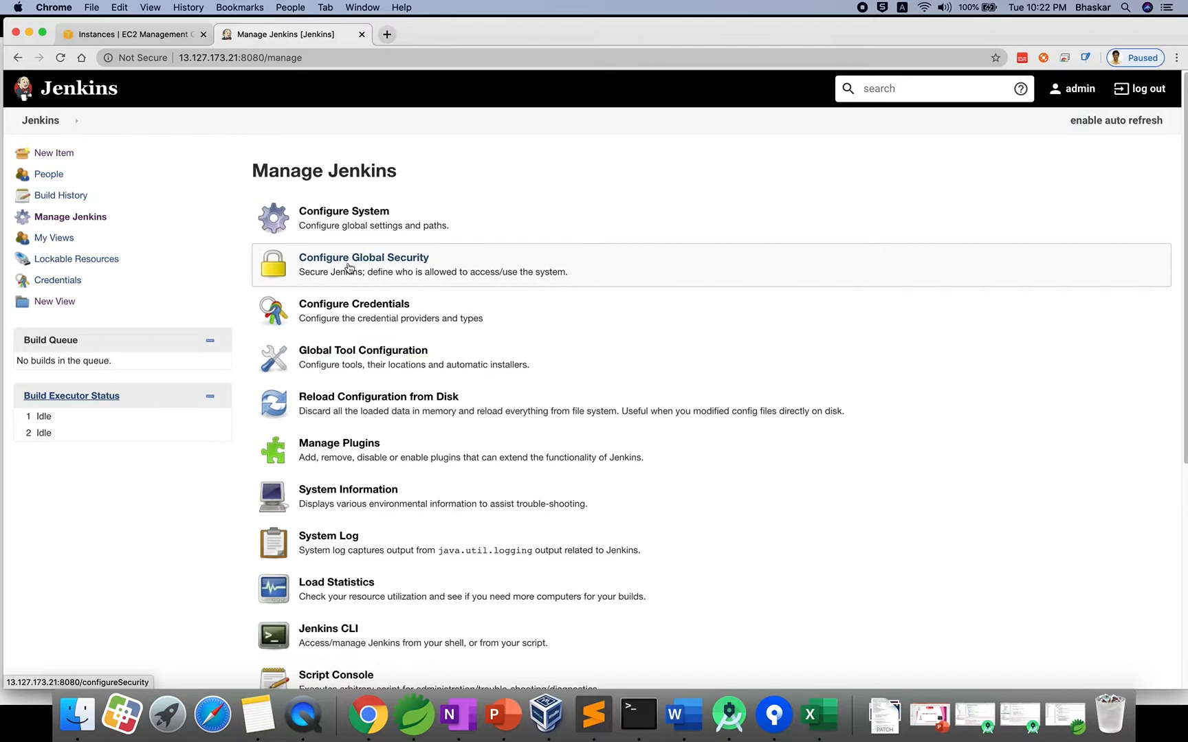
{"action": "scroll", "coordinate": [392, 456], "scroll_direction": "down", "scroll_amount": 5}
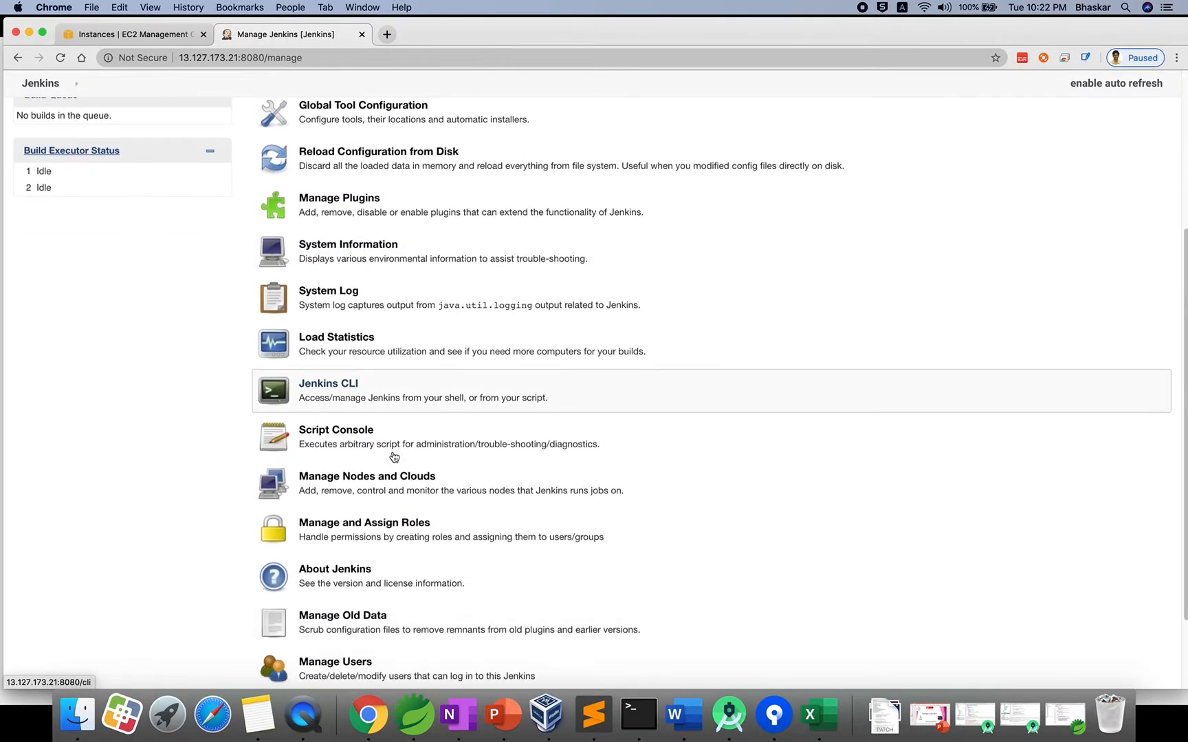
{"action": "scroll", "coordinate": [393, 457], "scroll_direction": "down", "scroll_amount": 2}
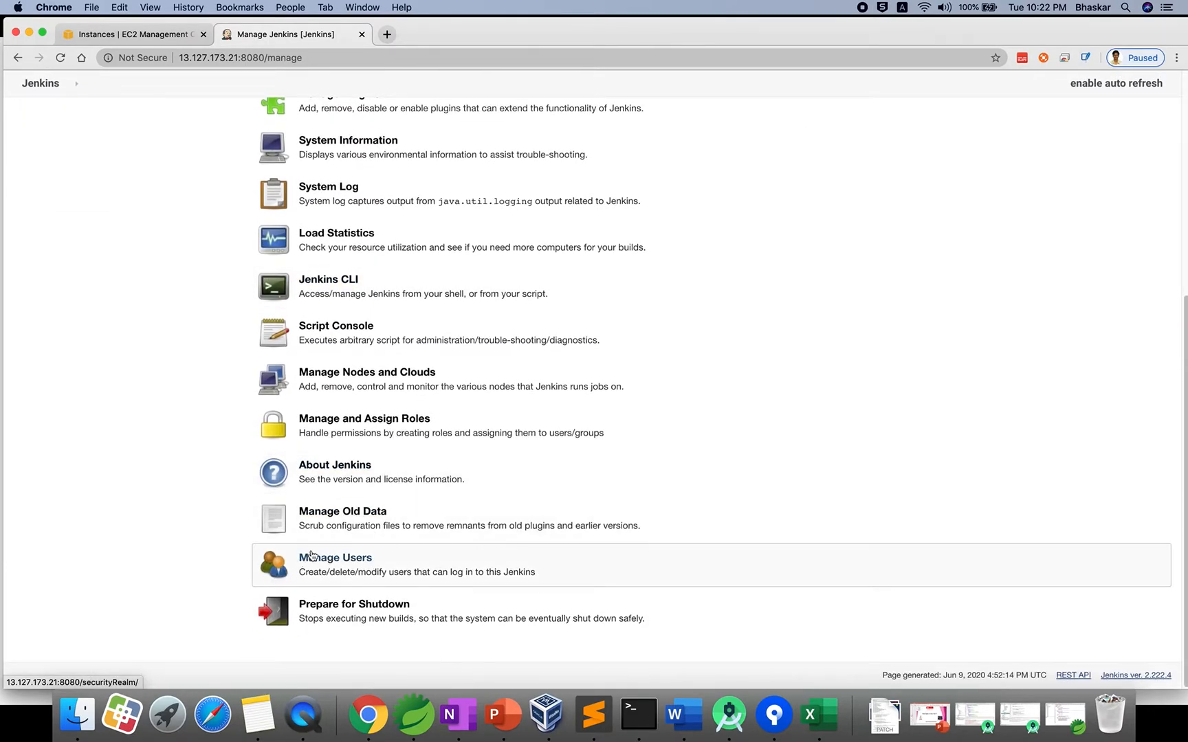
{"action": "left_click", "coordinate": [346, 565]}
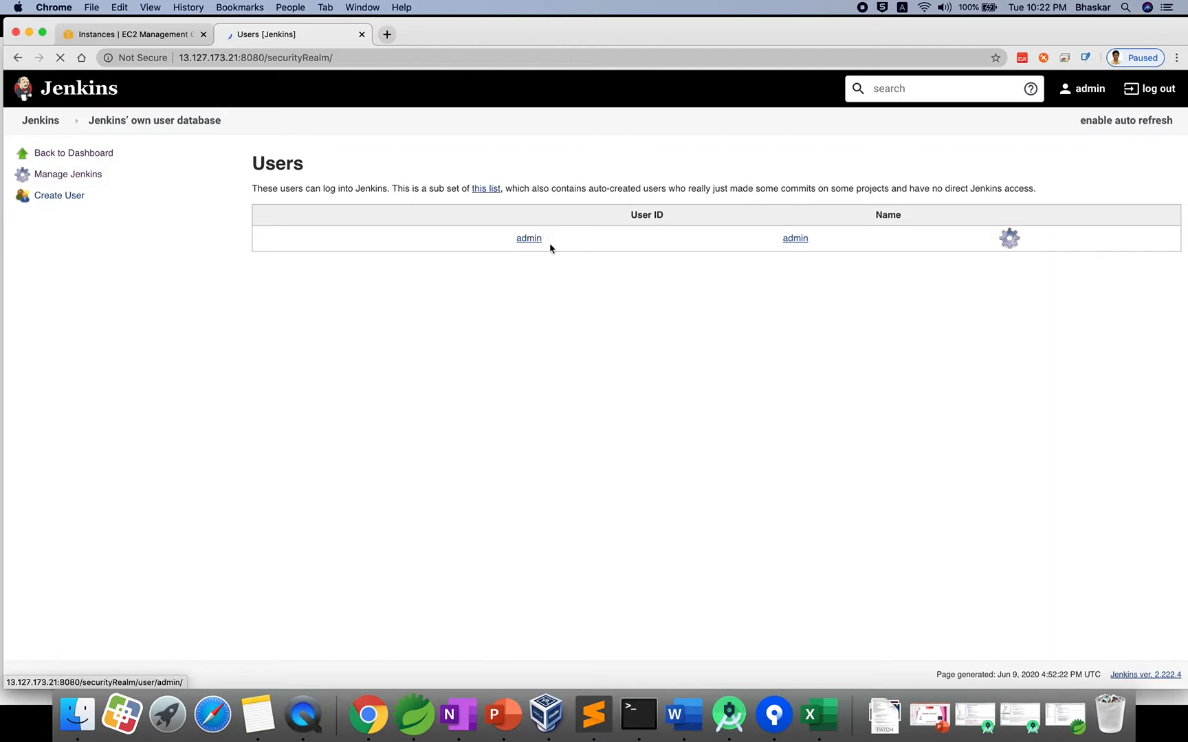
Create user dev1 with its password, full name dev1 and an e-mail address.
{"action": "left_click", "coordinate": [69, 201]}
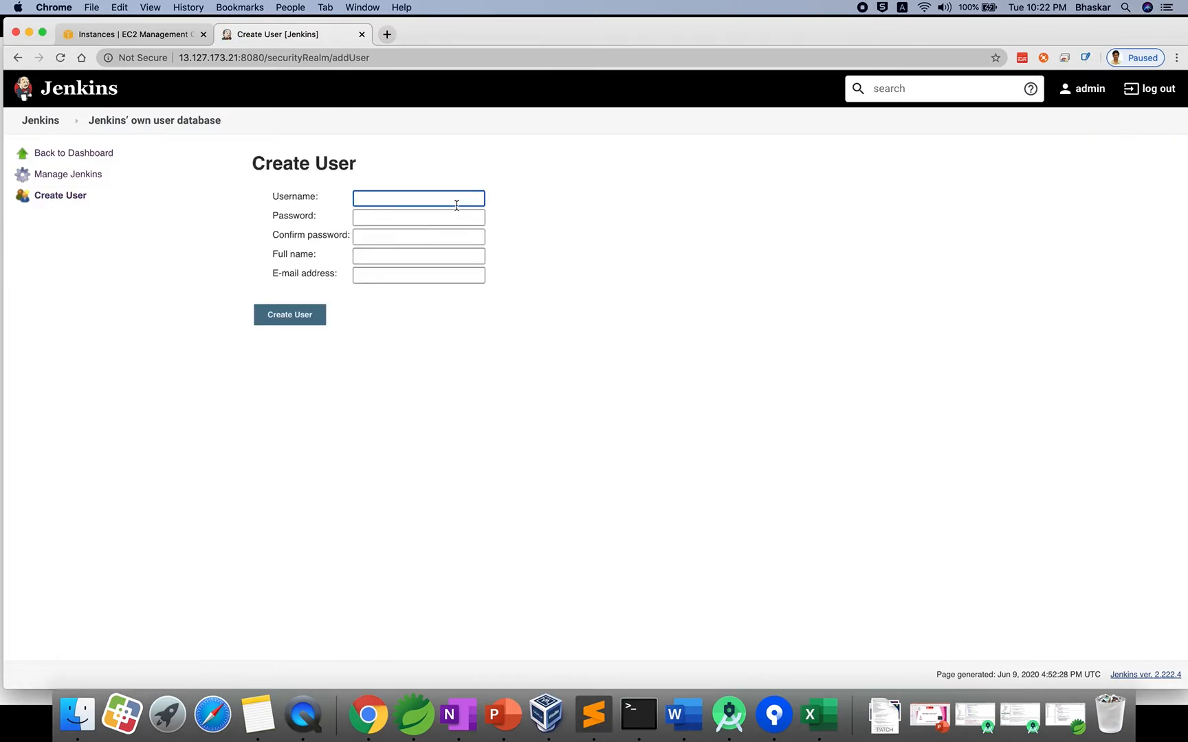
{"action": "key", "text": "super+Tab"}
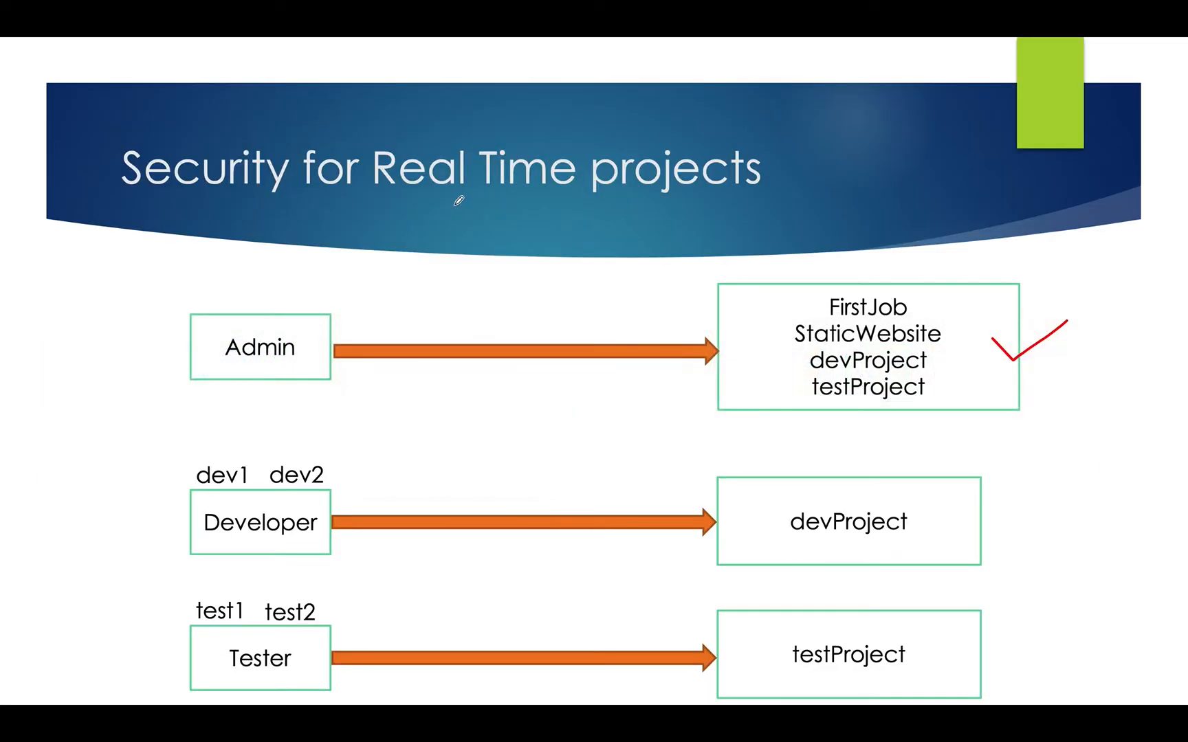
{"action": "key", "text": "super+Tab"}
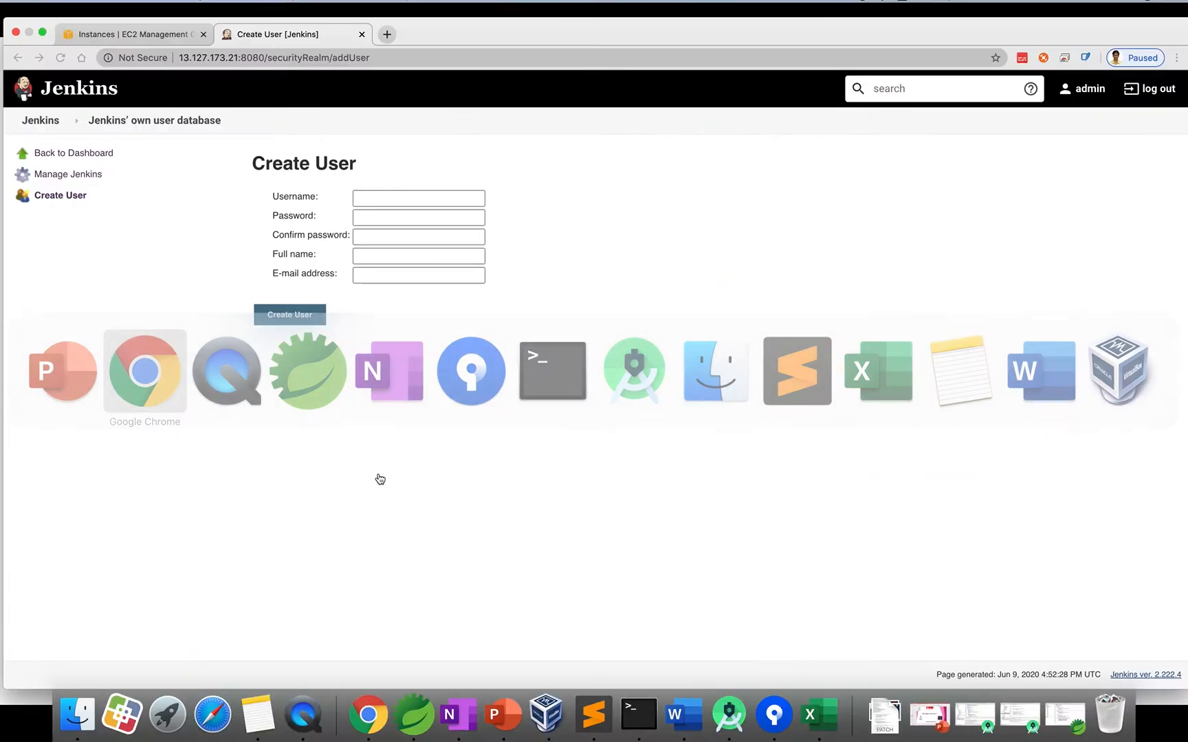
{"action": "type", "text": "dev1"}
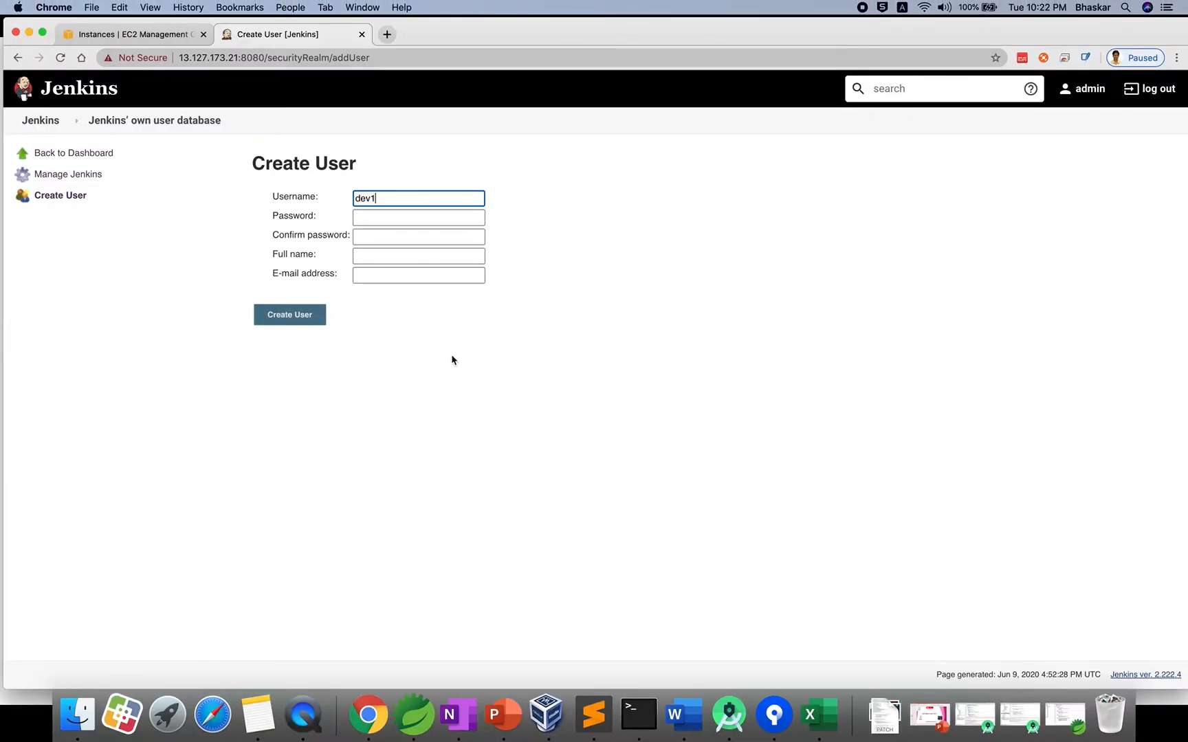
{"action": "left_click", "coordinate": [423, 215]}
{"action": "type", "text": "dev1"}
{"action": "left_click", "coordinate": [398, 239]}
{"action": "type", "text": "dev"}
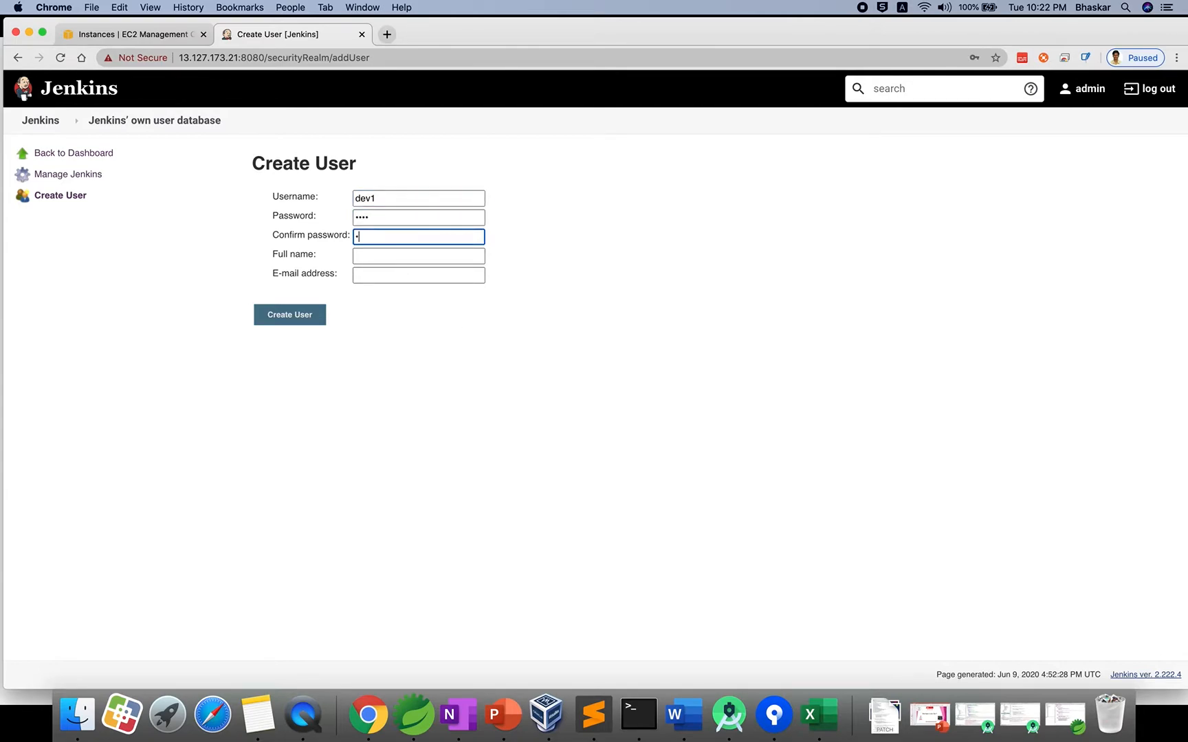
{"action": "left_click", "coordinate": [384, 257]}
{"action": "type", "text": "dev1"}
{"action": "left_click", "coordinate": [375, 273]}
{"action": "type", "text": "de"}
{"action": "left_click", "coordinate": [375, 303]}
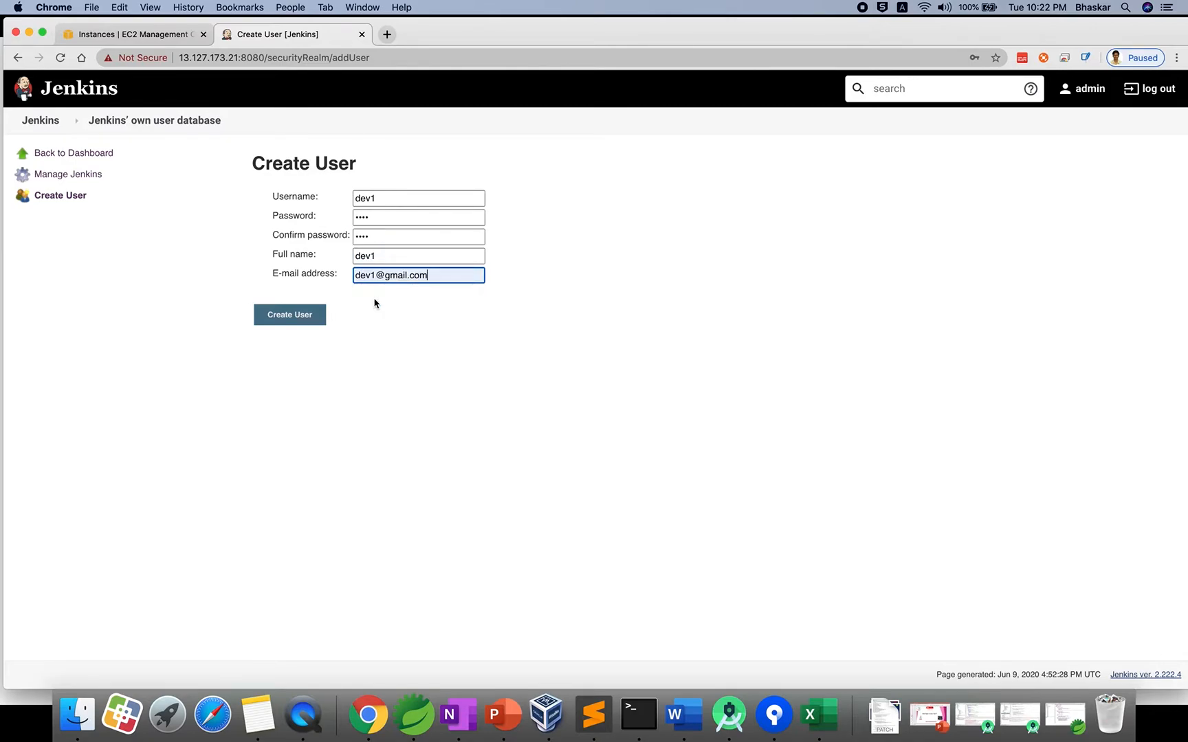
{"action": "left_click", "coordinate": [305, 316]}
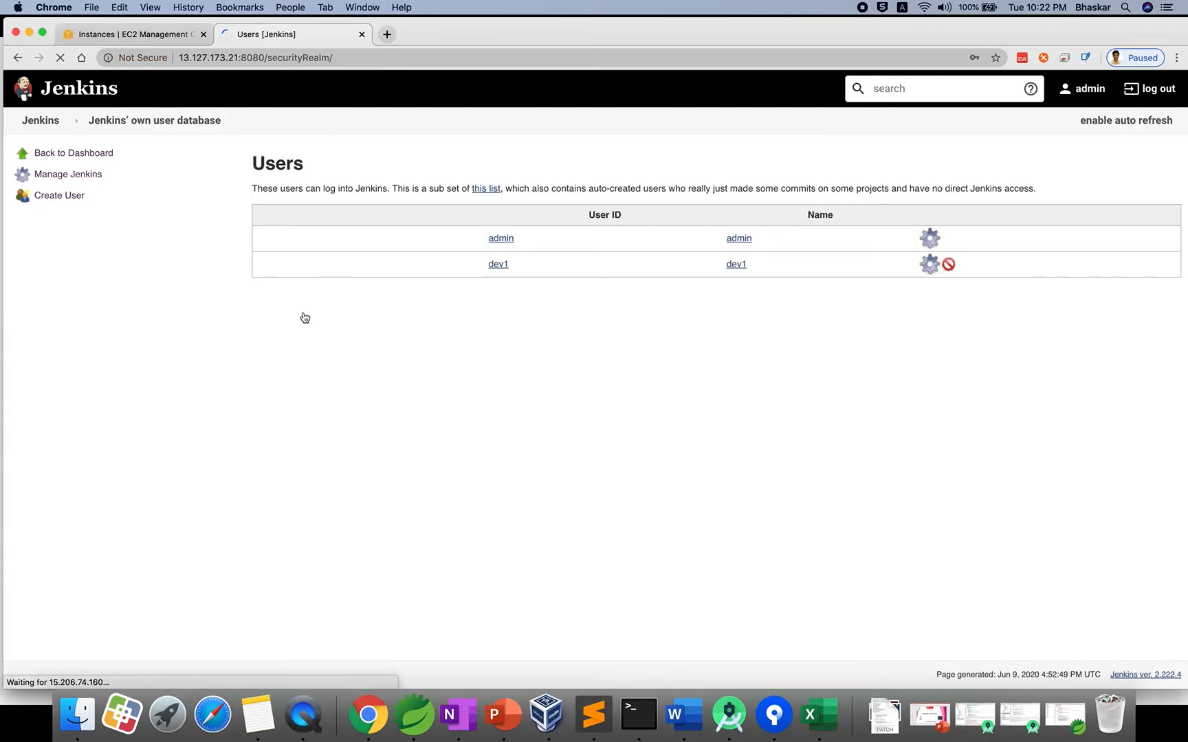
Create user dev2 with its password, full name dev2 and an e-mail address.
{"action": "left_click", "coordinate": [59, 197]}
{"action": "type", "text": "dev2"}
{"action": "key", "text": "Tab"}
{"action": "type", "text": "d"}
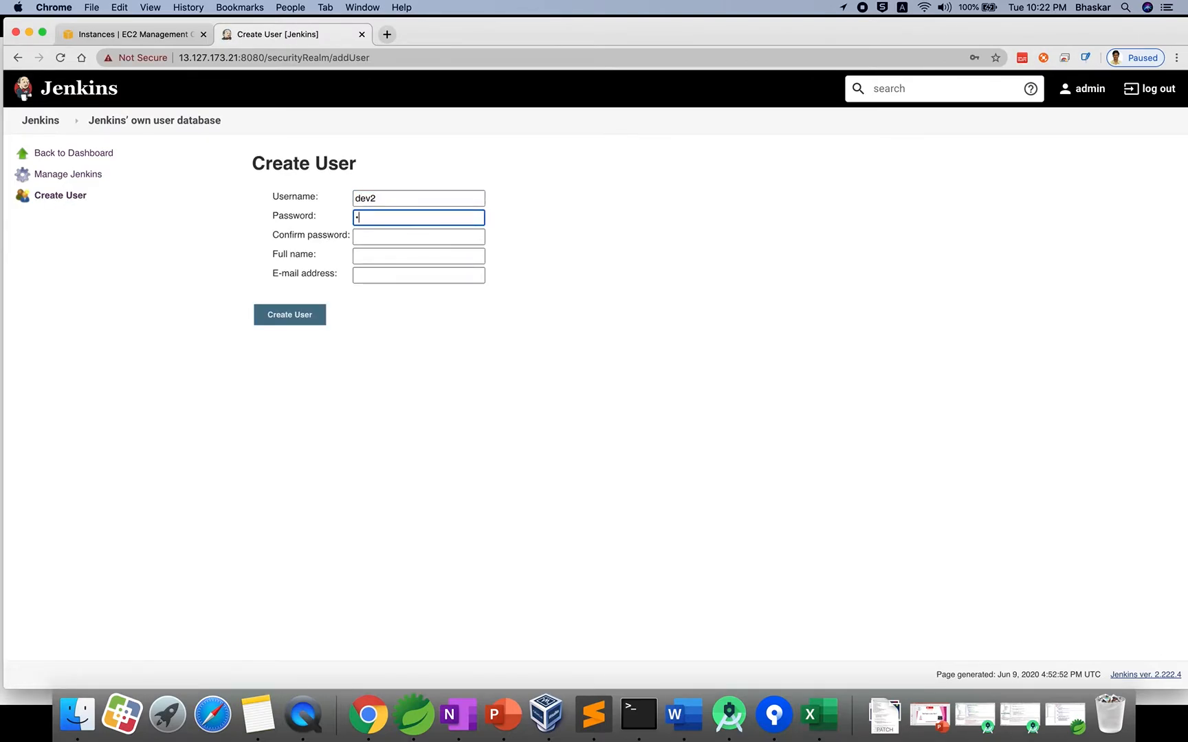
{"action": "type", "text": "ev2"}
{"action": "left_click", "coordinate": [383, 236]}
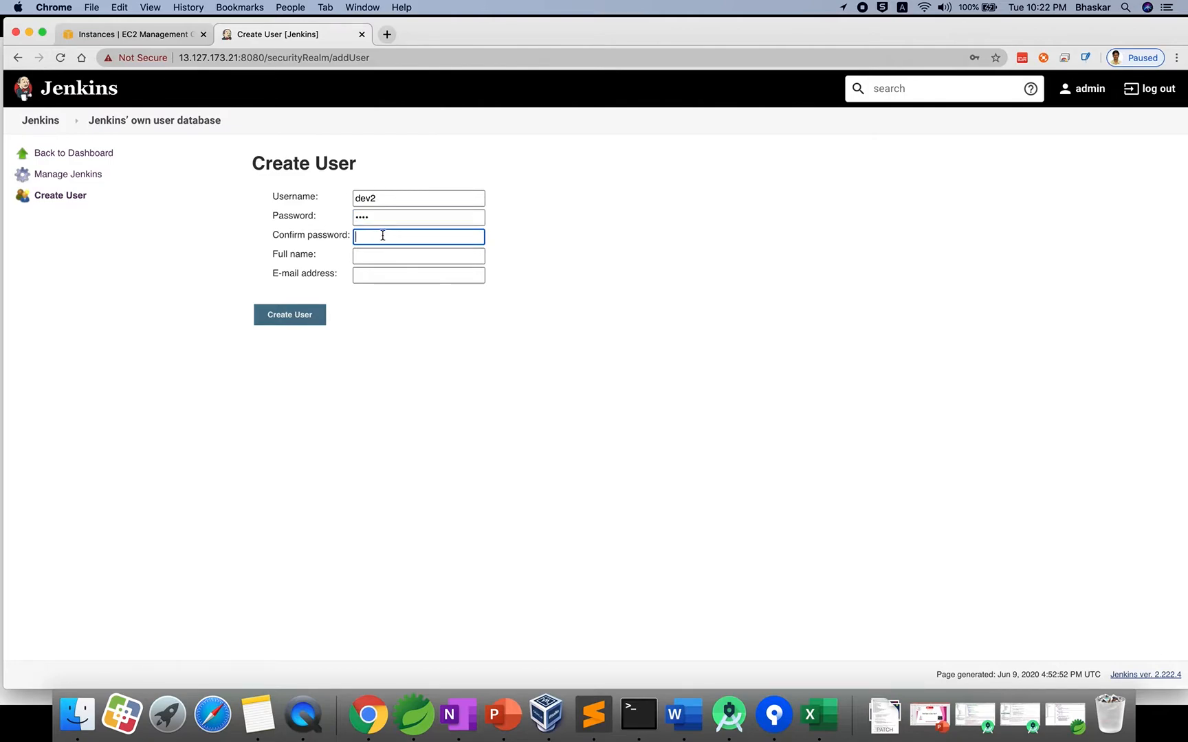
{"action": "type", "text": "dev2"}
{"action": "left_click", "coordinate": [381, 255]}
{"action": "type", "text": "dev2"}
{"action": "left_click", "coordinate": [371, 275]}
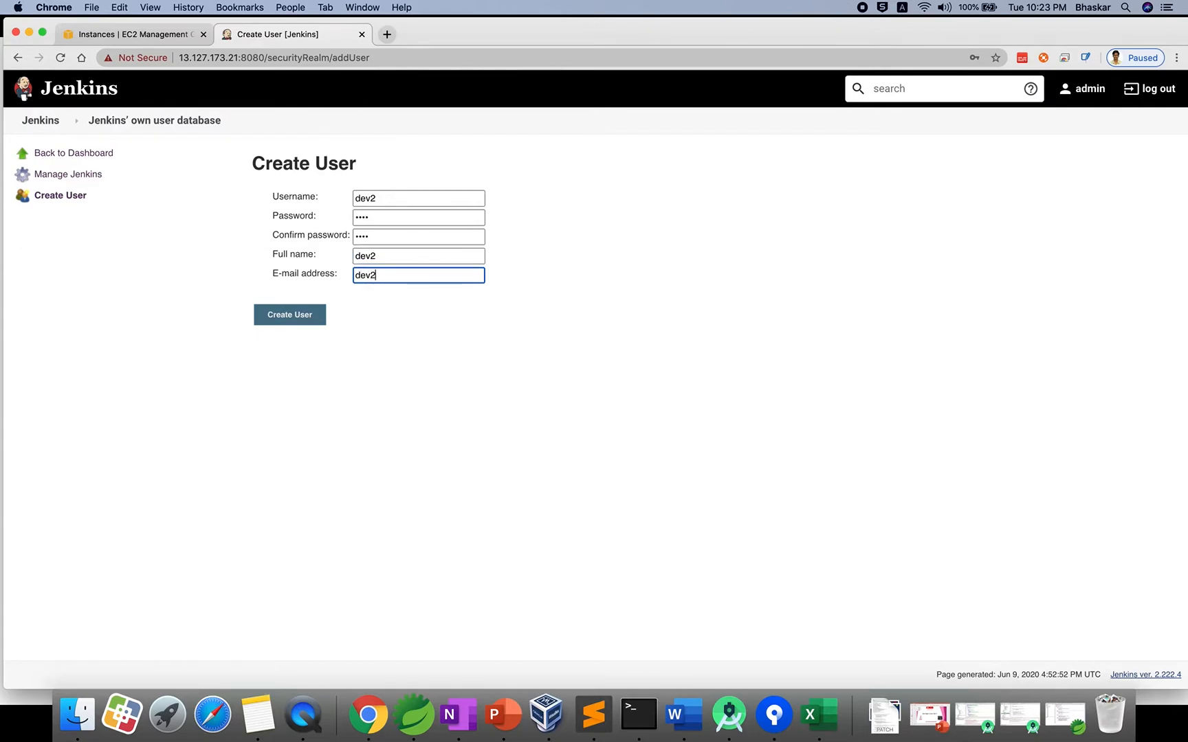
{"action": "left_click", "coordinate": [288, 316]}
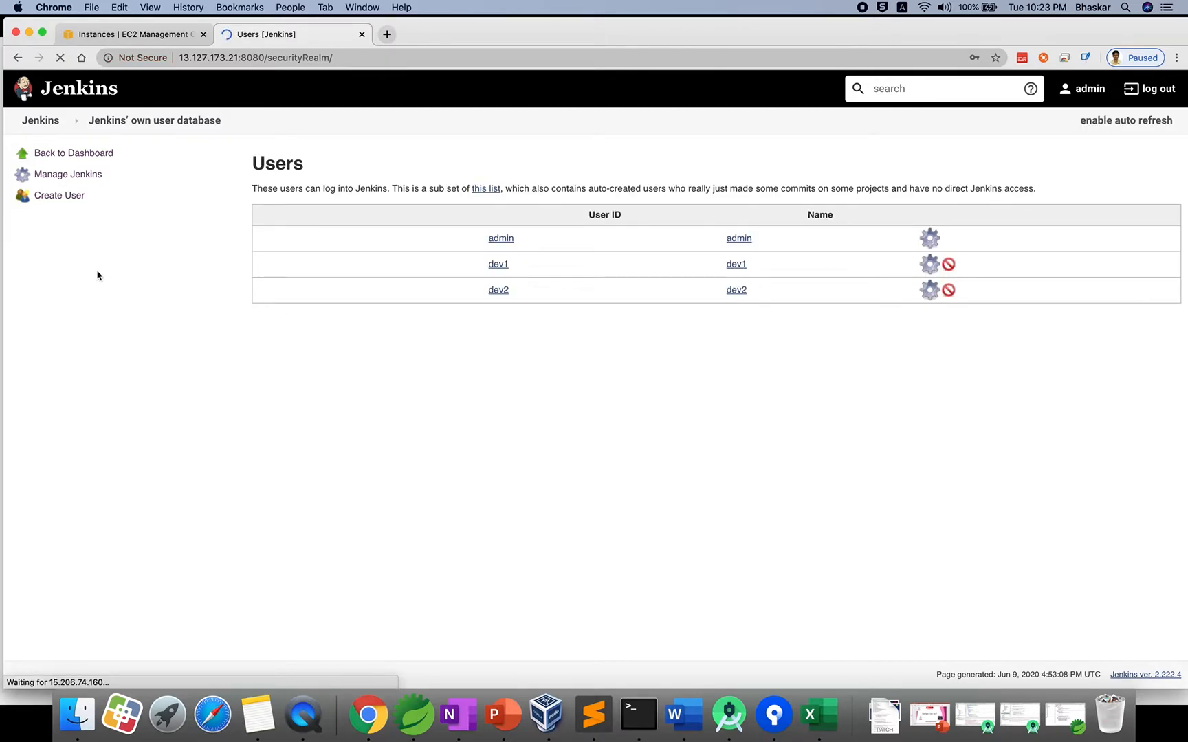
Create user test1 with its password, full name test1 and an e-mail address.
{"action": "left_click", "coordinate": [66, 200]}
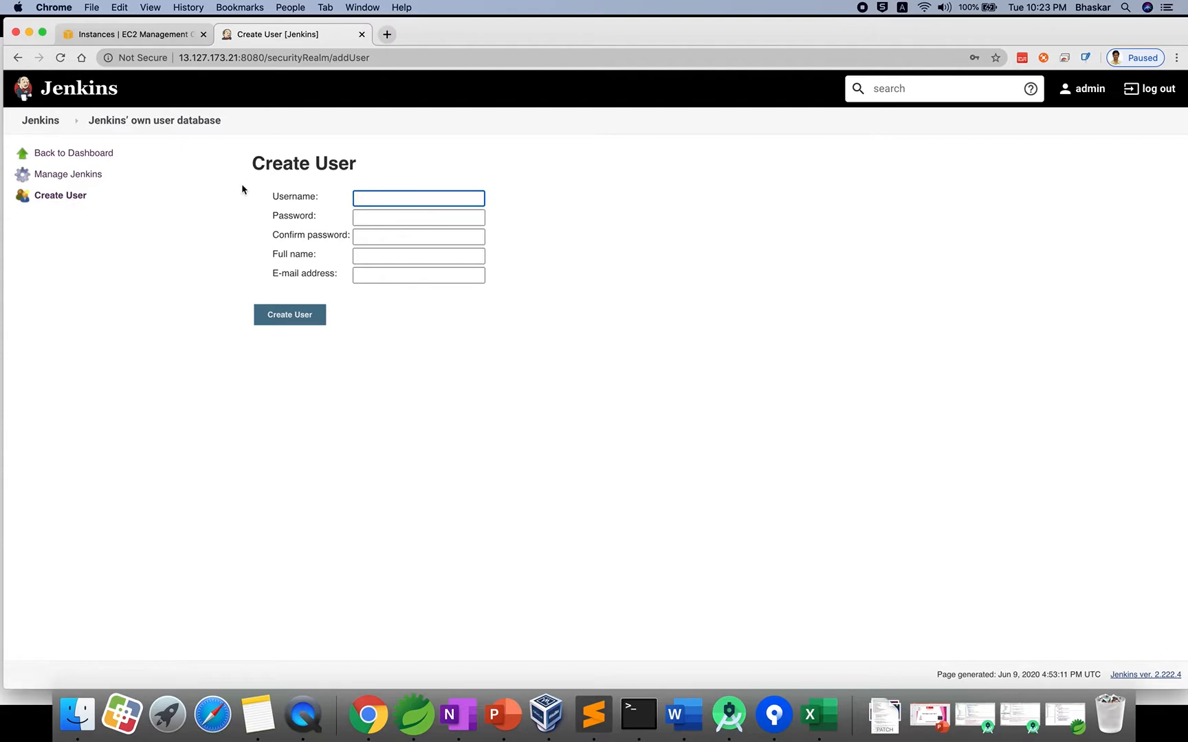
{"action": "type", "text": "test1"}
{"action": "key", "text": "super+Tab"}
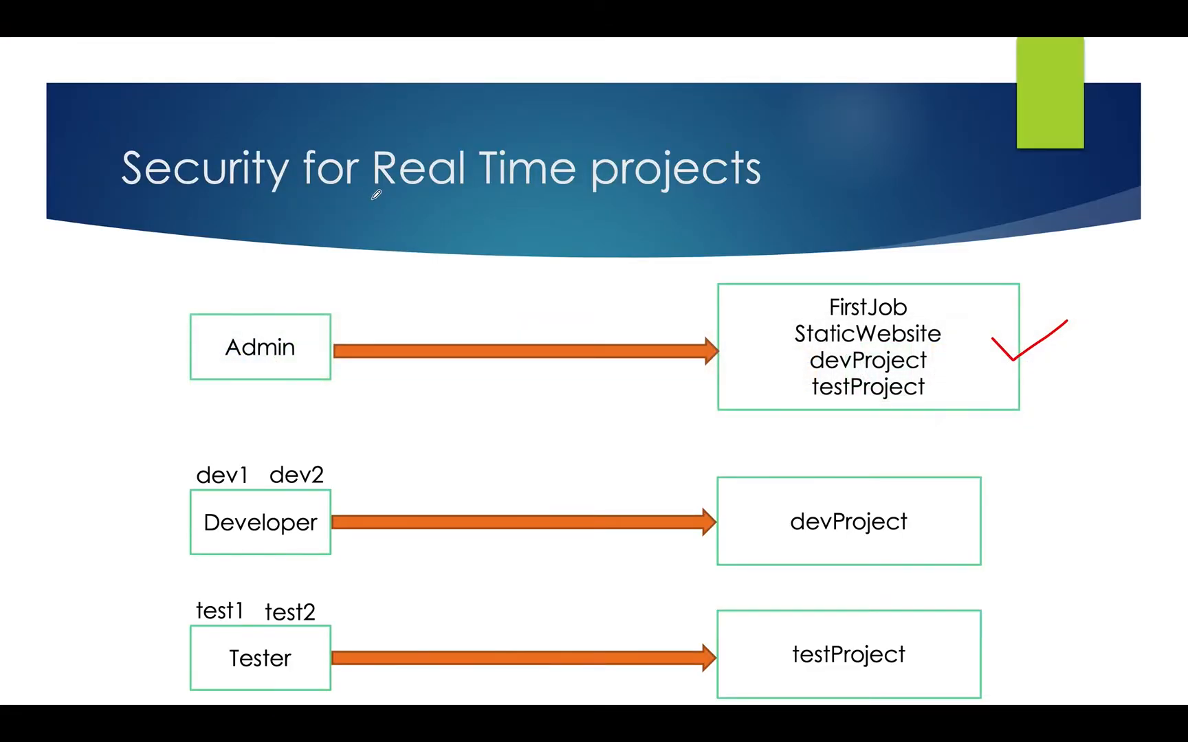
{"action": "key", "text": "super+Tab"}
{"action": "left_click", "coordinate": [382, 220]}
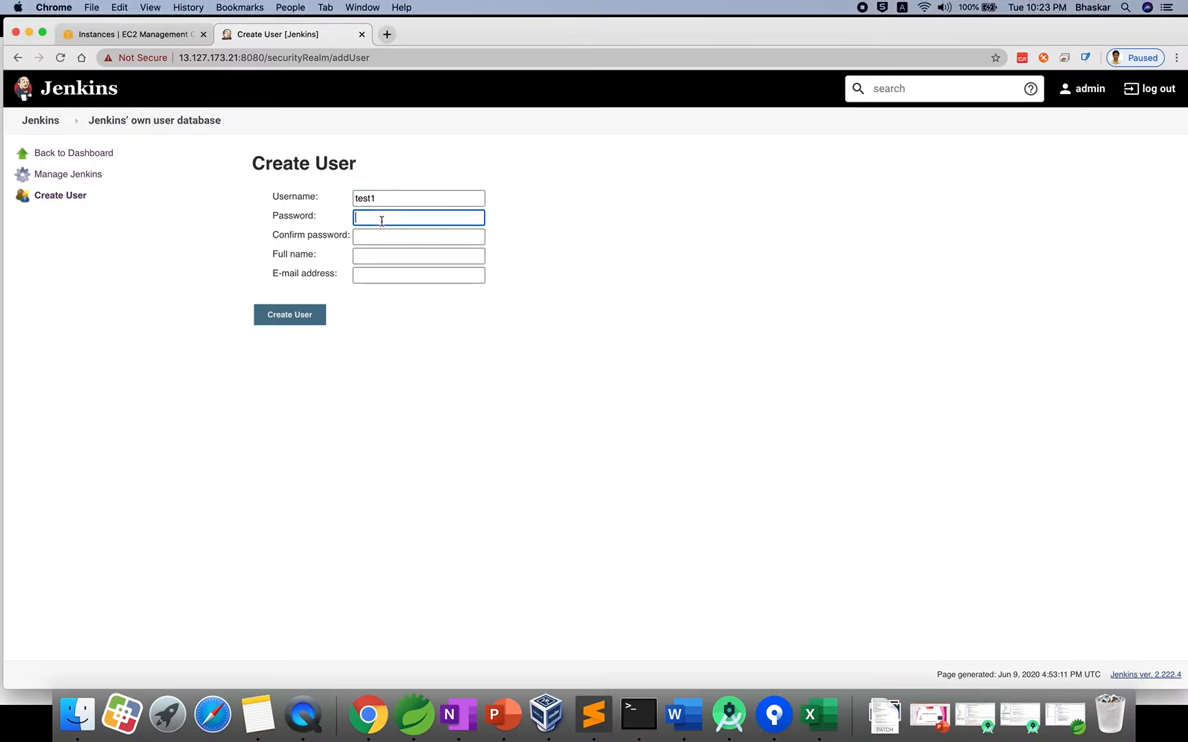
{"action": "type", "text": "test1"}
{"action": "left_click", "coordinate": [386, 236]}
{"action": "type", "text": "test1"}
{"action": "left_click", "coordinate": [393, 256]}
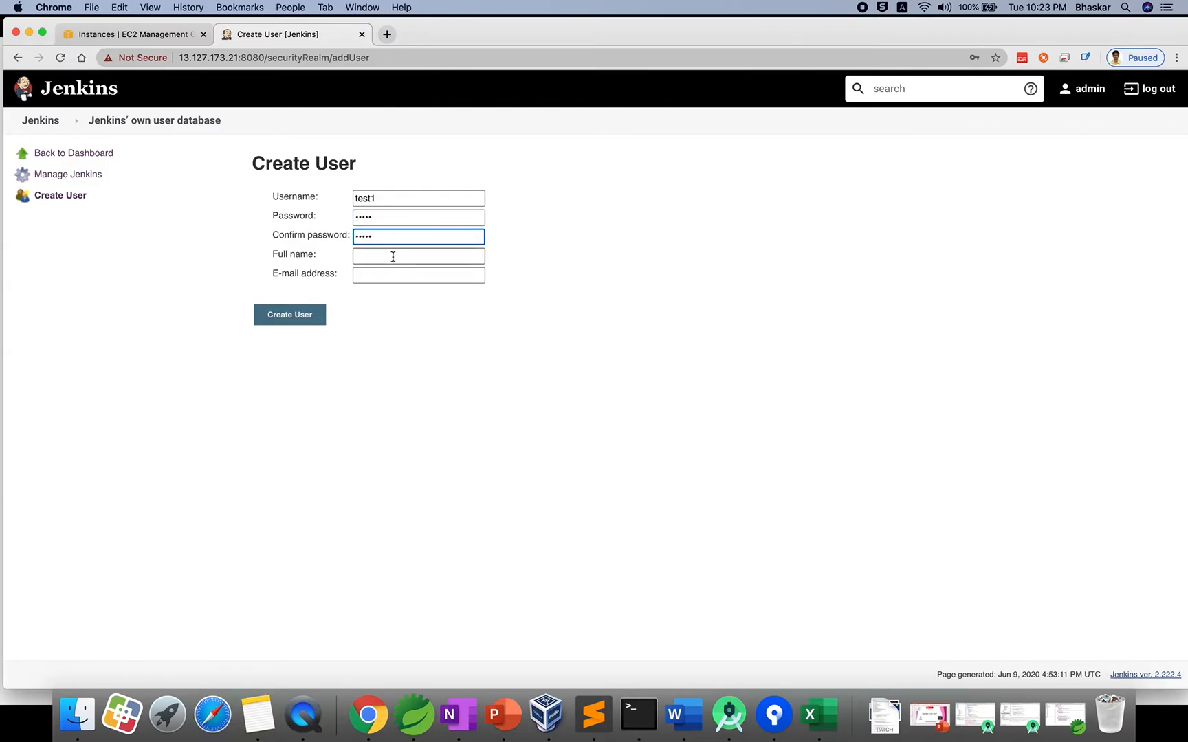
{"action": "type", "text": "test1"}
{"action": "left_click", "coordinate": [388, 275]}
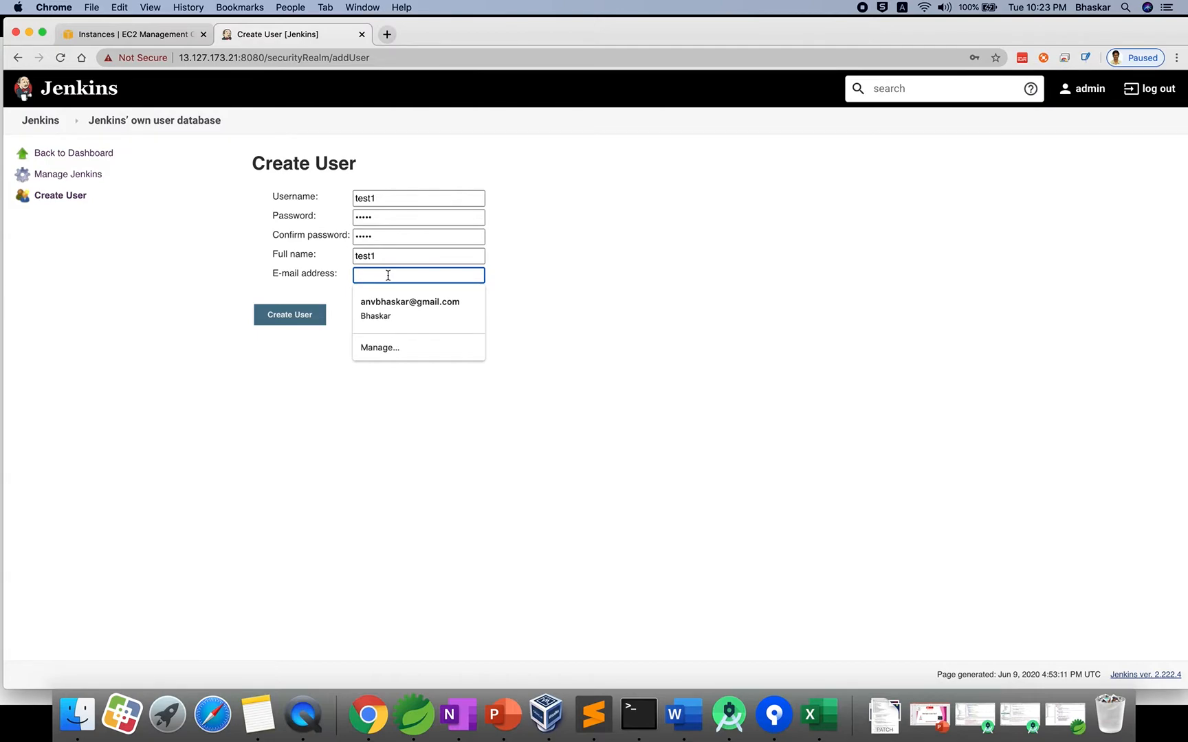
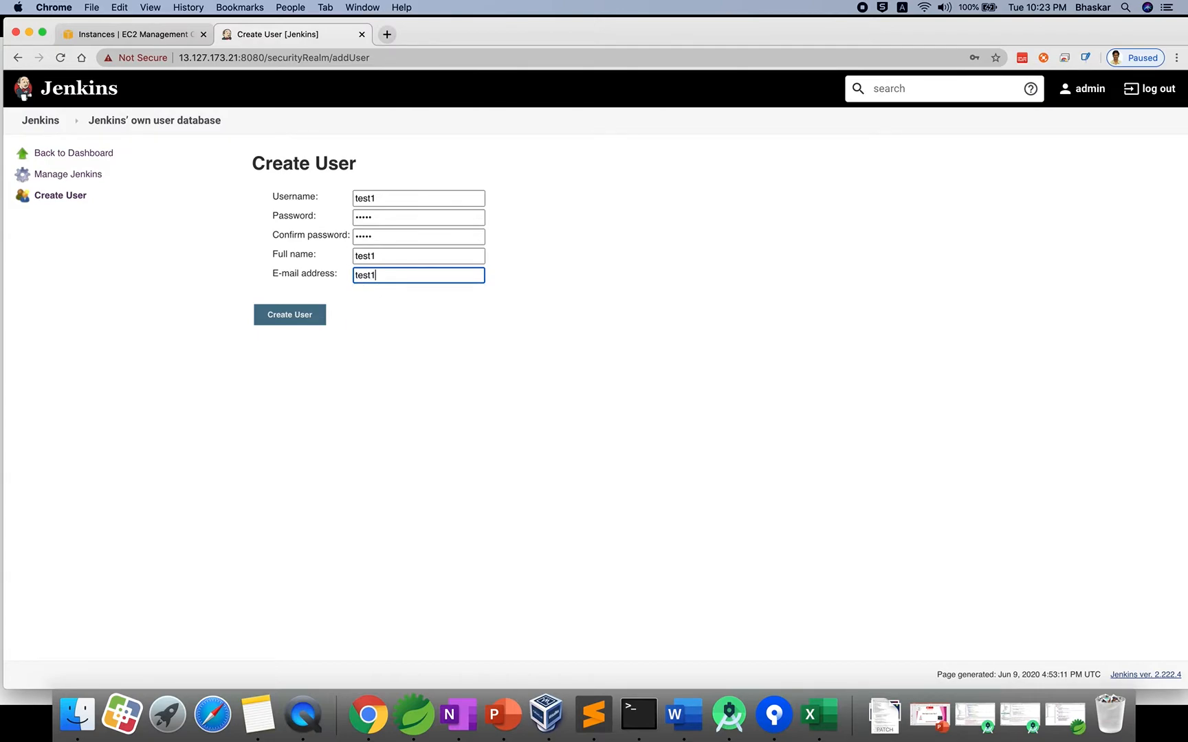
{"action": "left_click", "coordinate": [311, 318]}
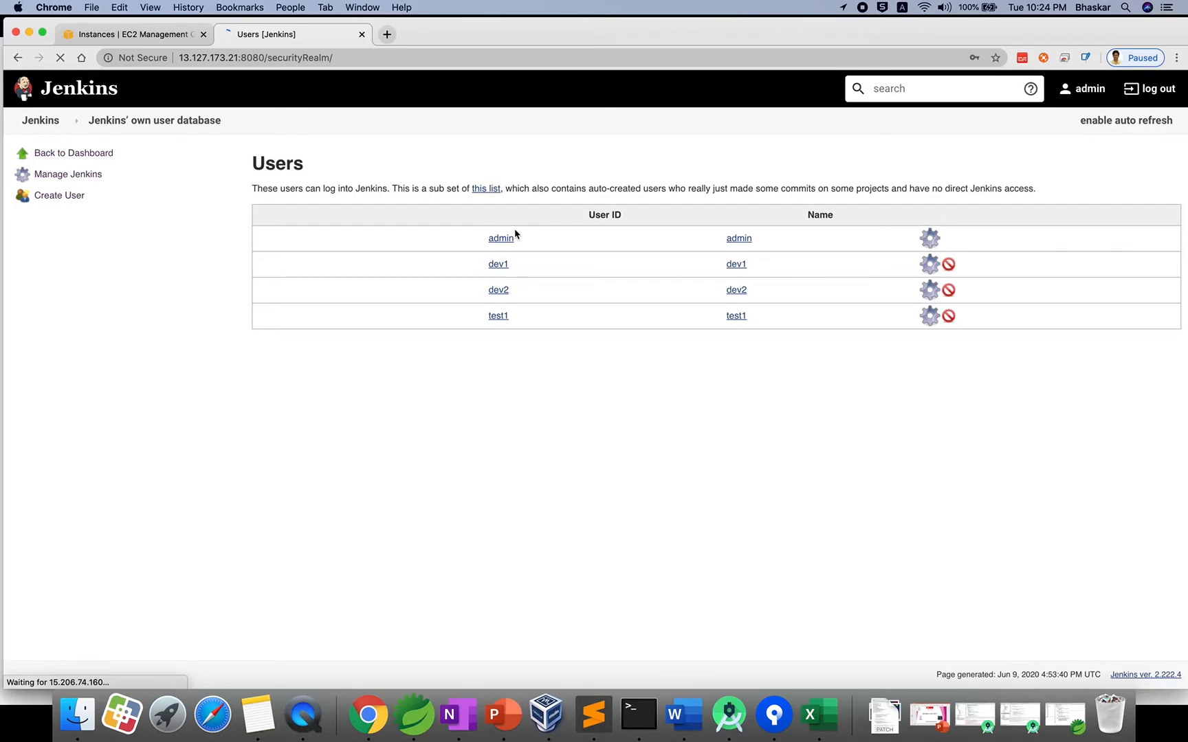
Return to the dashboard and go through Manage Jenkins to Manage and Assign Roles.
{"action": "left_click", "coordinate": [41, 121]}
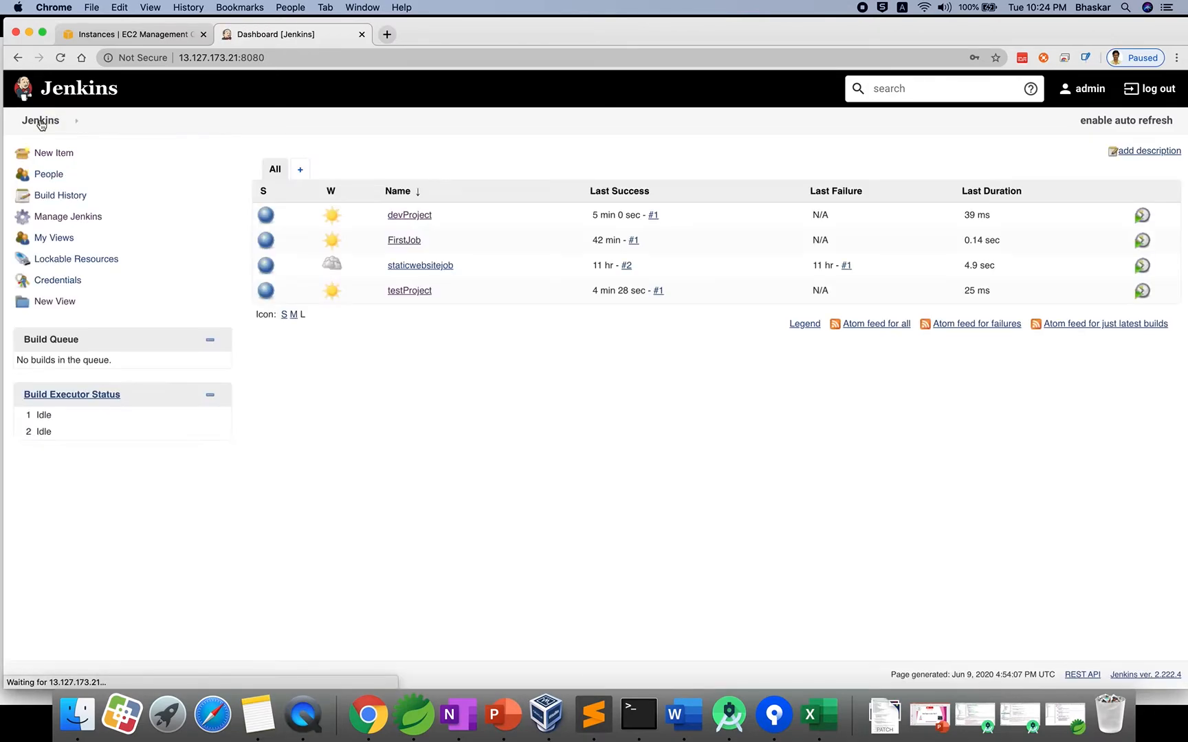
{"action": "left_click", "coordinate": [58, 218]}
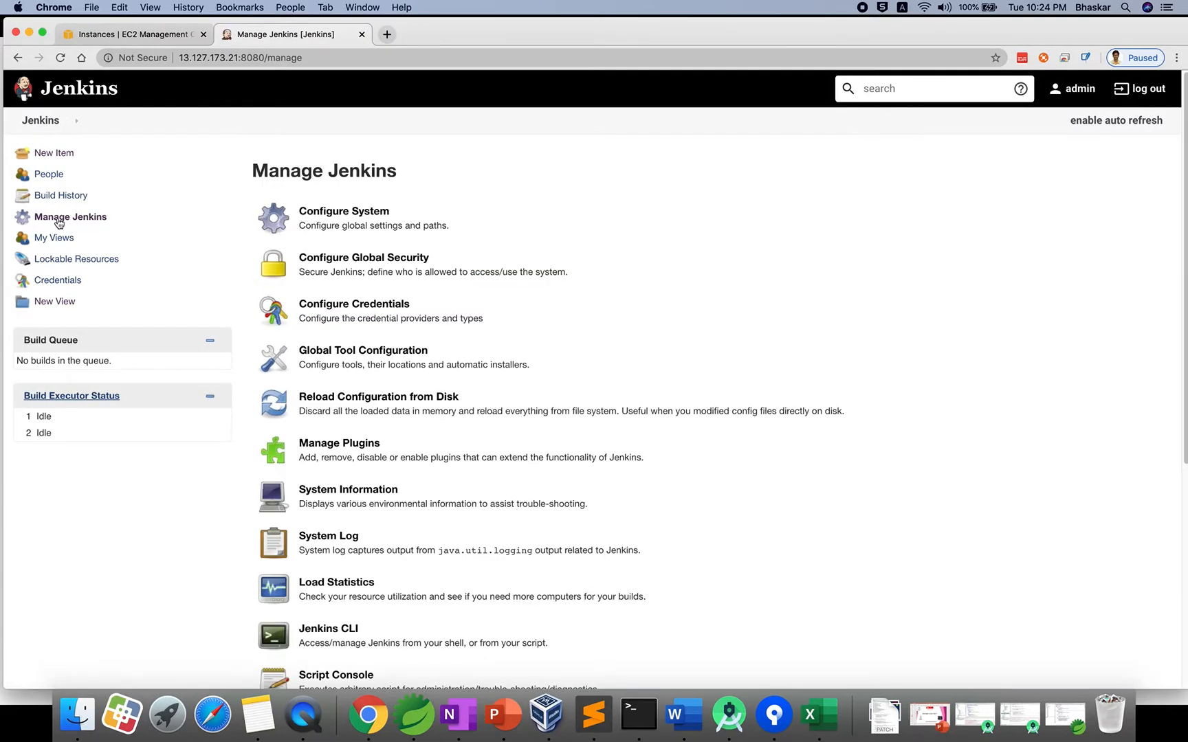
{"action": "scroll", "coordinate": [354, 412], "scroll_direction": "down", "scroll_amount": 3}
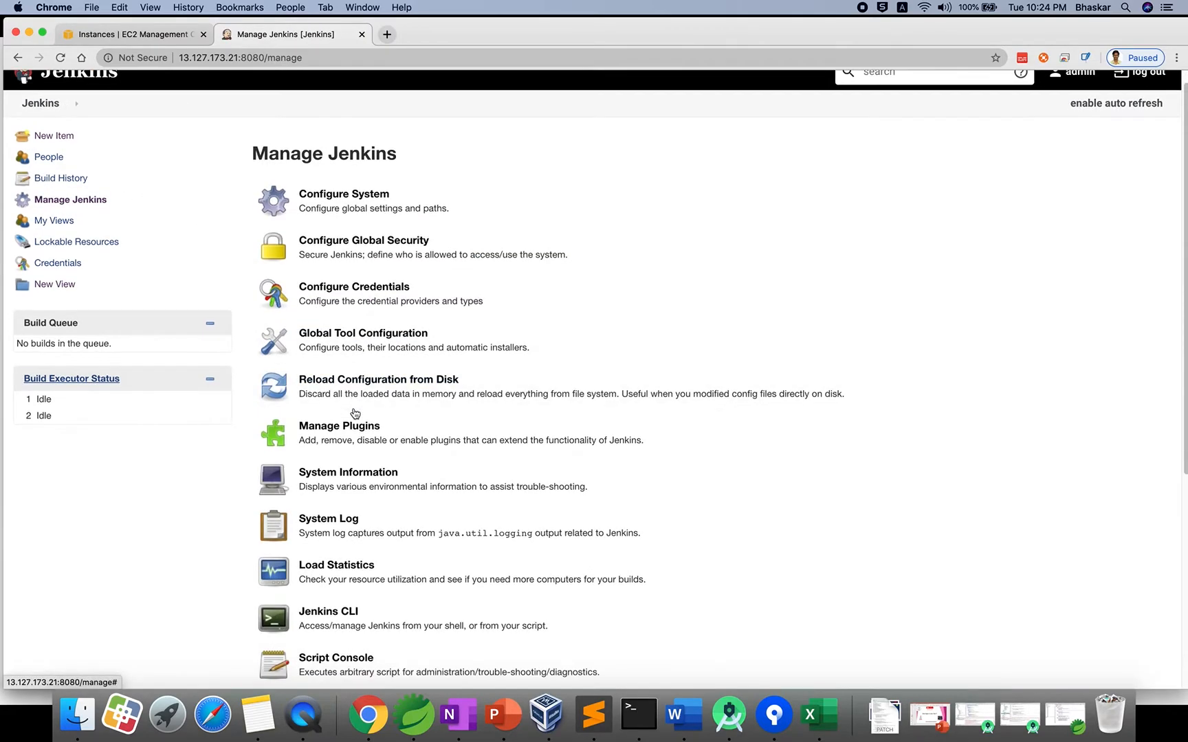
{"action": "scroll", "coordinate": [352, 416], "scroll_direction": "down", "scroll_amount": 5}
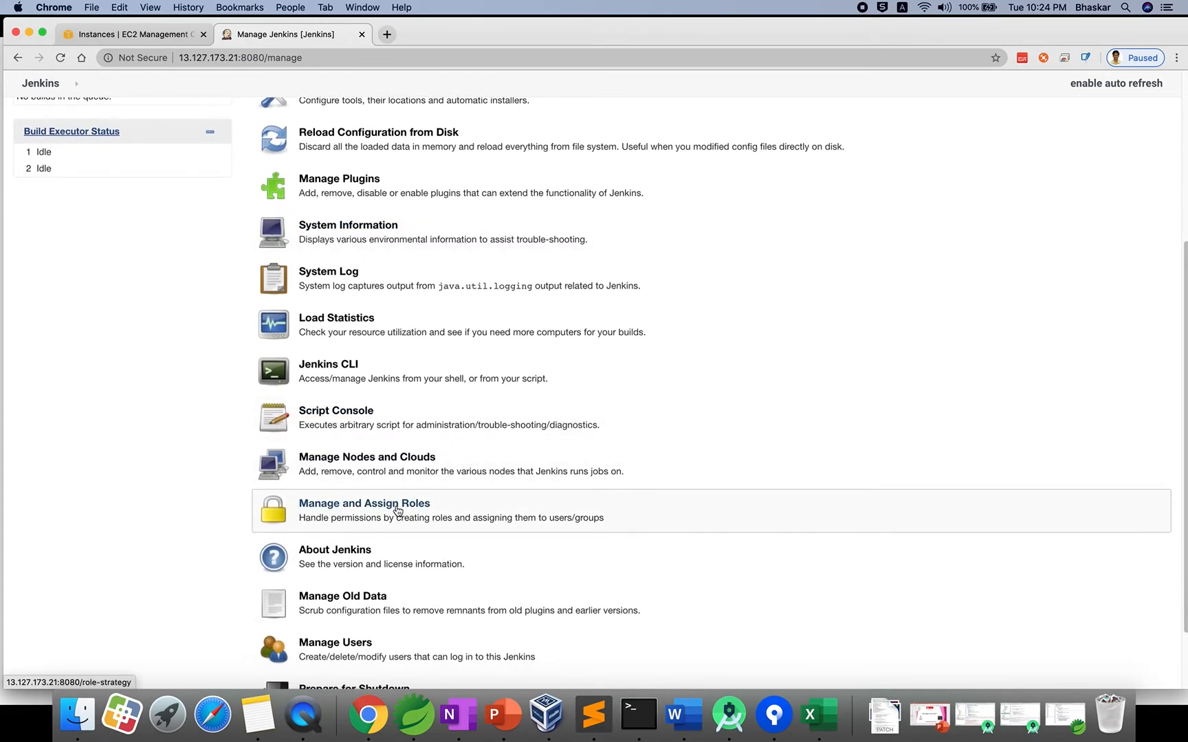
{"action": "left_click", "coordinate": [354, 516]}
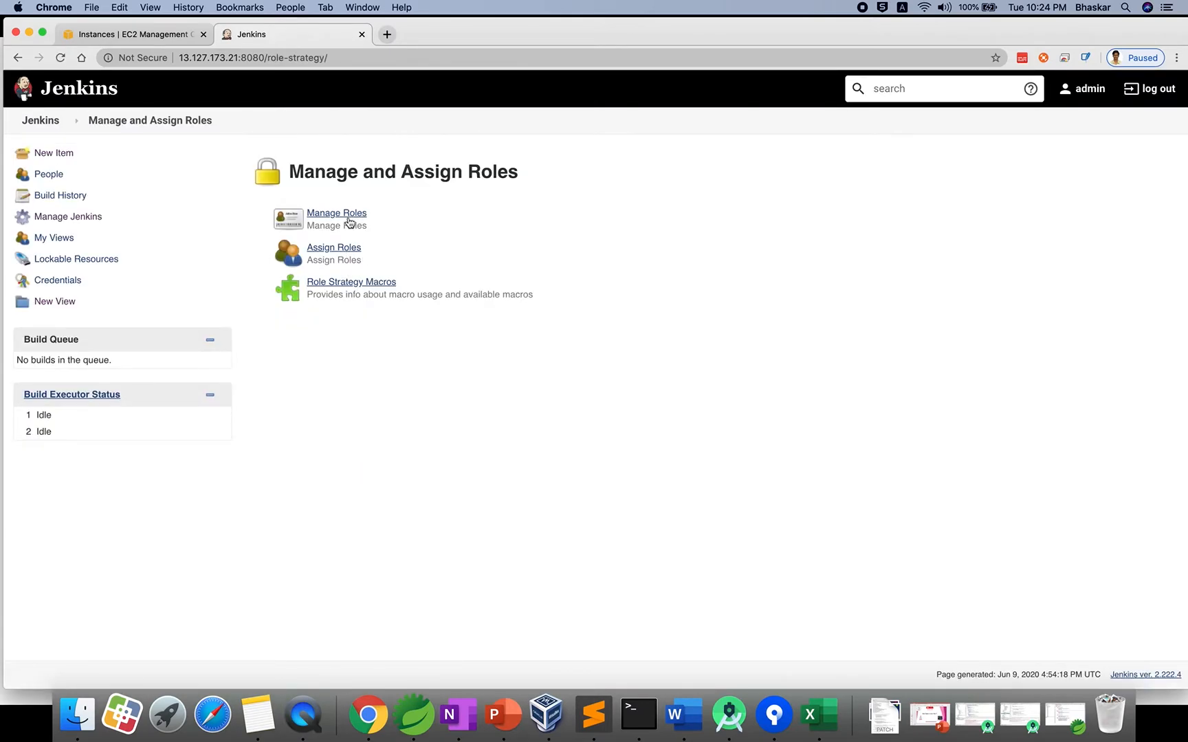
In Manage Roles, add an item role named developer with pattern dev.*.
{"action": "left_click", "coordinate": [350, 214]}
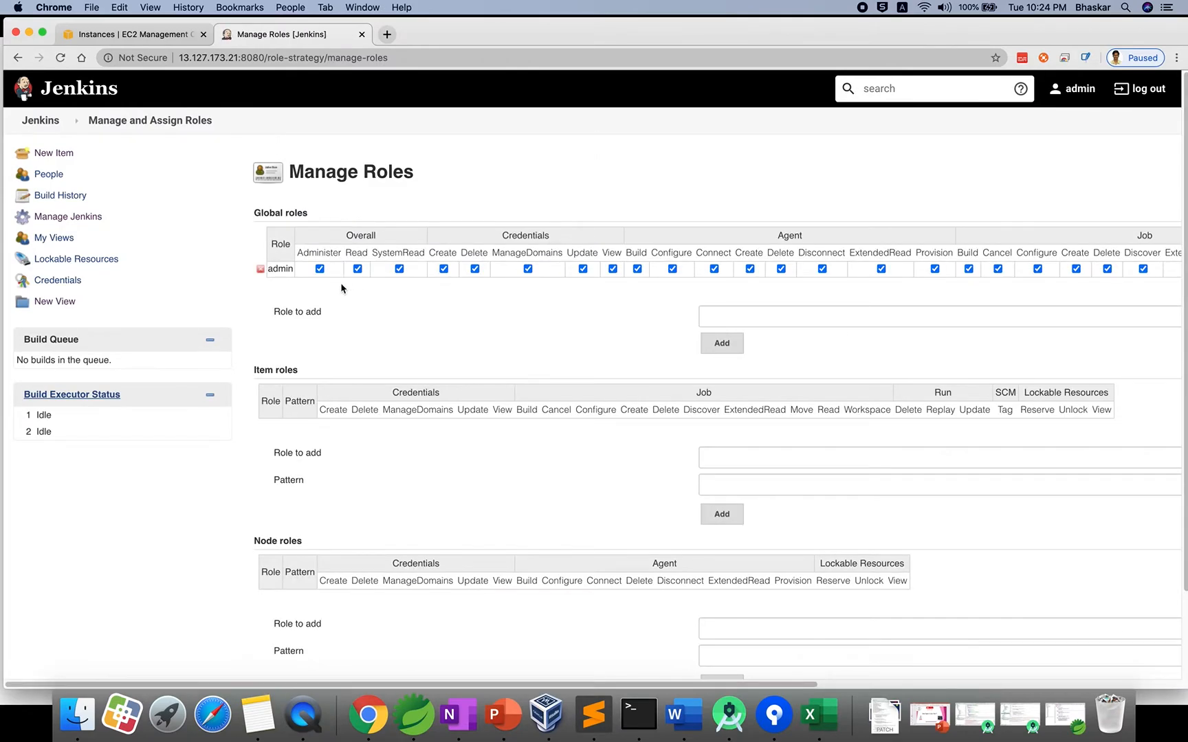
{"action": "scroll", "coordinate": [374, 292], "scroll_direction": "right", "scroll_amount": 5}
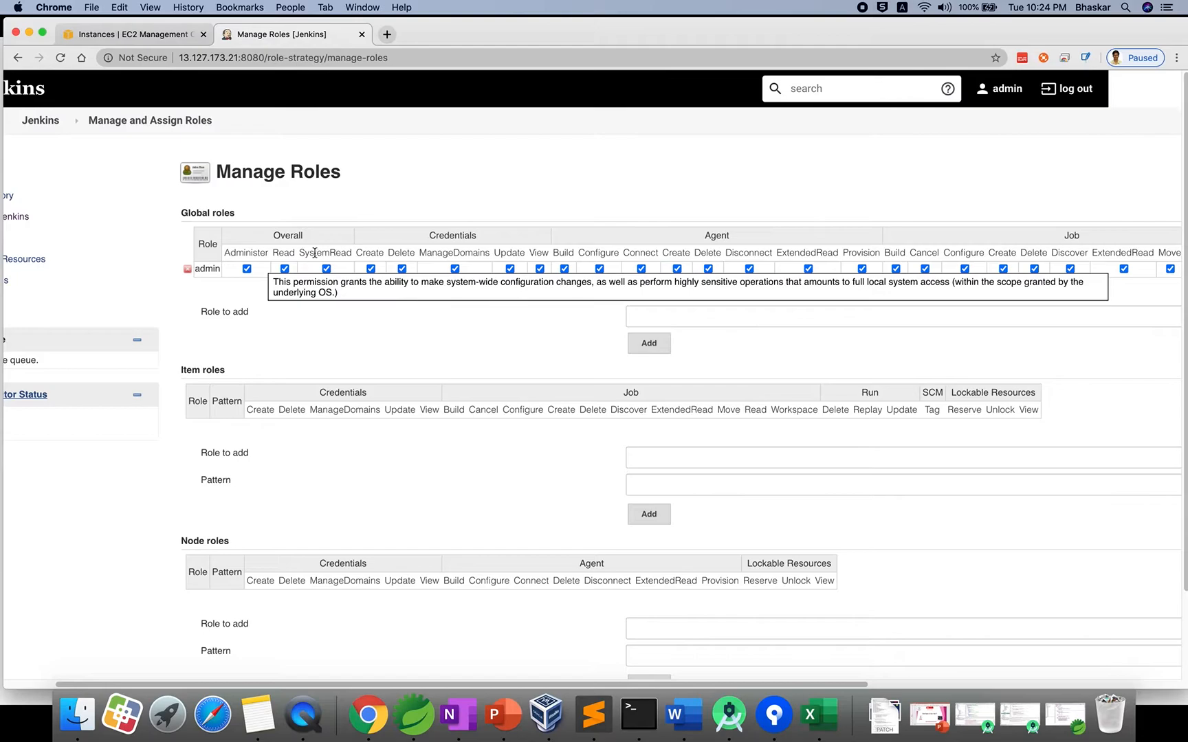
{"action": "scroll", "coordinate": [776, 287], "scroll_direction": "right", "scroll_amount": 10}
{"action": "scroll", "coordinate": [774, 284], "scroll_direction": "right", "scroll_amount": 20}
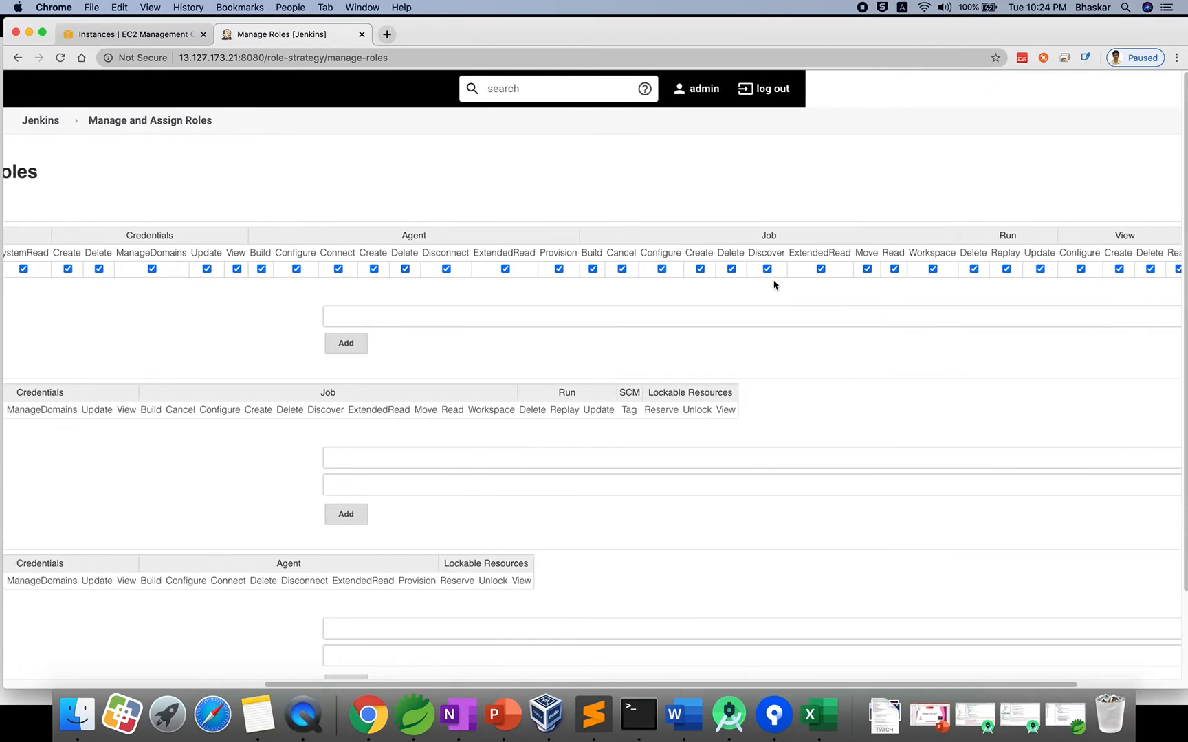
{"action": "scroll", "coordinate": [770, 280], "scroll_direction": "left", "scroll_amount": 10}
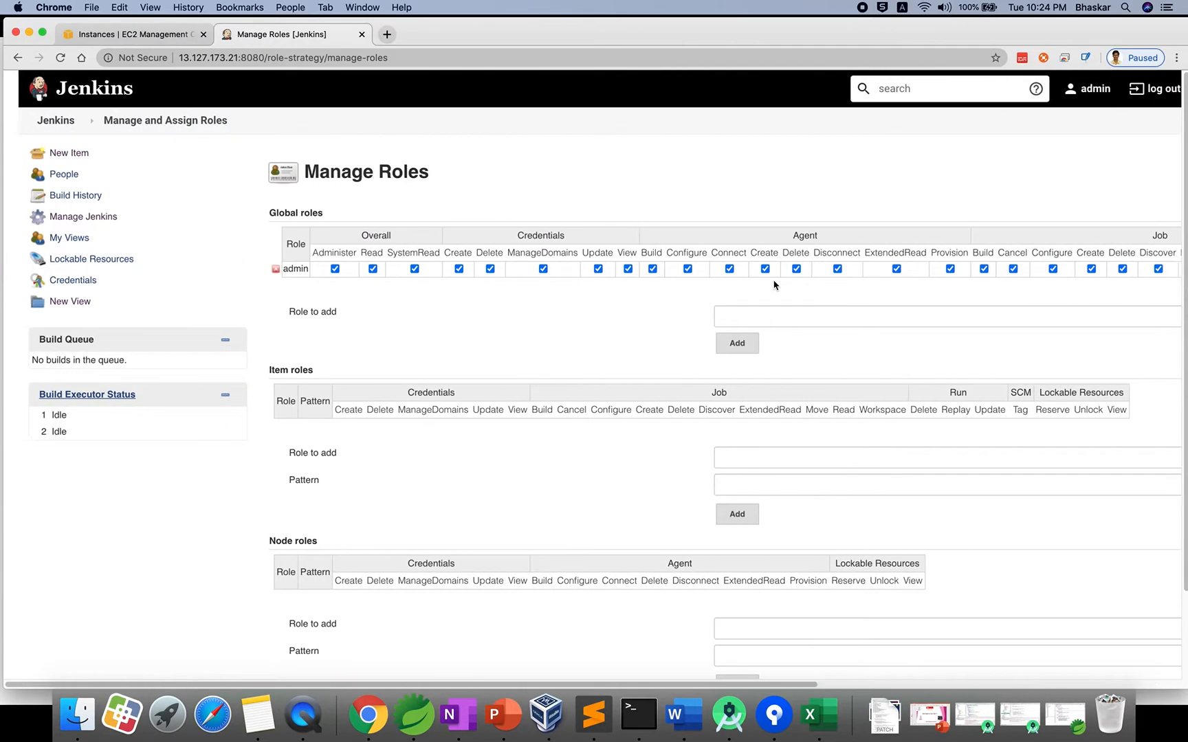
{"action": "scroll", "coordinate": [567, 363], "scroll_direction": "down", "scroll_amount": 3}
{"action": "left_click", "coordinate": [770, 365]}
{"action": "type", "text": "d"}
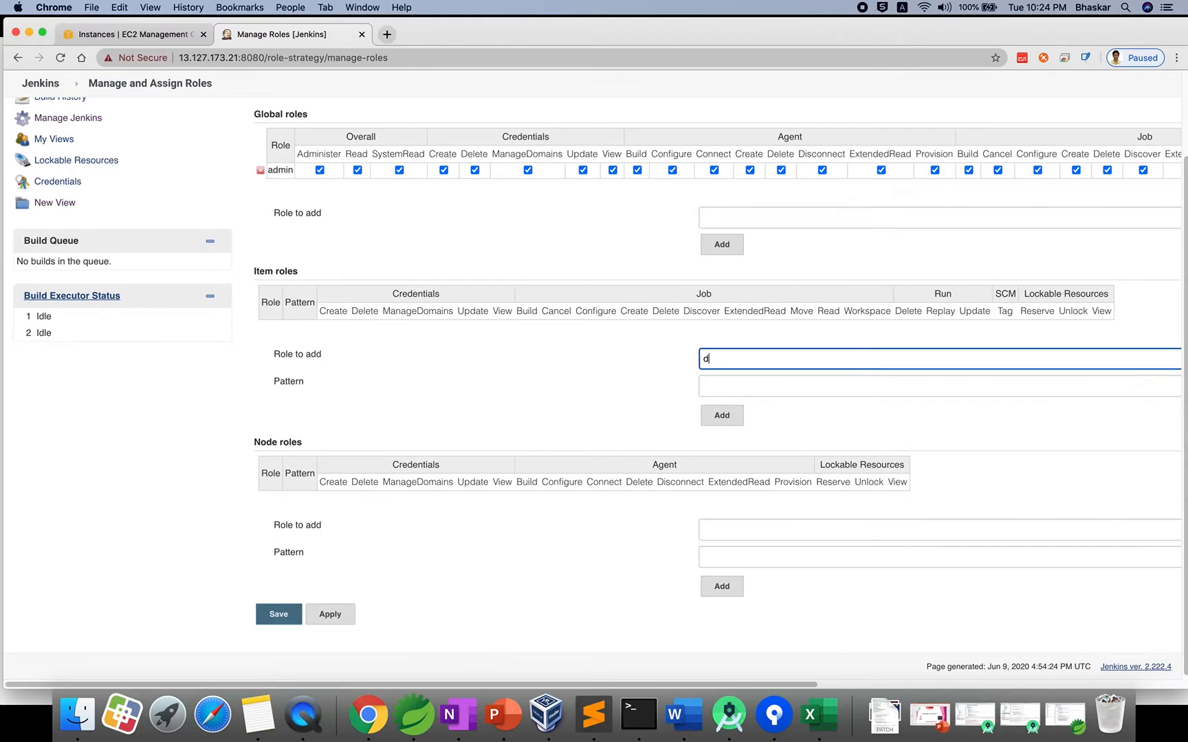
{"action": "type", "text": "eveloper"}
{"action": "left_click", "coordinate": [764, 390]}
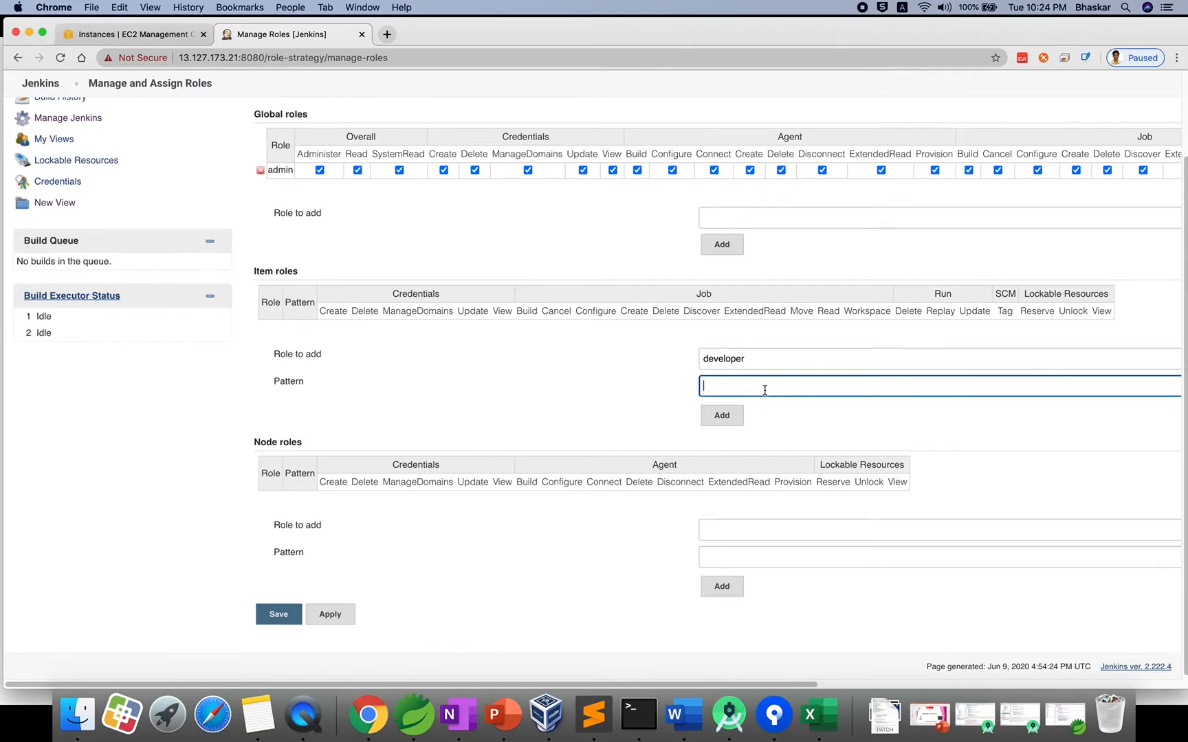
{"action": "type", "text": "dev."}
{"action": "type", "text": "*"}
{"action": "left_click", "coordinate": [720, 415]}
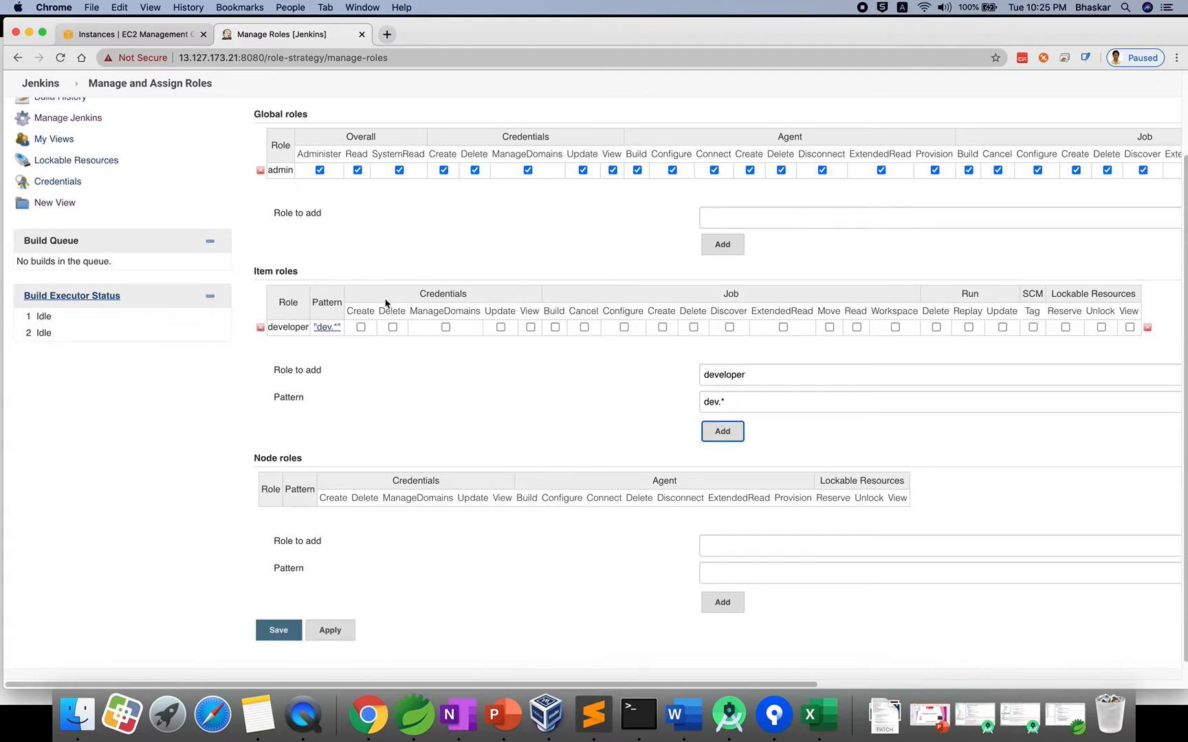
Grant developer all Credentials permissions plus Job Build, Cancel, Configure, Create and Discover.
{"action": "left_click", "coordinate": [360, 328]}
{"action": "left_click", "coordinate": [393, 327]}
{"action": "left_click", "coordinate": [446, 327]}
{"action": "left_click", "coordinate": [500, 328]}
{"action": "left_click", "coordinate": [530, 327]}
{"action": "left_click", "coordinate": [555, 327]}
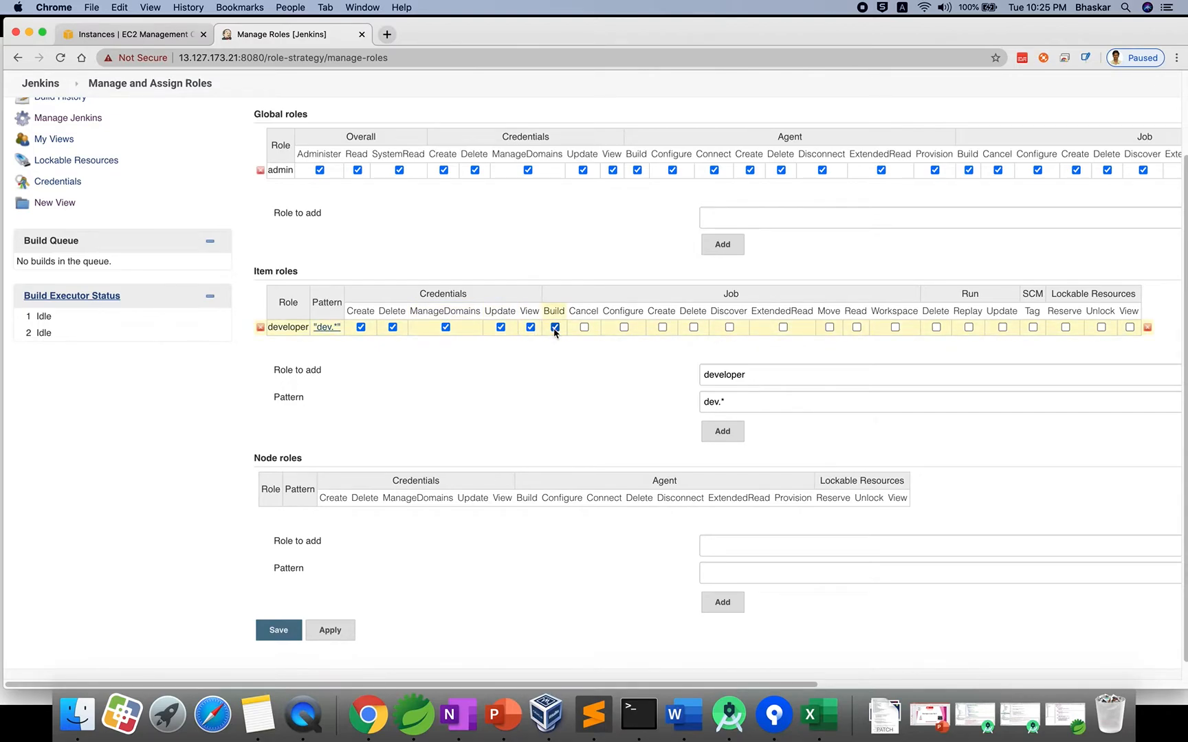
{"action": "left_click", "coordinate": [585, 328]}
{"action": "left_click", "coordinate": [624, 327]}
{"action": "left_click", "coordinate": [662, 327]}
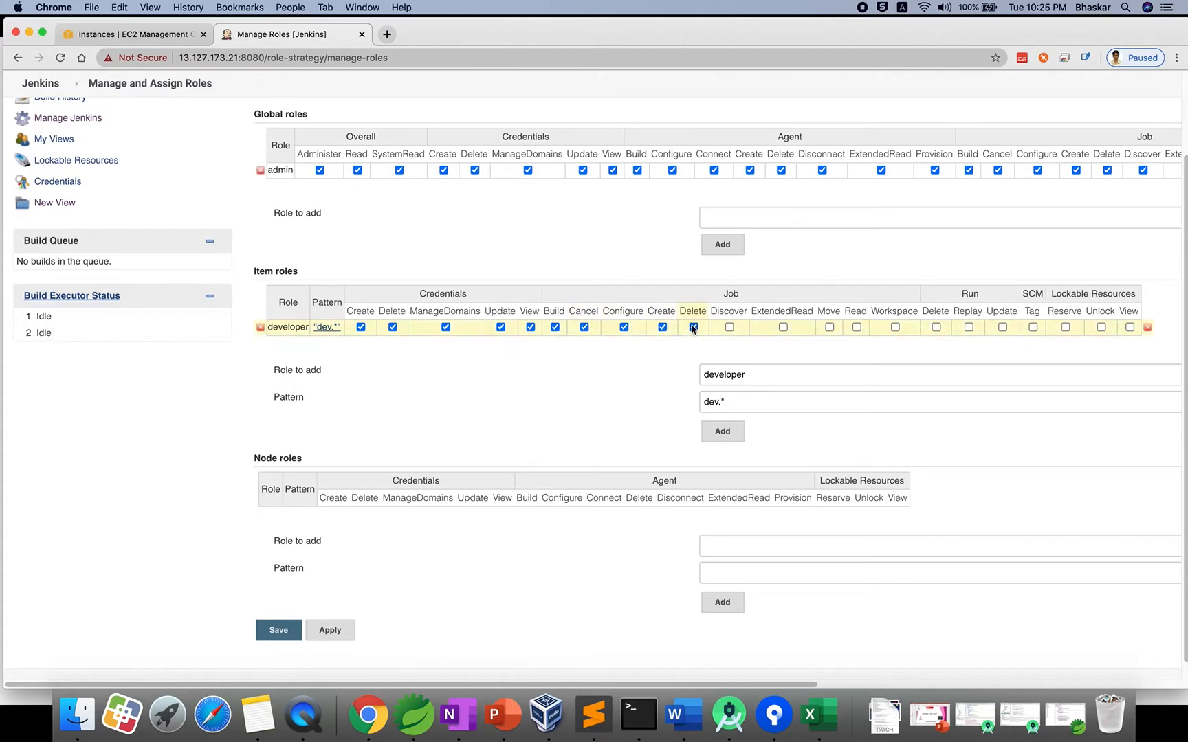
{"action": "left_click", "coordinate": [729, 327]}
Grant developer Job ExtendedRead, Read, Workspace, Run Delete, Replay, and Lockable Resources Reserve and Unlock.
{"action": "scroll", "coordinate": [728, 325], "scroll_direction": "right", "scroll_amount": 3}
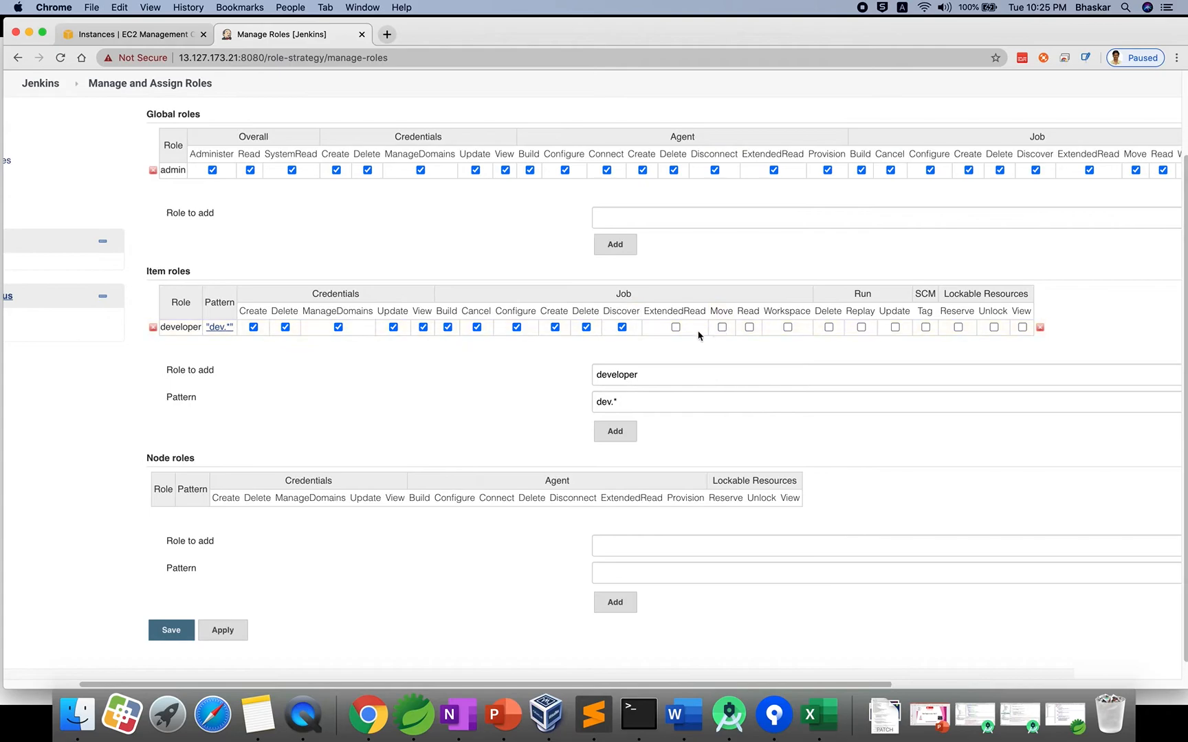
{"action": "left_click", "coordinate": [676, 328]}
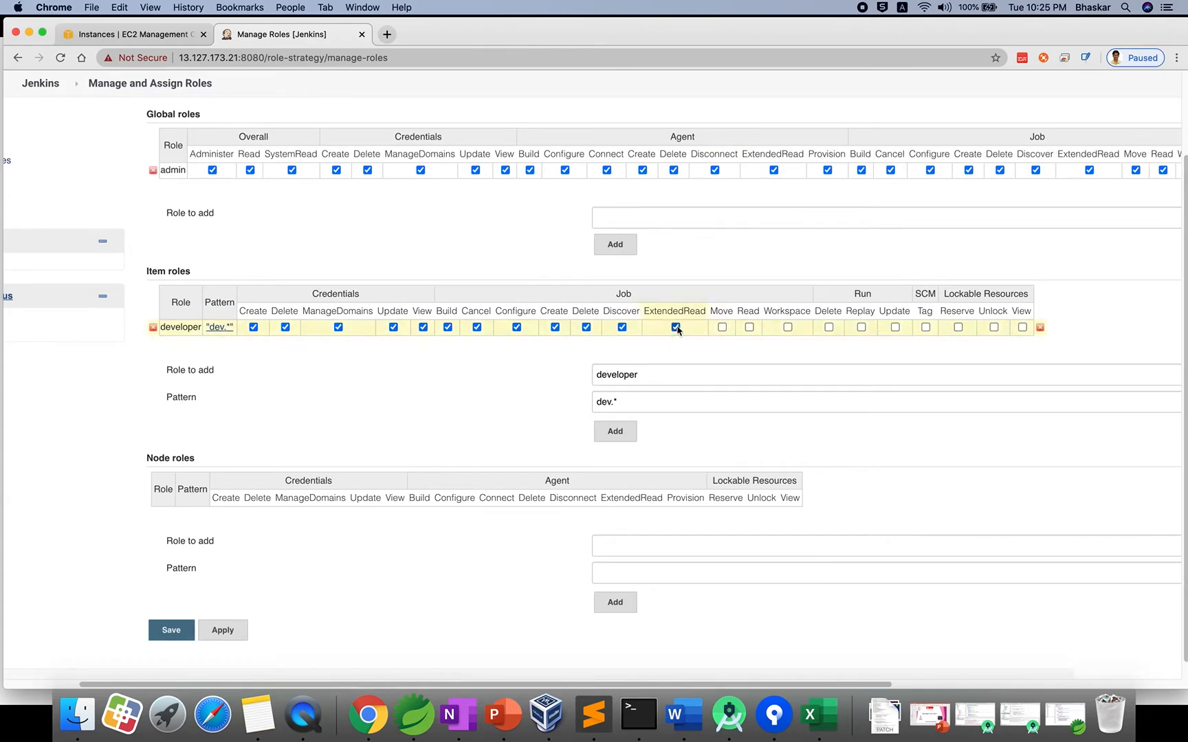
{"action": "left_click", "coordinate": [749, 327]}
{"action": "left_click", "coordinate": [788, 327]}
{"action": "left_click", "coordinate": [829, 327]}
{"action": "left_click", "coordinate": [861, 327]}
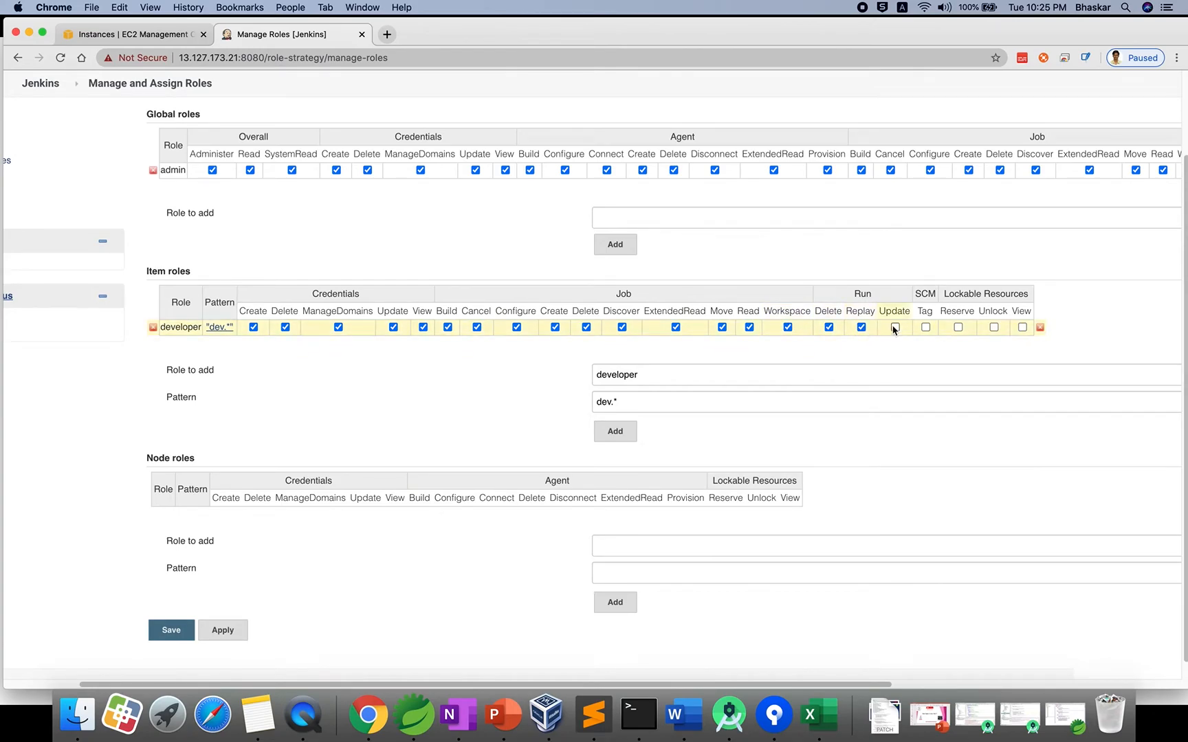
{"action": "left_click", "coordinate": [957, 327]}
{"action": "left_click", "coordinate": [994, 327]}
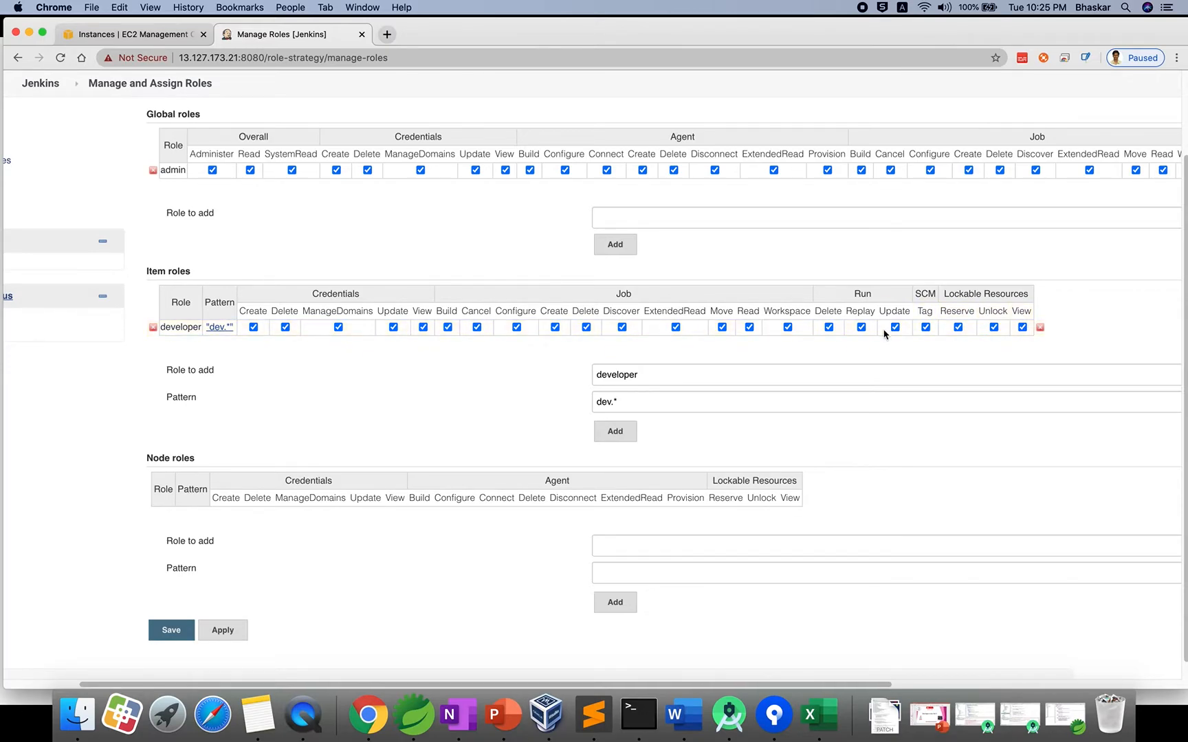
{"action": "scroll", "coordinate": [677, 342], "scroll_direction": "left", "scroll_amount": 3}
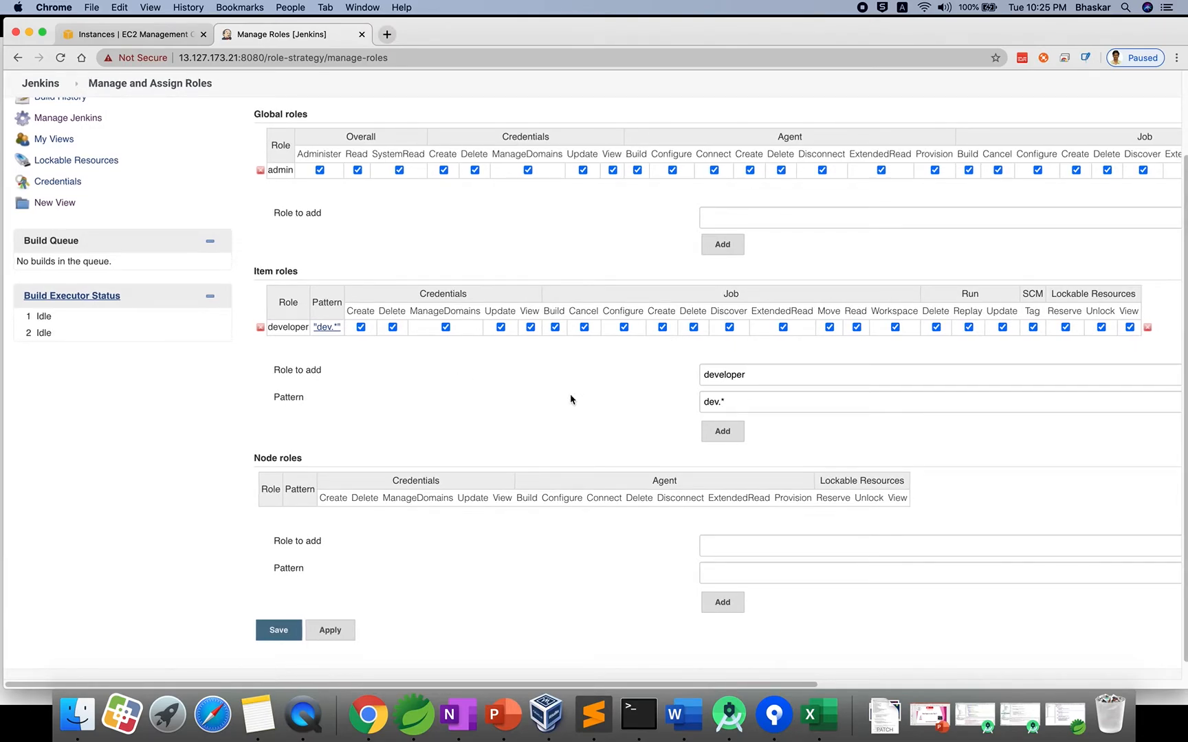
Add a second item role named testrole with pattern test.*.
{"action": "left_click", "coordinate": [727, 372]}
{"action": "double_click", "coordinate": [727, 372]}
{"action": "type", "text": "testt"}
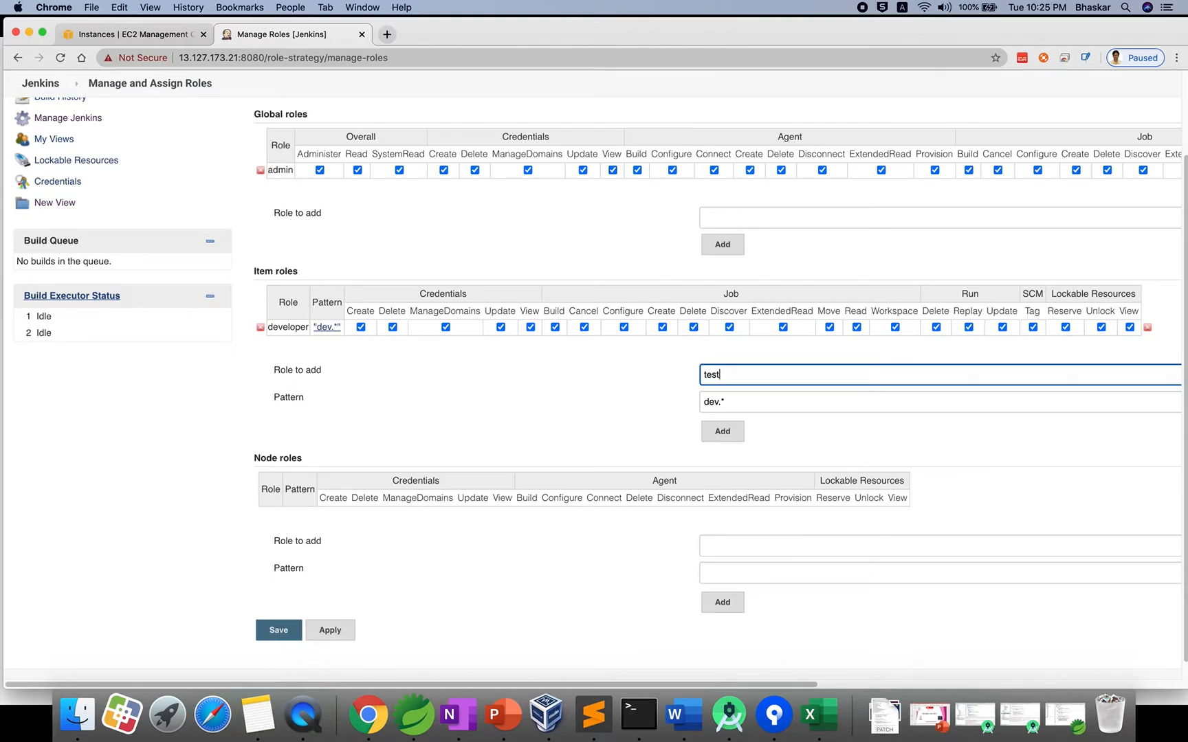
{"action": "type", "text": "ererer"}
{"action": "key", "text": "BackSpace"}
{"action": "type", "text": "role"}
{"action": "double_click", "coordinate": [708, 398]}
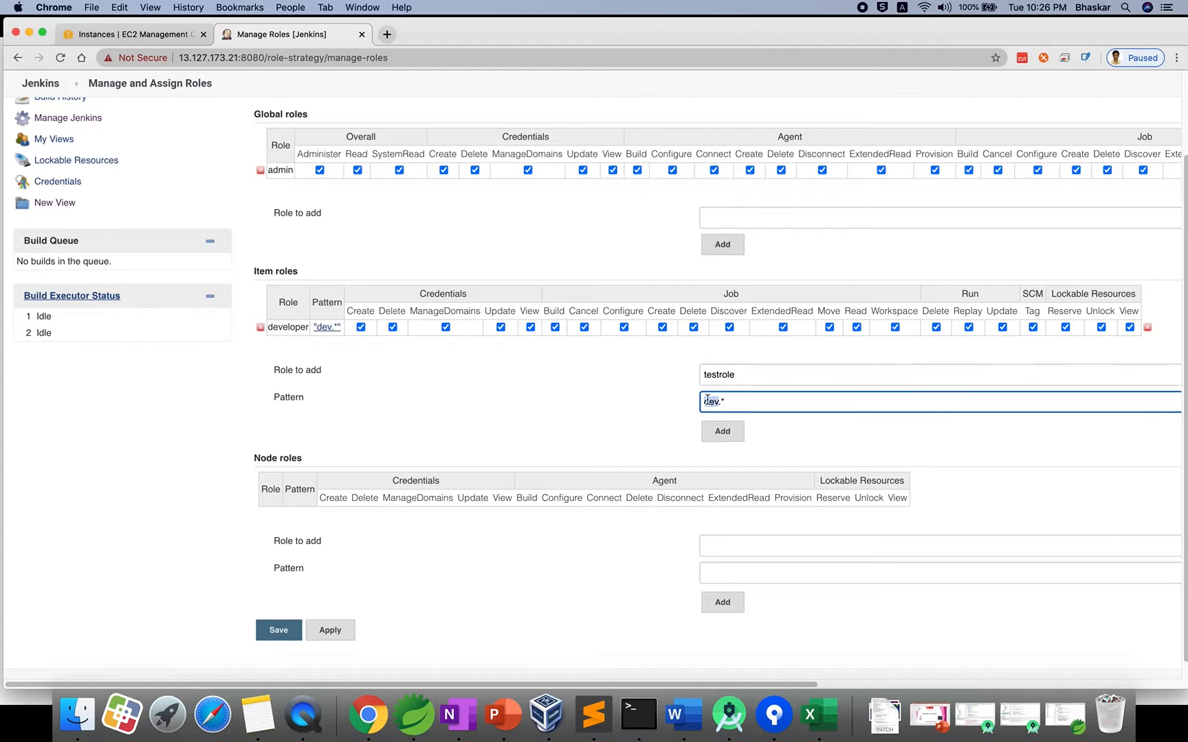
{"action": "type", "text": "test"}
{"action": "left_click", "coordinate": [722, 433]}
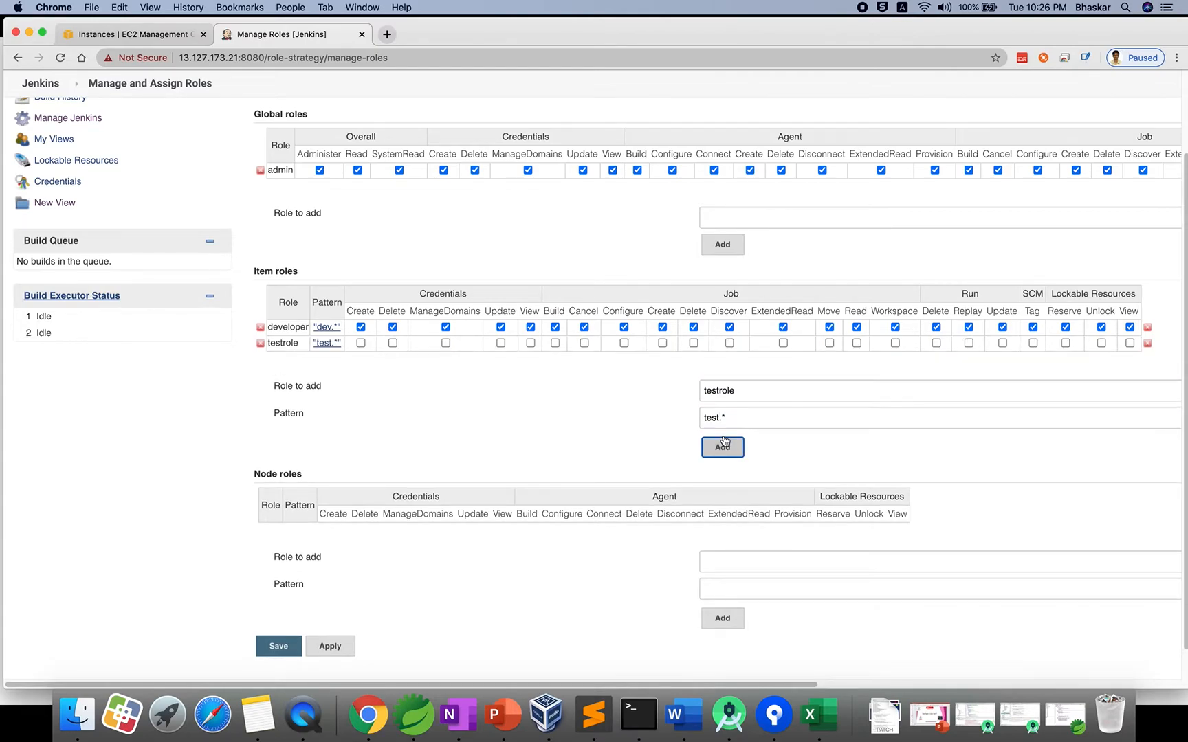
Grant testrole all Credentials permissions plus Job Build, Cancel, Configure and Create.
{"action": "left_click", "coordinate": [361, 343]}
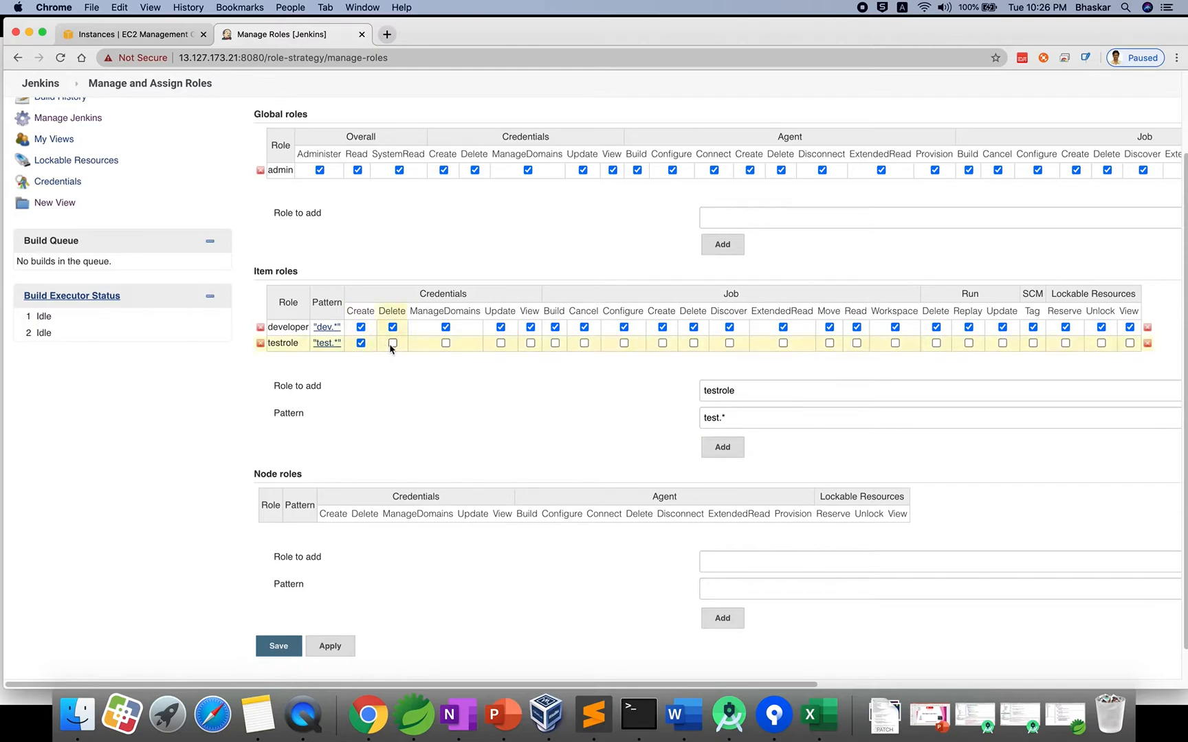
{"action": "left_click", "coordinate": [392, 343]}
{"action": "left_click", "coordinate": [446, 343]}
{"action": "left_click", "coordinate": [501, 343]}
{"action": "left_click", "coordinate": [530, 343]}
{"action": "left_click", "coordinate": [555, 344]}
{"action": "left_click", "coordinate": [584, 343]}
{"action": "left_click", "coordinate": [624, 343]}
{"action": "left_click", "coordinate": [663, 343]}
Grant testrole Job Delete, Discover, ExtendedRead, Move, Read, Workspace, SCM Tag and all Lockable Resources permissions.
{"action": "left_click", "coordinate": [693, 343]}
{"action": "left_click", "coordinate": [730, 343]}
{"action": "left_click", "coordinate": [783, 343]}
{"action": "left_click", "coordinate": [830, 343]}
{"action": "left_click", "coordinate": [857, 343]}
{"action": "left_click", "coordinate": [895, 343]}
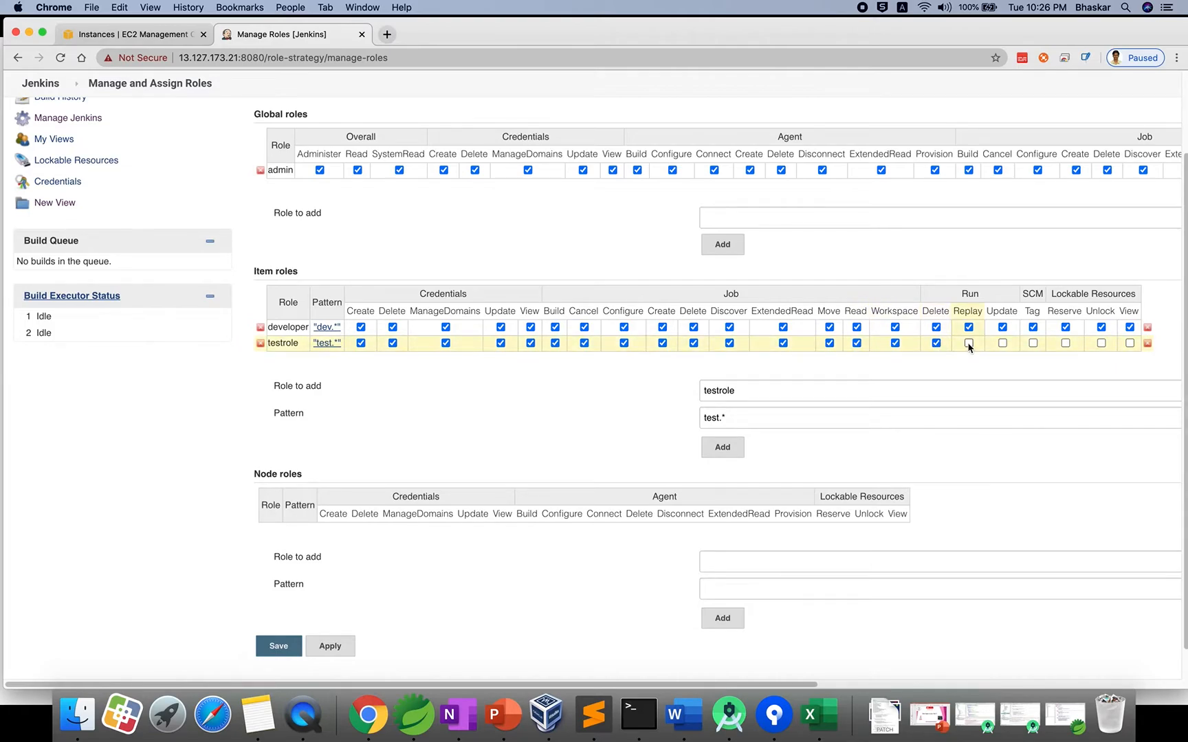
{"action": "left_click", "coordinate": [1032, 343]}
{"action": "left_click", "coordinate": [1065, 343]}
{"action": "left_click", "coordinate": [1101, 343]}
{"action": "left_click", "coordinate": [1130, 344]}
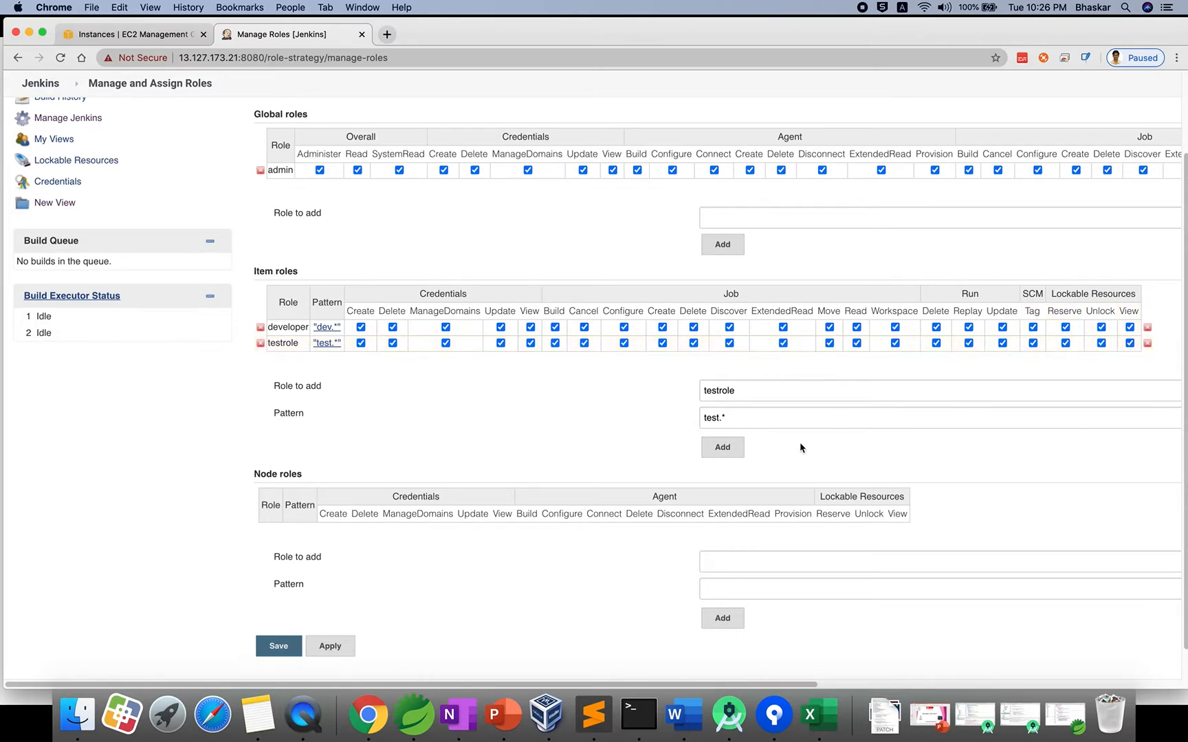
Add a global role named employee.
{"action": "scroll", "coordinate": [547, 408], "scroll_direction": "up", "scroll_amount": 3}
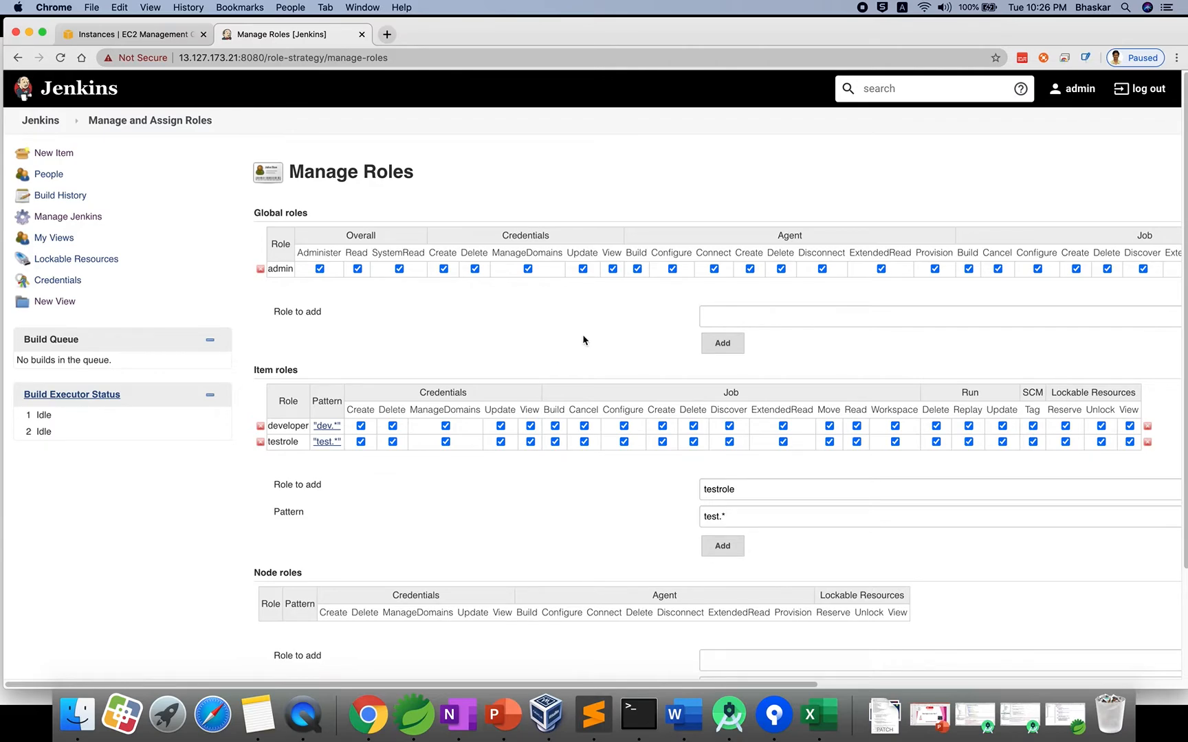
{"action": "left_click", "coordinate": [734, 319]}
{"action": "type", "text": "e"}
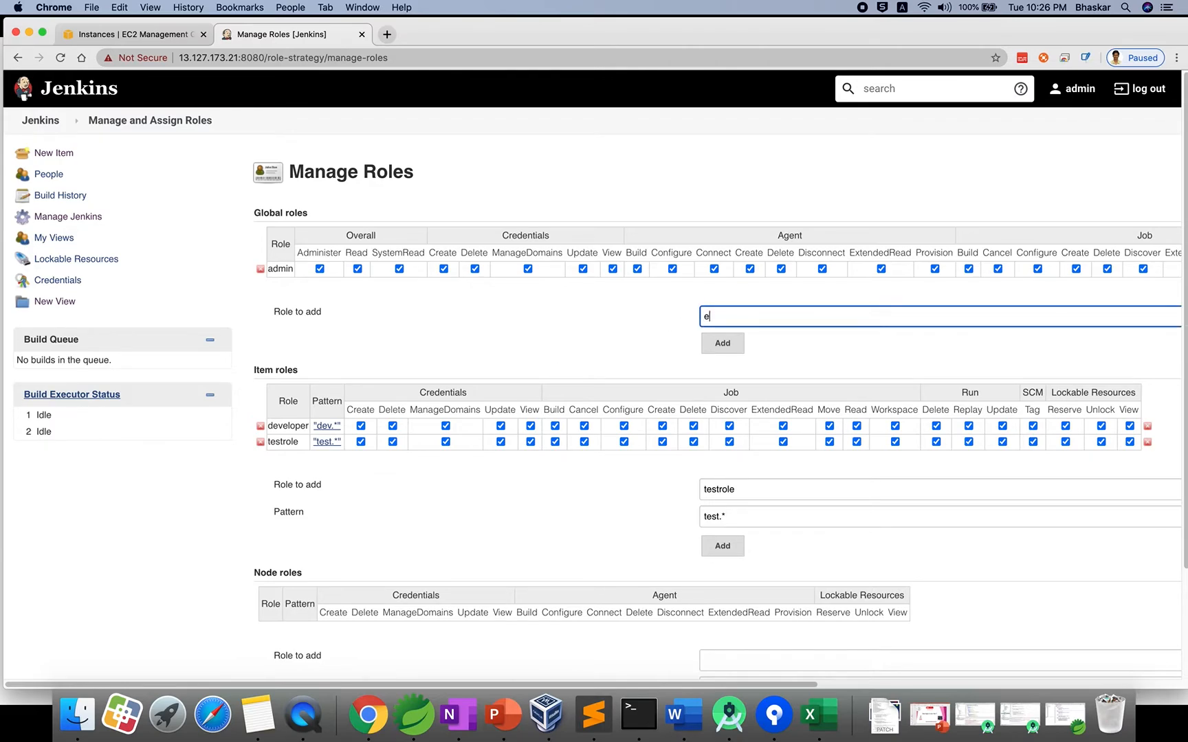
{"action": "type", "text": "mployee"}
{"action": "left_click", "coordinate": [722, 344]}
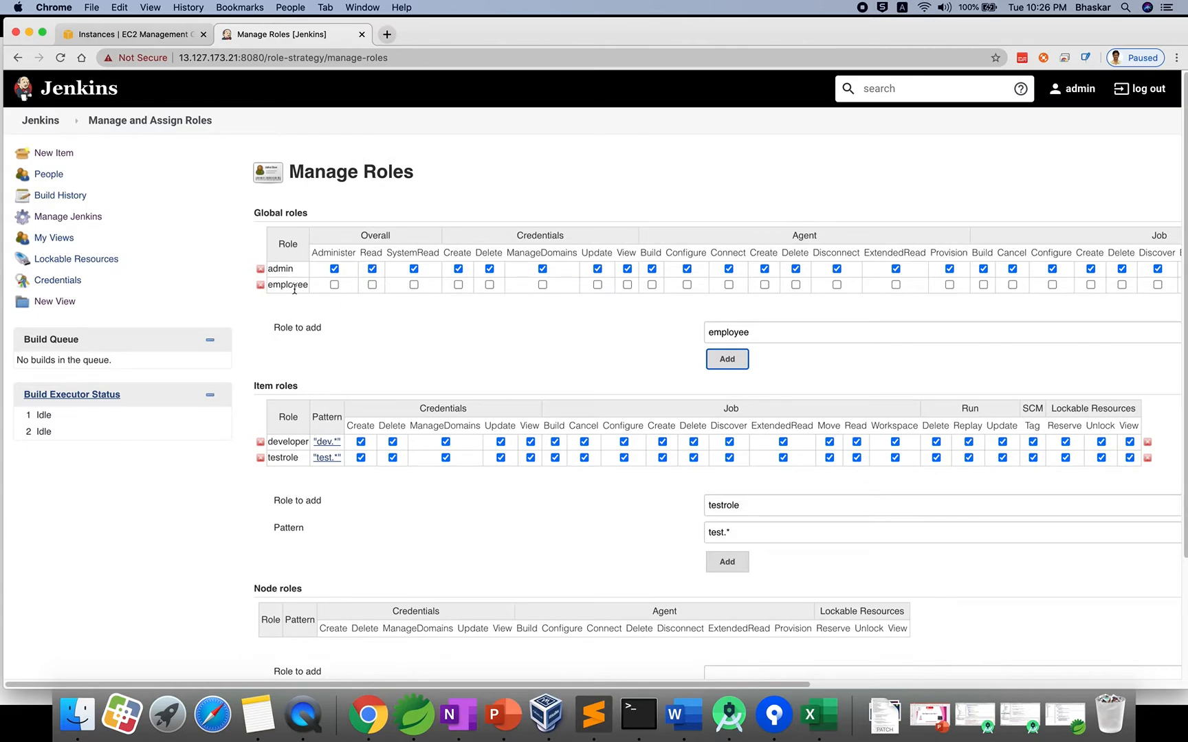
Grant employee Overall Read, SystemRead and several Job permissions including Build, Cancel and Discover.
{"action": "left_click", "coordinate": [372, 285]}
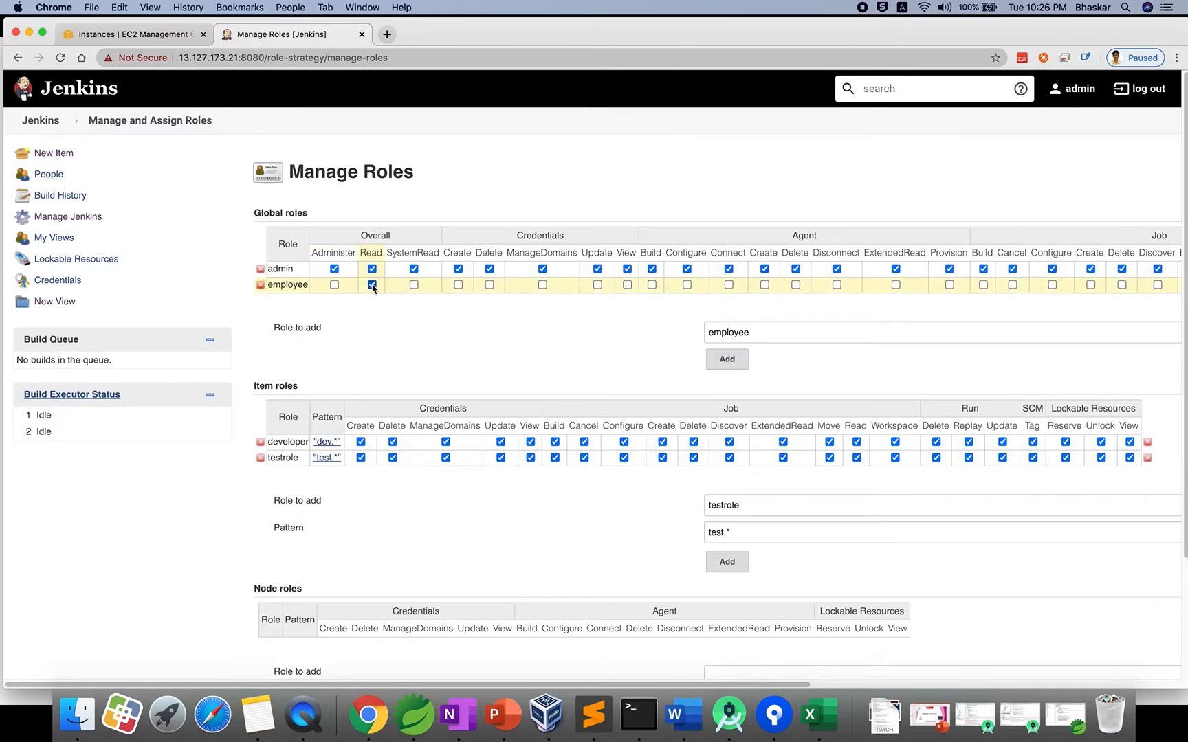
{"action": "left_click", "coordinate": [414, 285]}
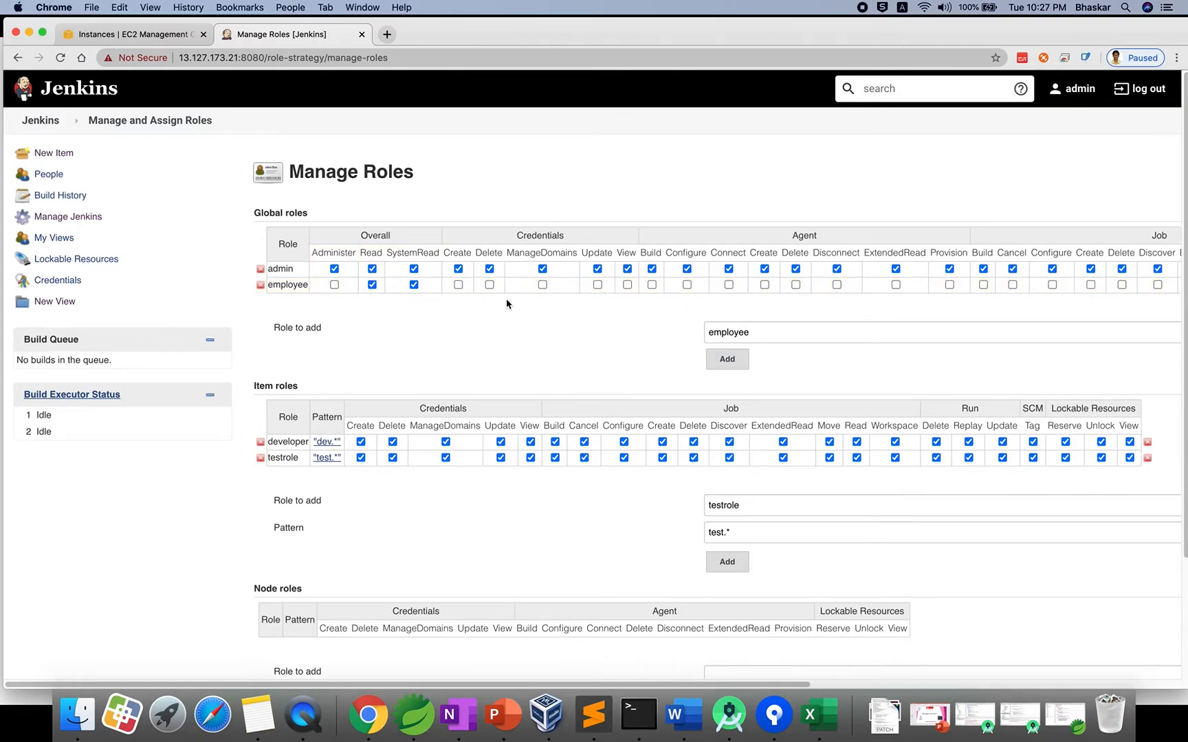
{"action": "scroll", "coordinate": [506, 302], "scroll_direction": "right", "scroll_amount": 5}
{"action": "scroll", "coordinate": [507, 301], "scroll_direction": "right", "scroll_amount": 1}
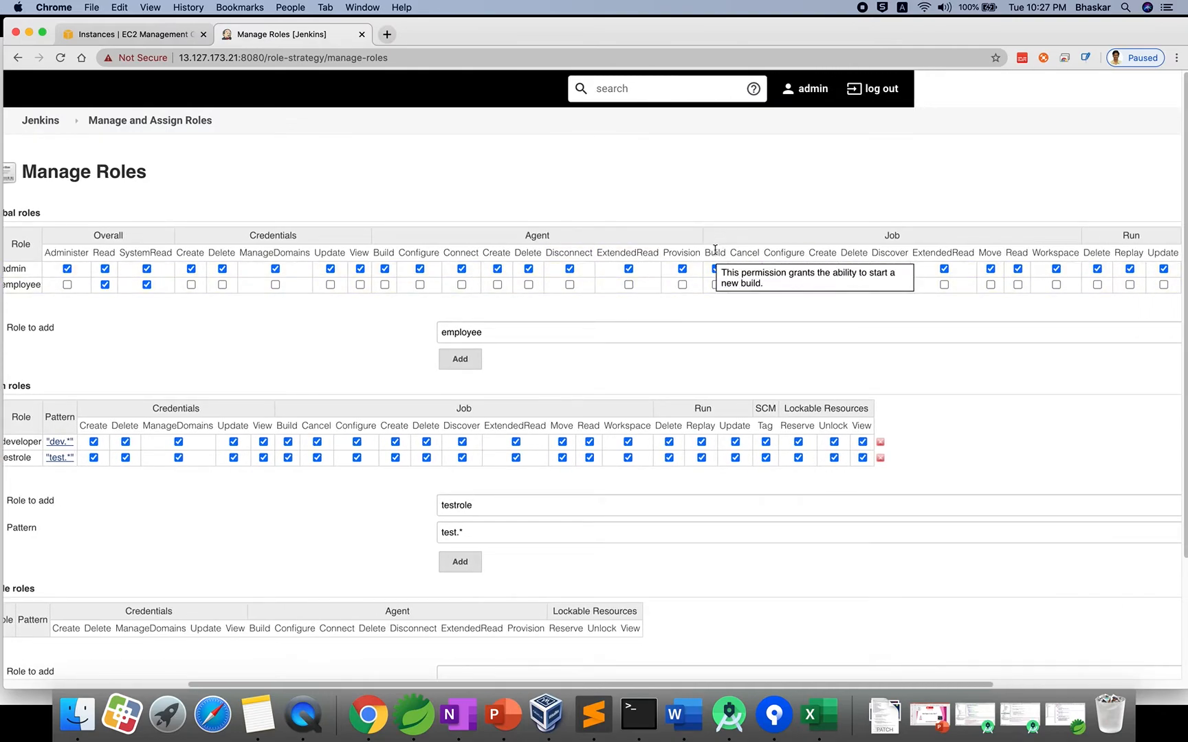
{"action": "left_click", "coordinate": [715, 284]}
{"action": "left_click", "coordinate": [745, 285]}
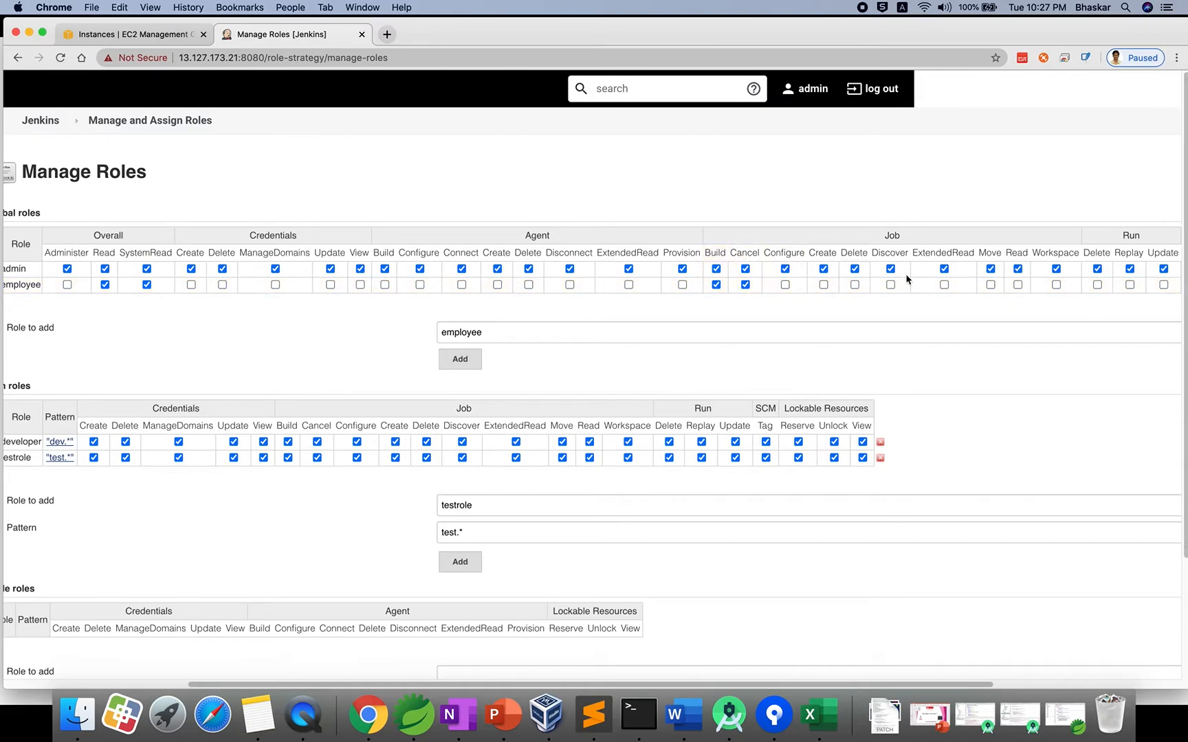
{"action": "scroll", "coordinate": [949, 285], "scroll_direction": "right", "scroll_amount": 1}
{"action": "scroll", "coordinate": [949, 285], "scroll_direction": "right", "scroll_amount": 1}
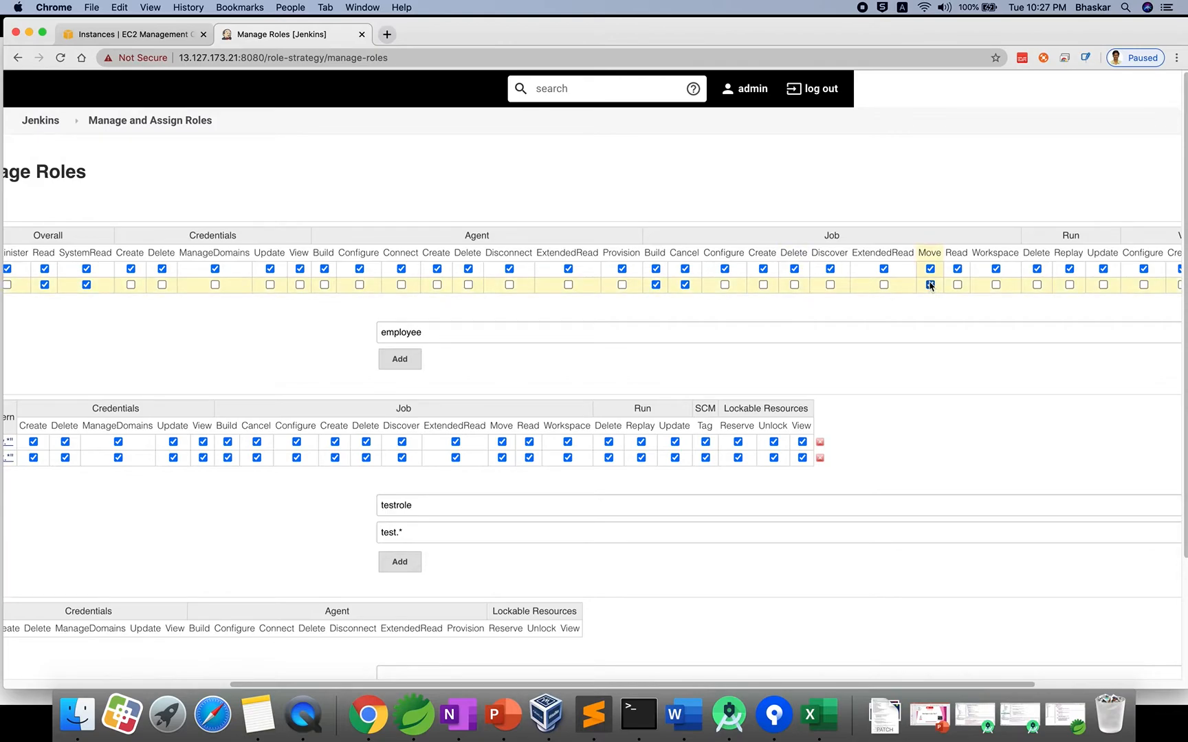
{"action": "left_click", "coordinate": [763, 284]}
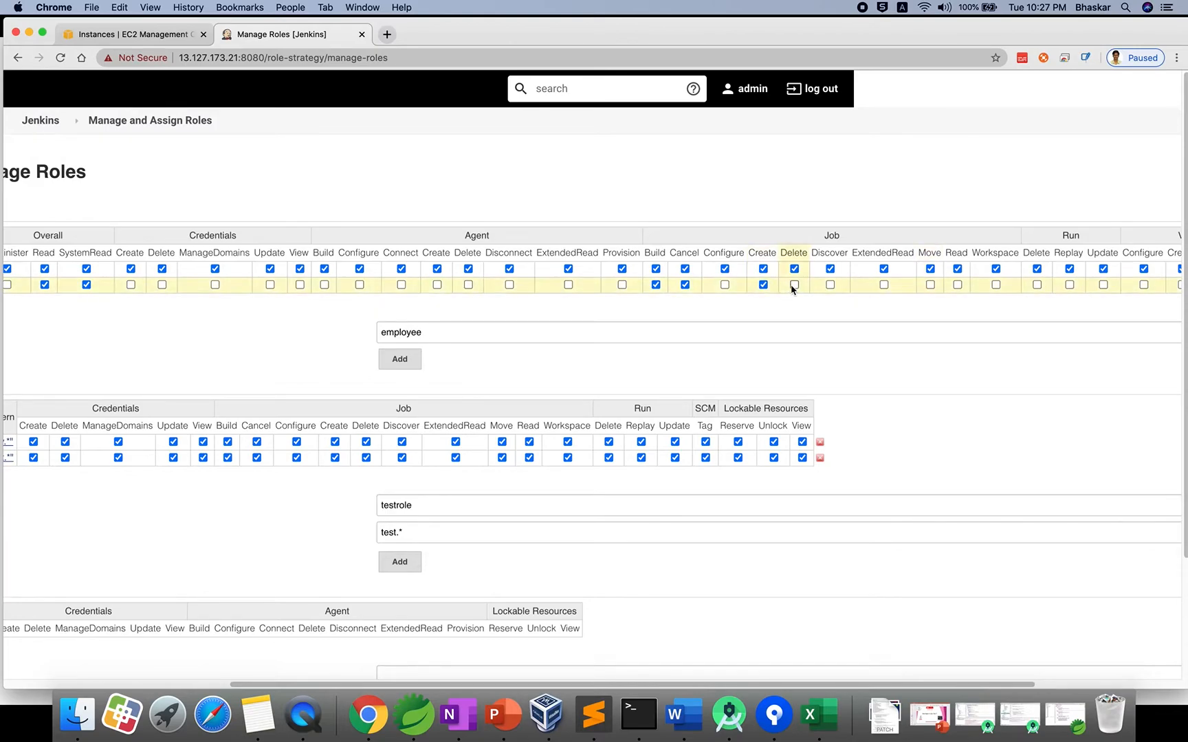
{"action": "left_click", "coordinate": [830, 285]}
{"action": "scroll", "coordinate": [893, 308], "scroll_direction": "right", "scroll_amount": 5}
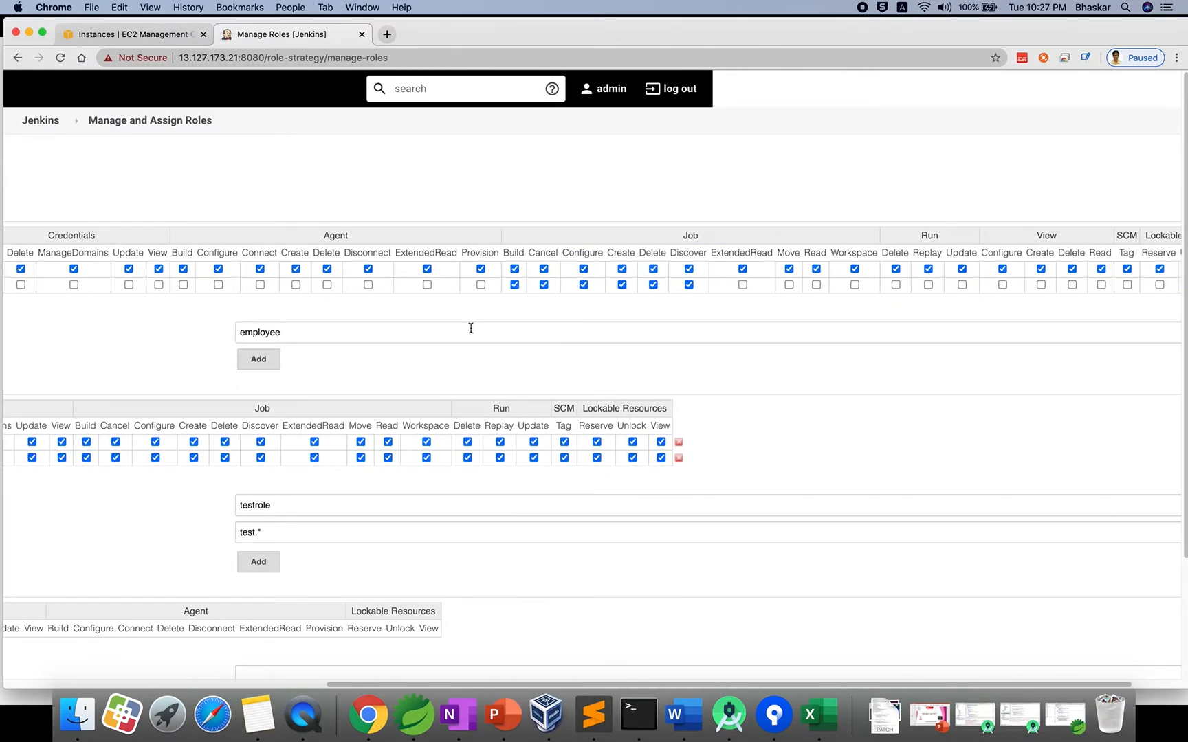
{"action": "scroll", "coordinate": [470, 328], "scroll_direction": "right", "scroll_amount": 2}
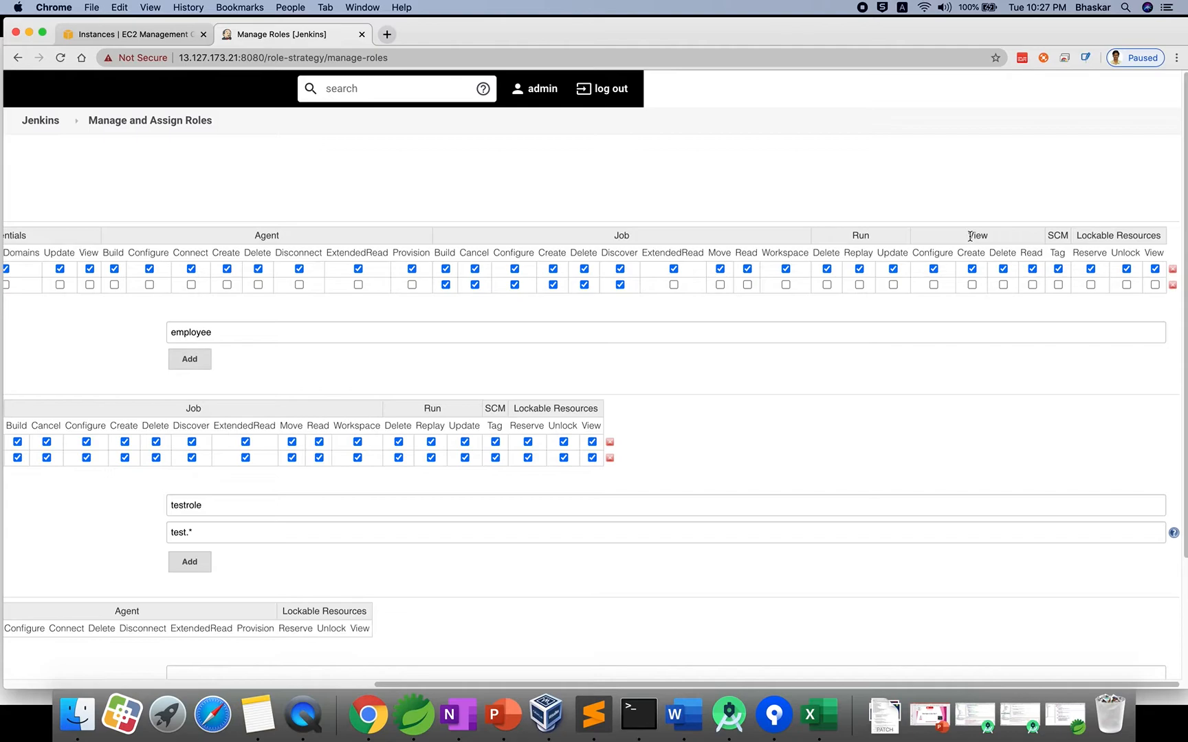
Remove Job Build, Cancel, Configure, Create, Delete and Discover from the employee role.
{"action": "left_click", "coordinate": [446, 285]}
{"action": "left_click", "coordinate": [475, 285]}
{"action": "left_click", "coordinate": [514, 285]}
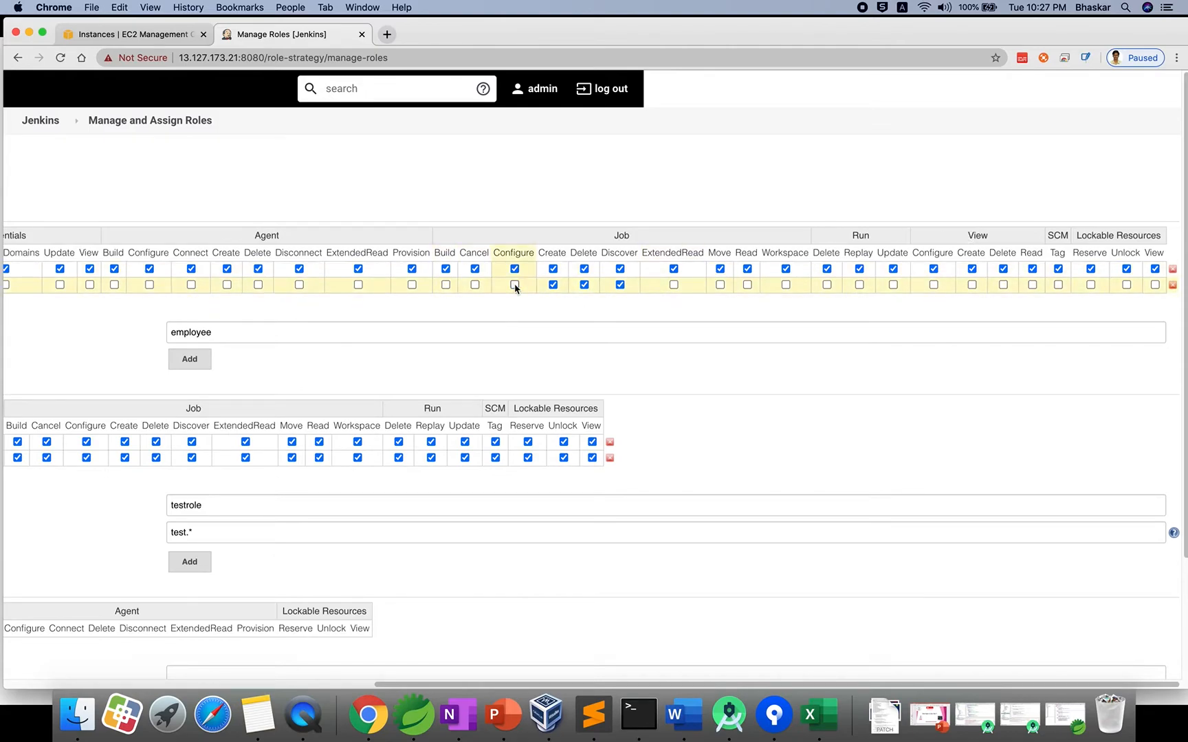
{"action": "left_click", "coordinate": [552, 285]}
{"action": "left_click", "coordinate": [585, 285]}
{"action": "left_click", "coordinate": [620, 284]}
Grant employee the View Configure, Create, Delete and Read permissions.
{"action": "left_click", "coordinate": [933, 285]}
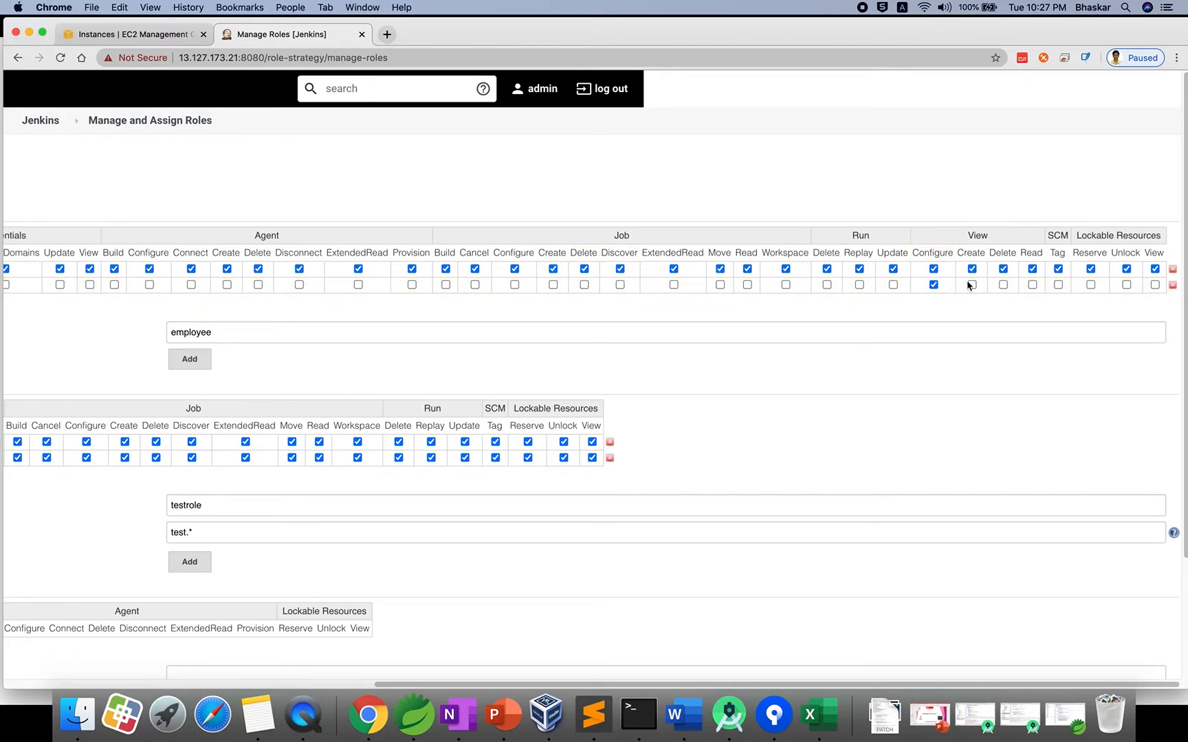
{"action": "left_click", "coordinate": [972, 285]}
{"action": "left_click", "coordinate": [1003, 284]}
{"action": "left_click", "coordinate": [1032, 284]}
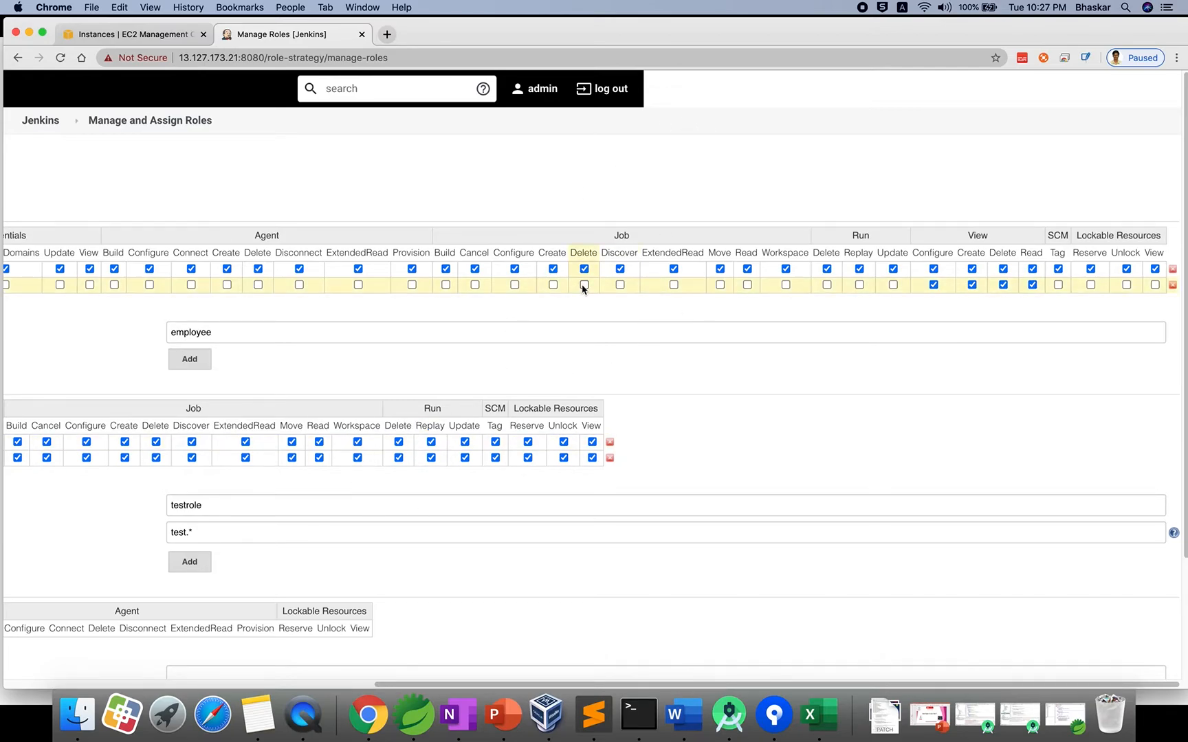
{"action": "scroll", "coordinate": [619, 286], "scroll_direction": "left", "scroll_amount": 10}
{"action": "left_click", "coordinate": [768, 338]}
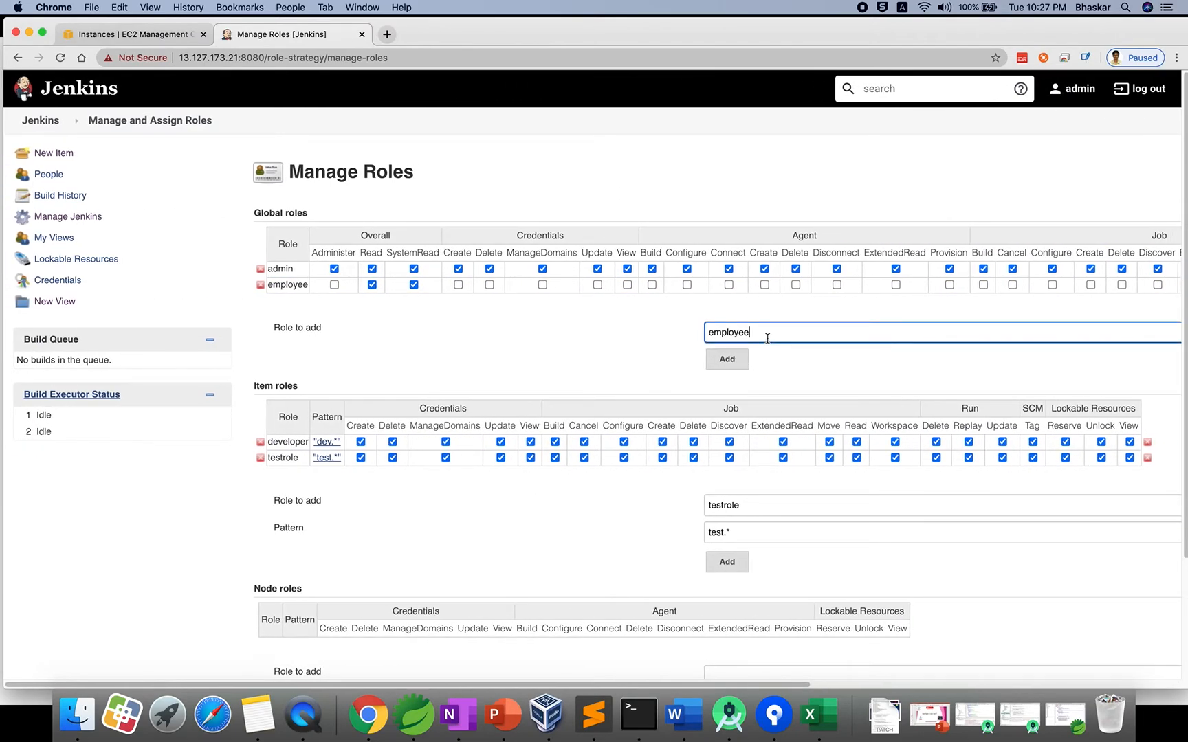
{"action": "left_click", "coordinate": [560, 365]}
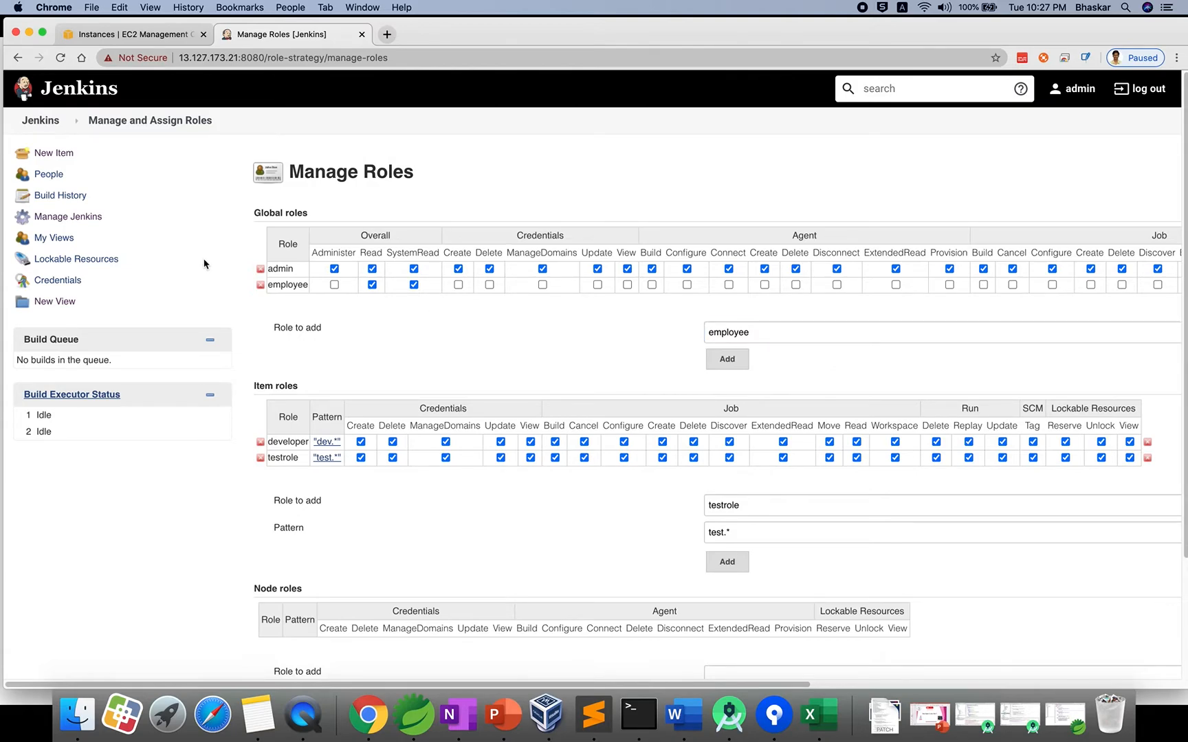
{"action": "scroll", "coordinate": [296, 294], "scroll_direction": "down", "scroll_amount": 3}
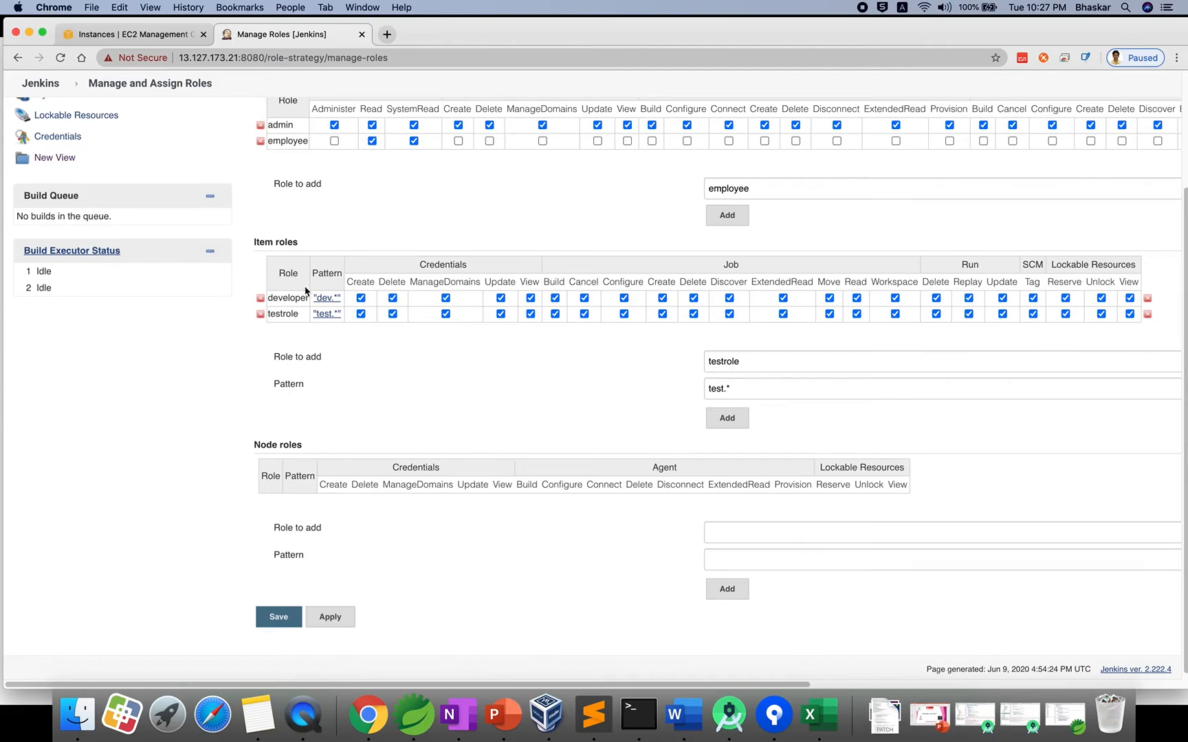
{"action": "scroll", "coordinate": [311, 165], "scroll_direction": "up", "scroll_amount": 1}
{"action": "scroll", "coordinate": [303, 344], "scroll_direction": "down", "scroll_amount": 1}
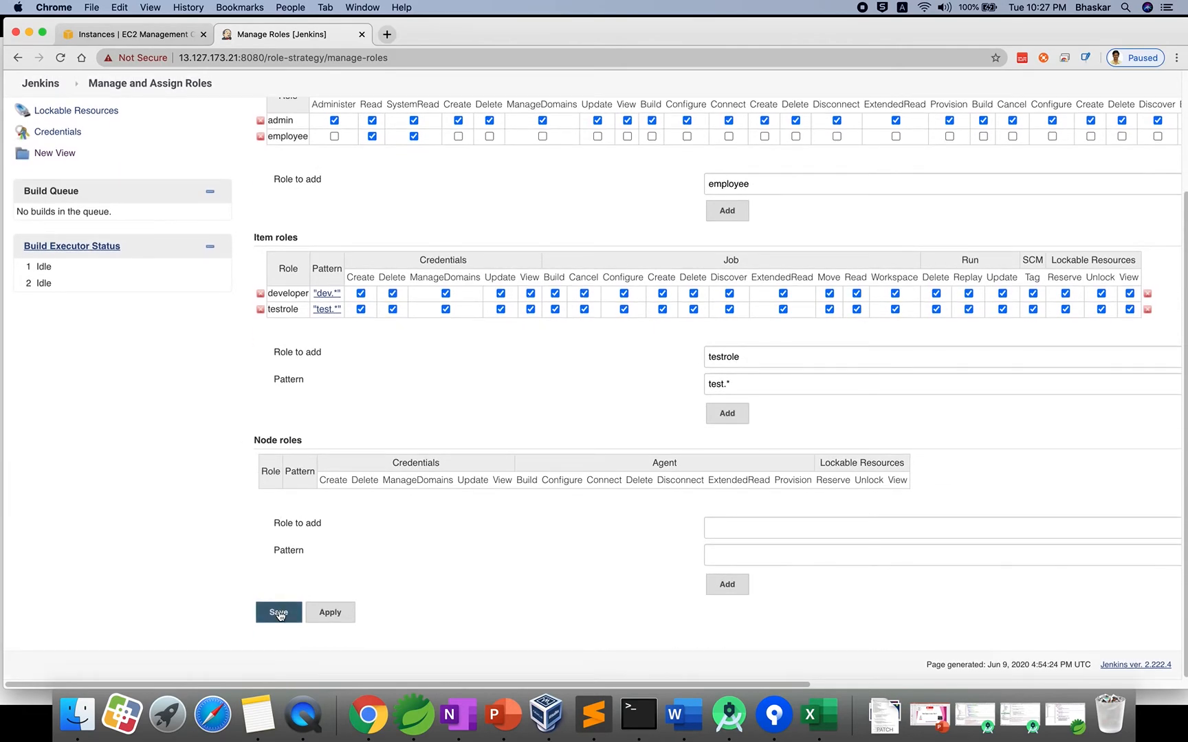
Save the role definitions, reopen Manage Roles to review the employee permissions, and save again.
{"action": "left_click", "coordinate": [278, 613]}
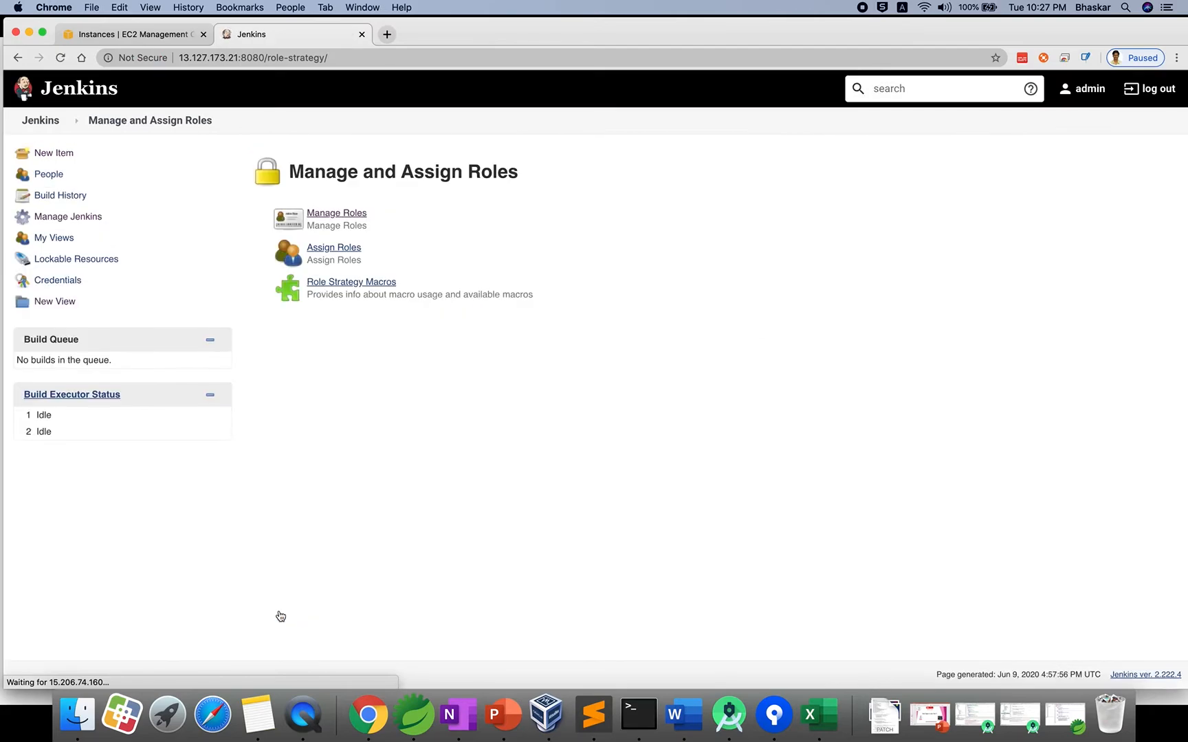
{"action": "left_click", "coordinate": [337, 217]}
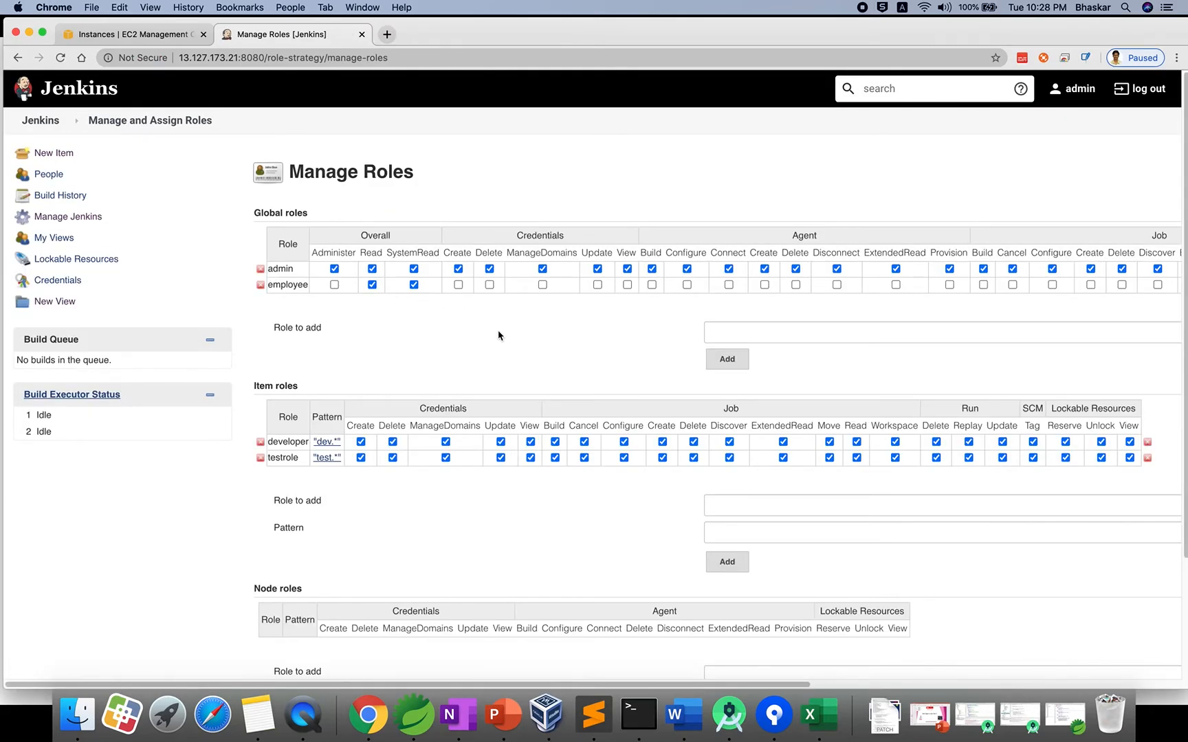
{"action": "scroll", "coordinate": [499, 335], "scroll_direction": "right", "scroll_amount": 10}
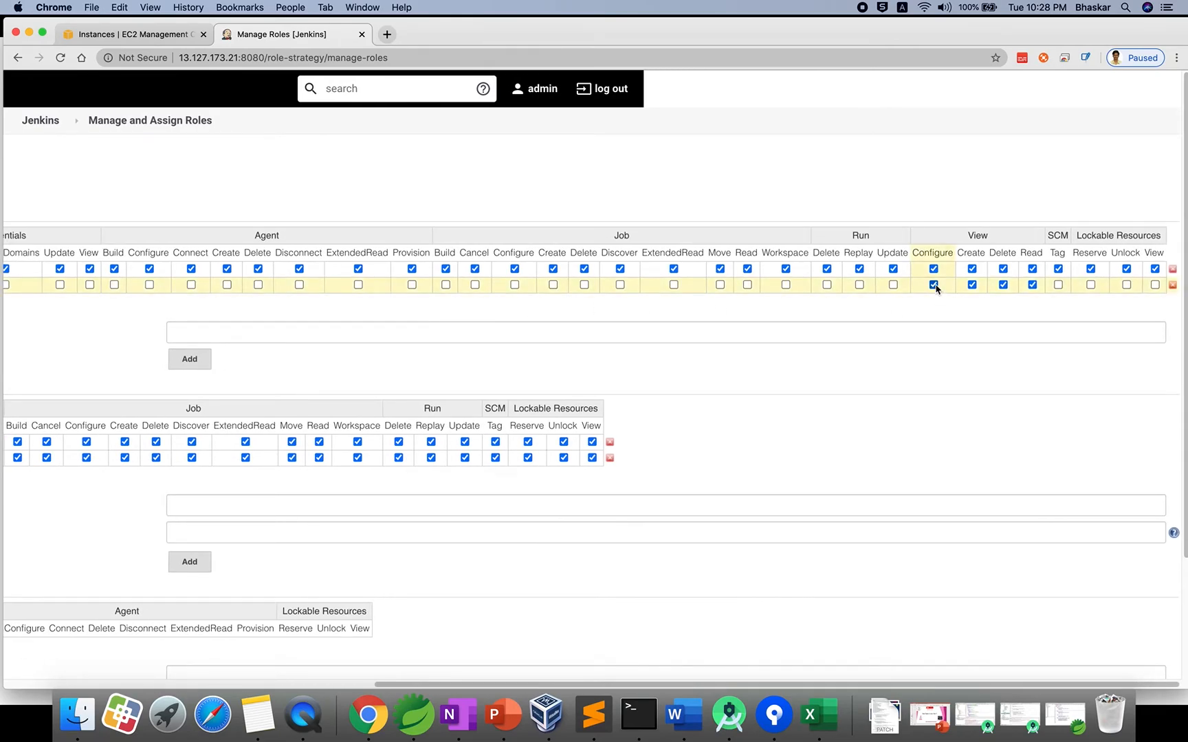
{"action": "scroll", "coordinate": [767, 310], "scroll_direction": "left", "scroll_amount": 10}
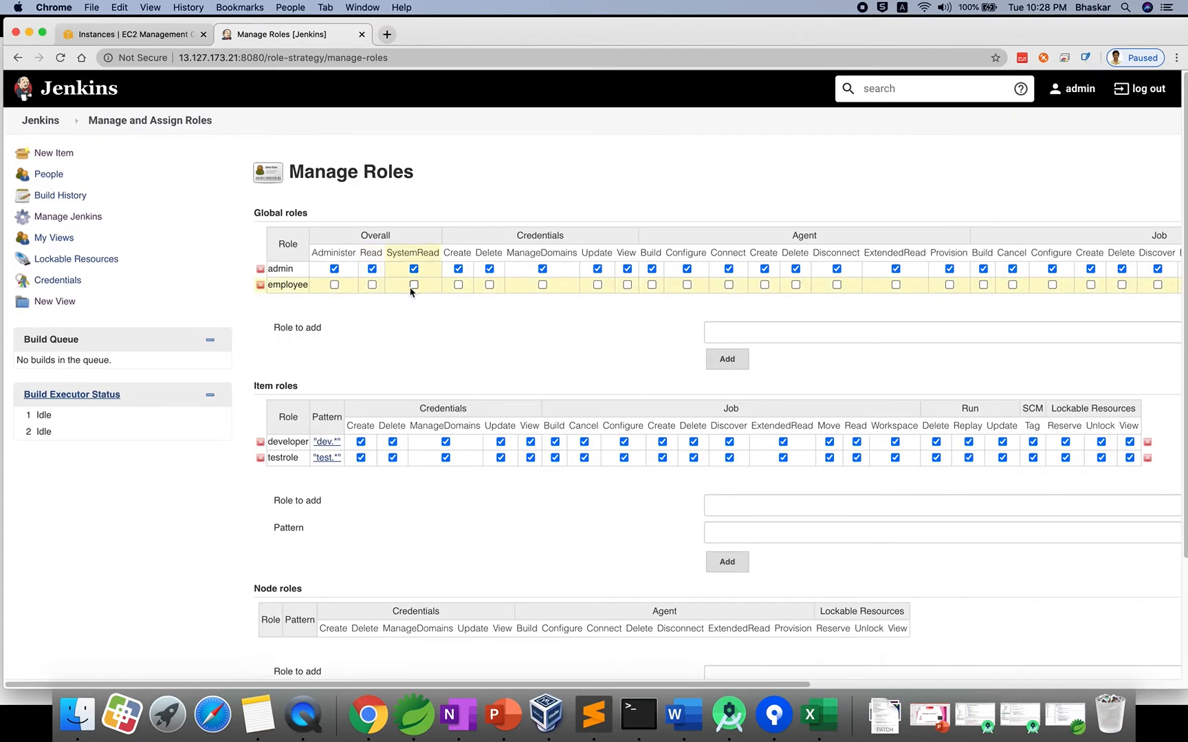
{"action": "scroll", "coordinate": [411, 286], "scroll_direction": "down", "scroll_amount": 5}
{"action": "left_click", "coordinate": [281, 609]}
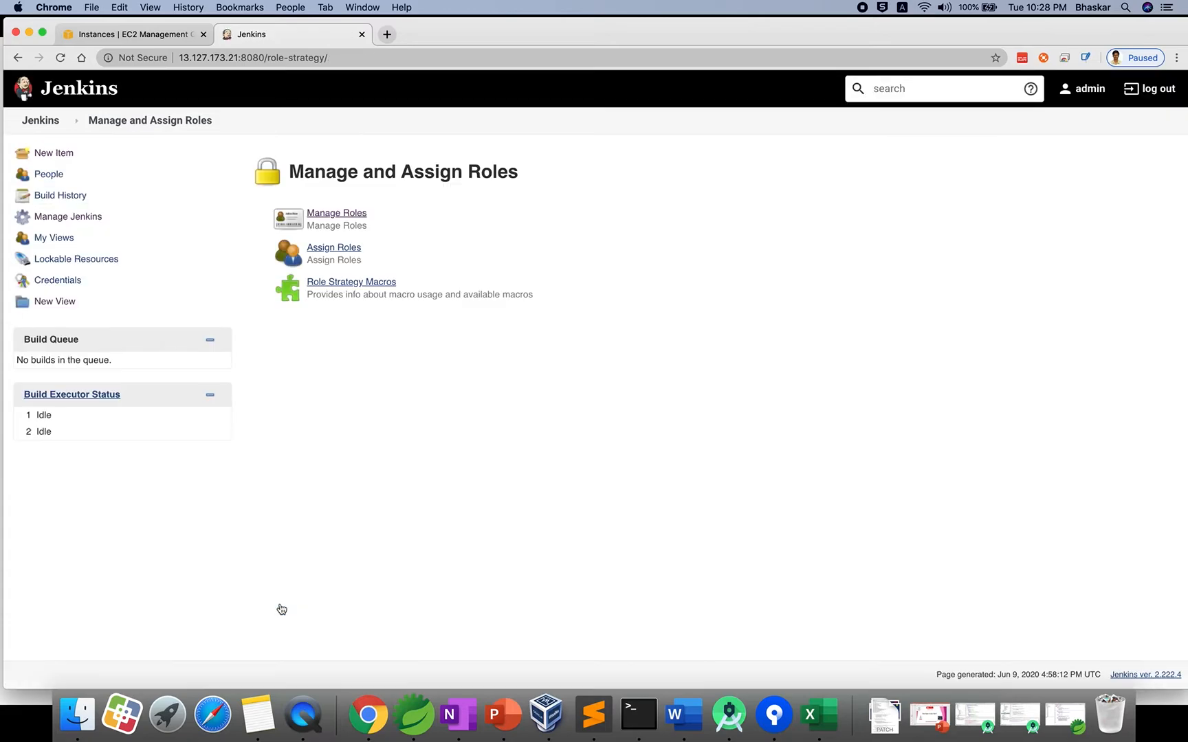
In Assign Roles, remove employee from admin and add dev1 and dev2 as global users.
{"action": "left_click", "coordinate": [327, 255]}
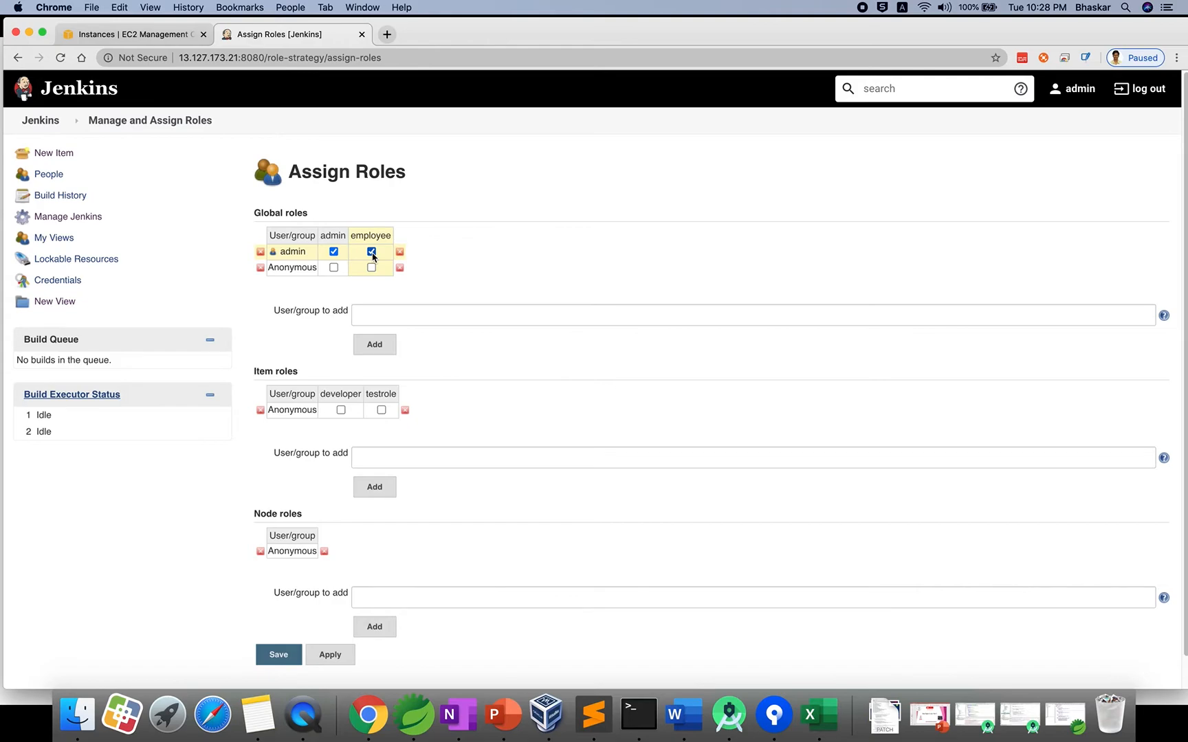
{"action": "scroll", "coordinate": [430, 328], "scroll_direction": "down", "scroll_amount": 2}
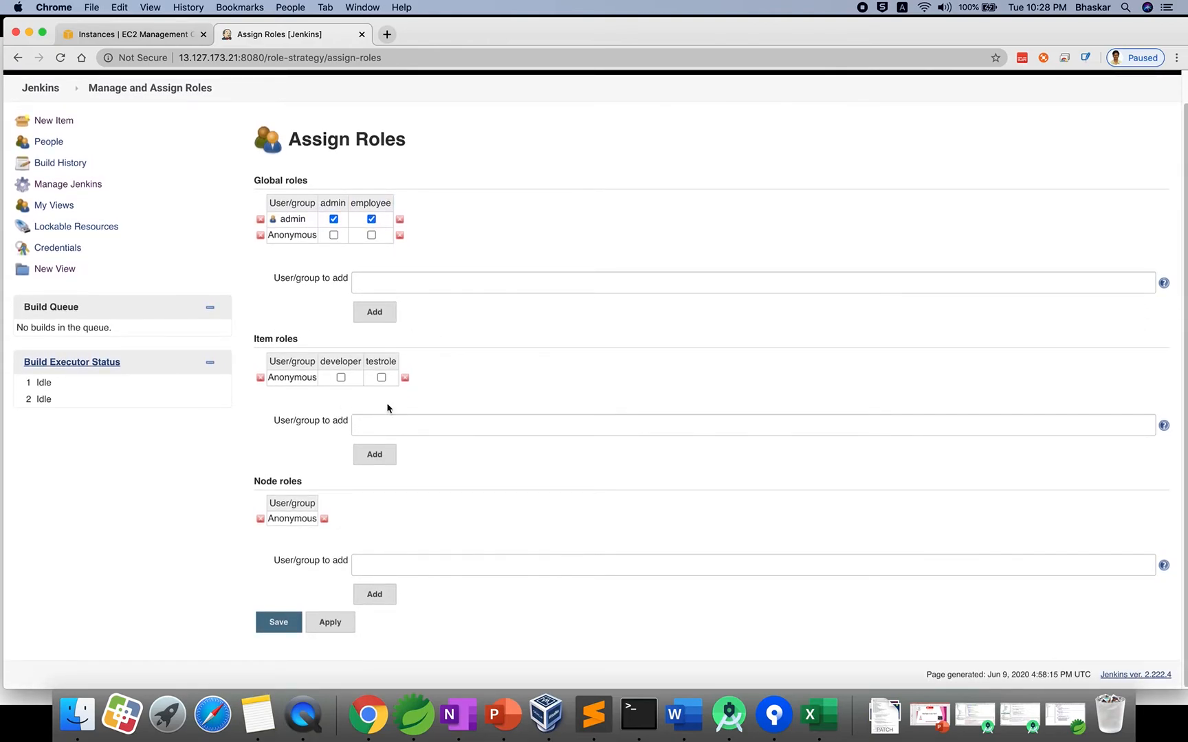
{"action": "left_click", "coordinate": [372, 220]}
{"action": "left_click", "coordinate": [397, 282]}
{"action": "type", "text": "dev1"}
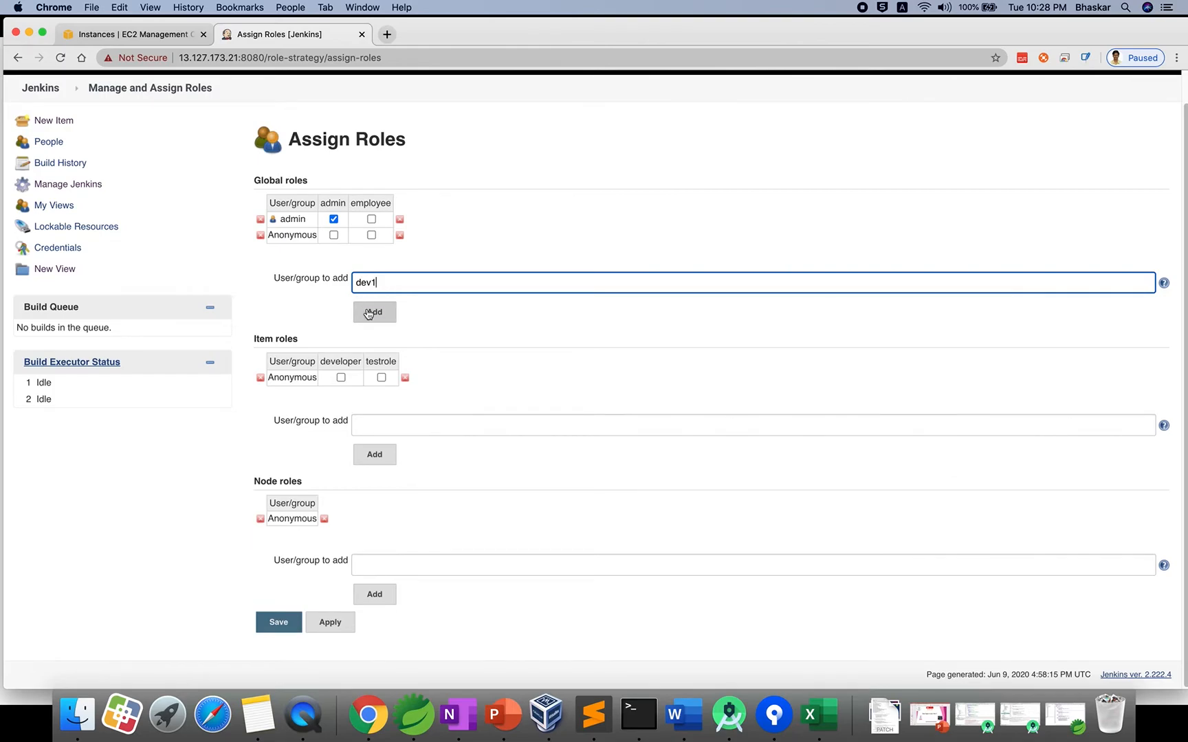
{"action": "left_click", "coordinate": [369, 314]}
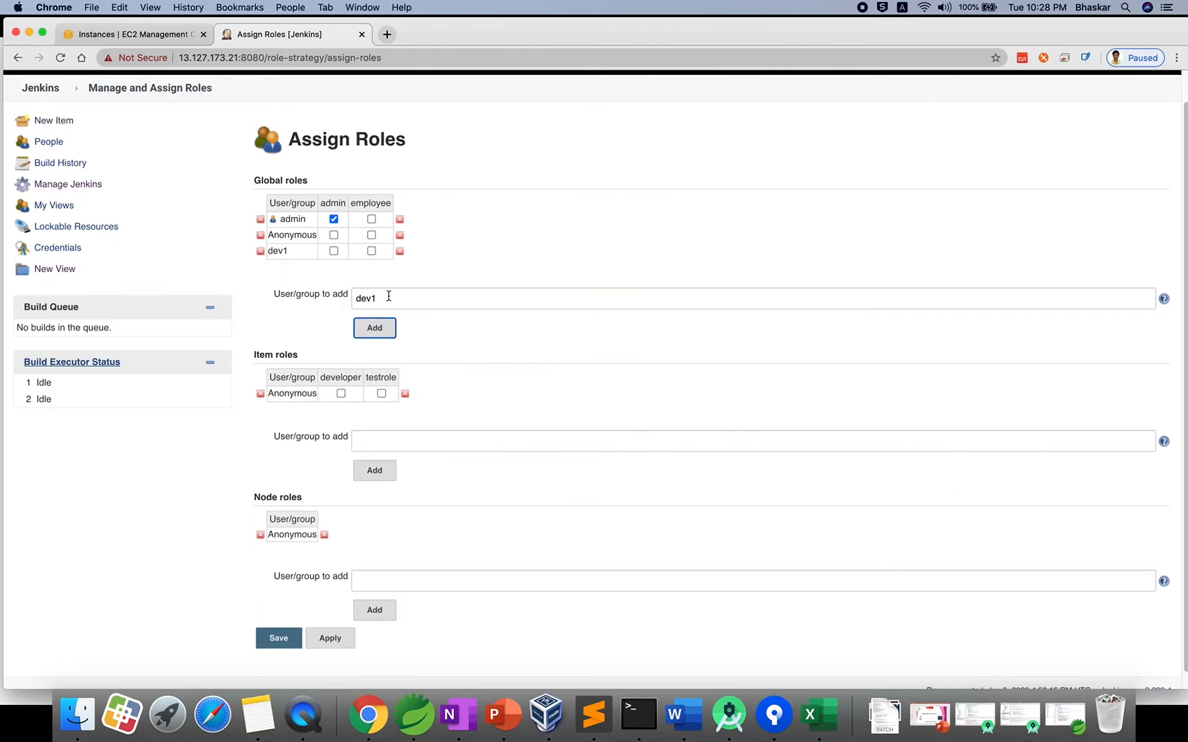
{"action": "left_click", "coordinate": [397, 302]}
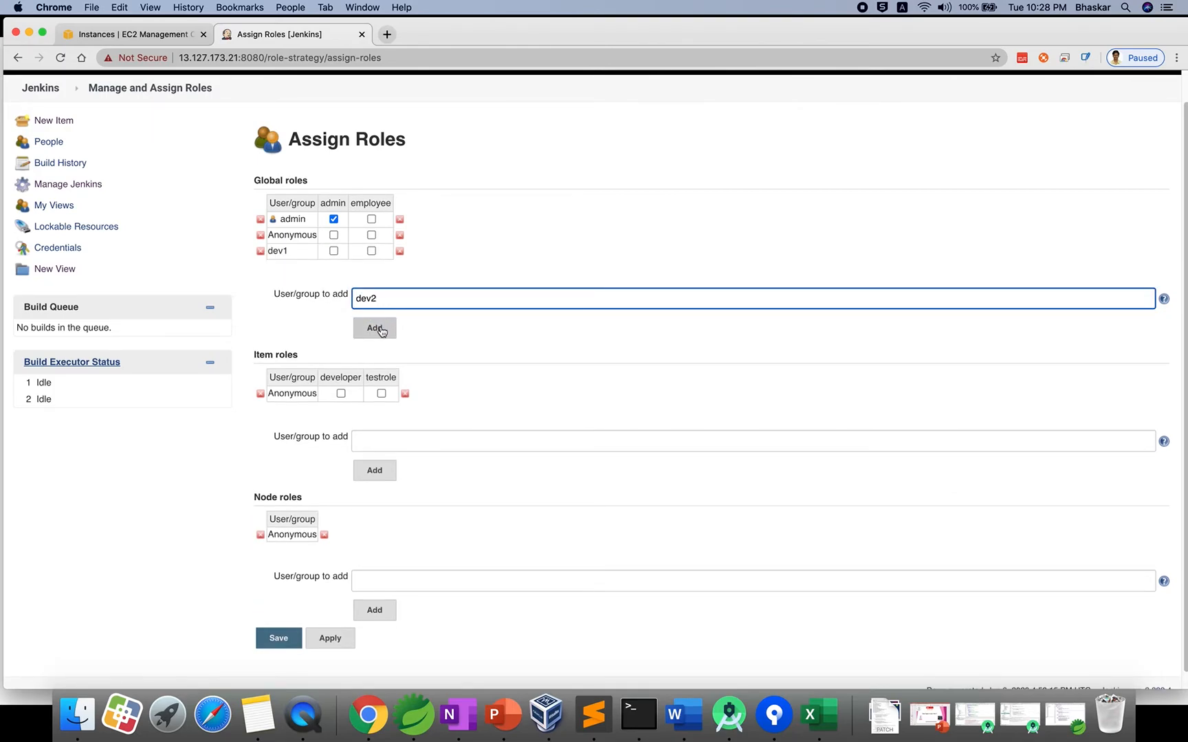
{"action": "left_click", "coordinate": [377, 328]}
Add test1 to the global roles table and give dev1 the employee role.
{"action": "double_click", "coordinate": [369, 315]}
{"action": "type", "text": "t"}
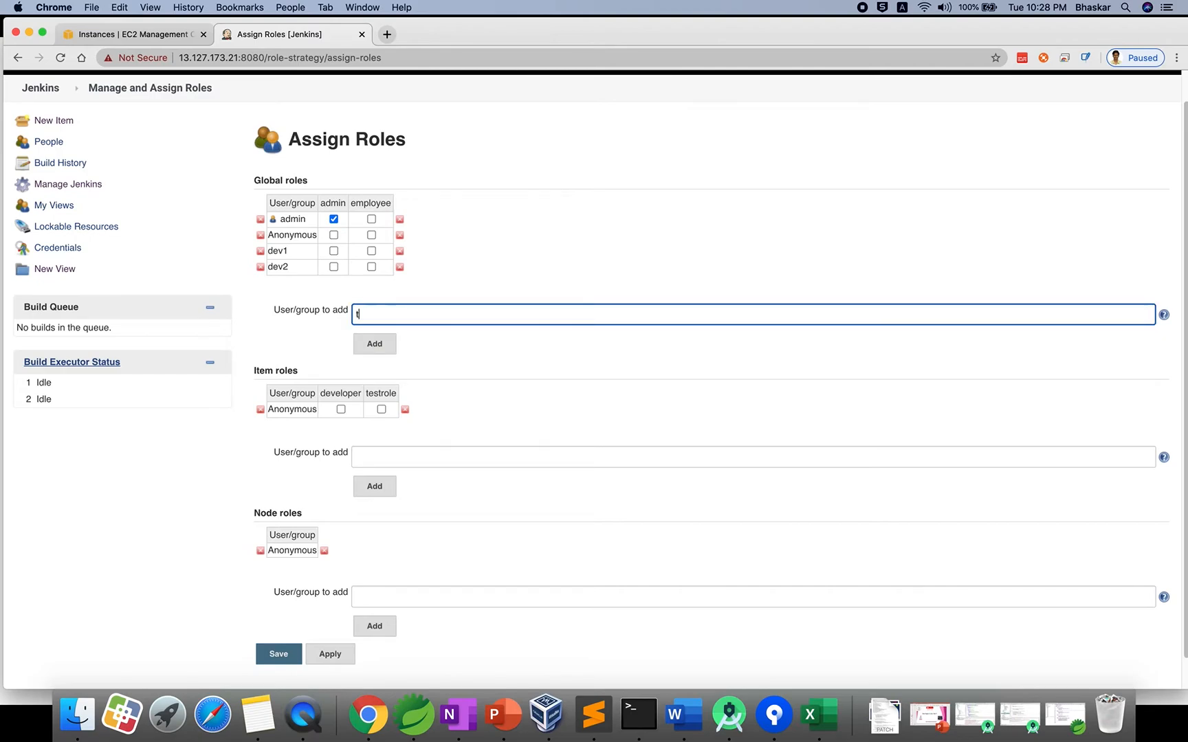
{"action": "type", "text": "est1"}
{"action": "left_click", "coordinate": [368, 337]}
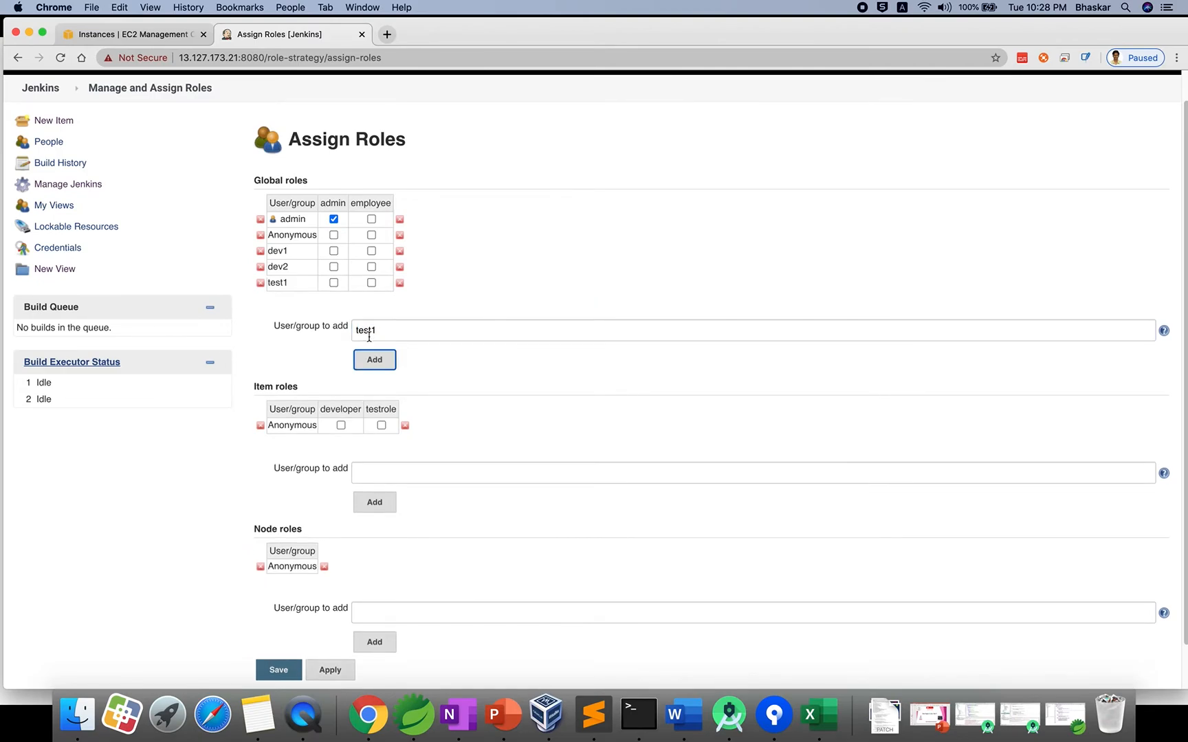
{"action": "left_click", "coordinate": [372, 251]}
{"action": "scroll", "coordinate": [418, 313], "scroll_direction": "down", "scroll_amount": 2}
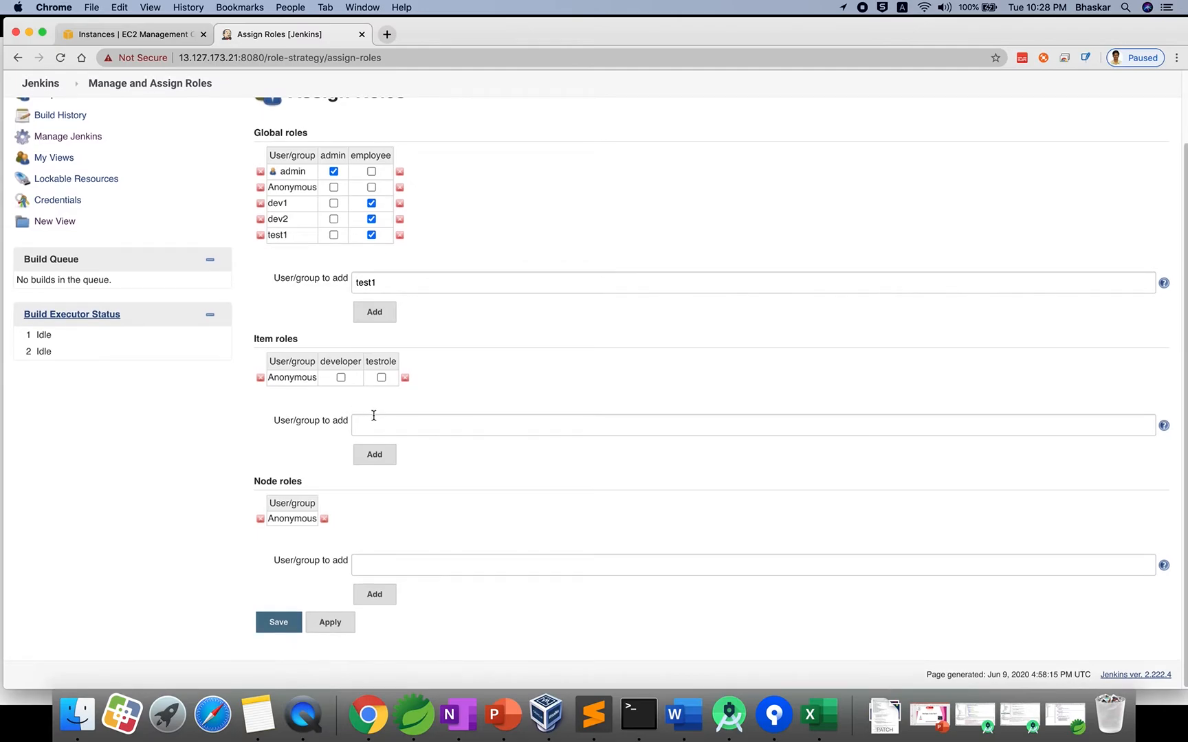
Add dev1, dev2 and test1 to the item roles assignment table.
{"action": "left_click", "coordinate": [393, 427]}
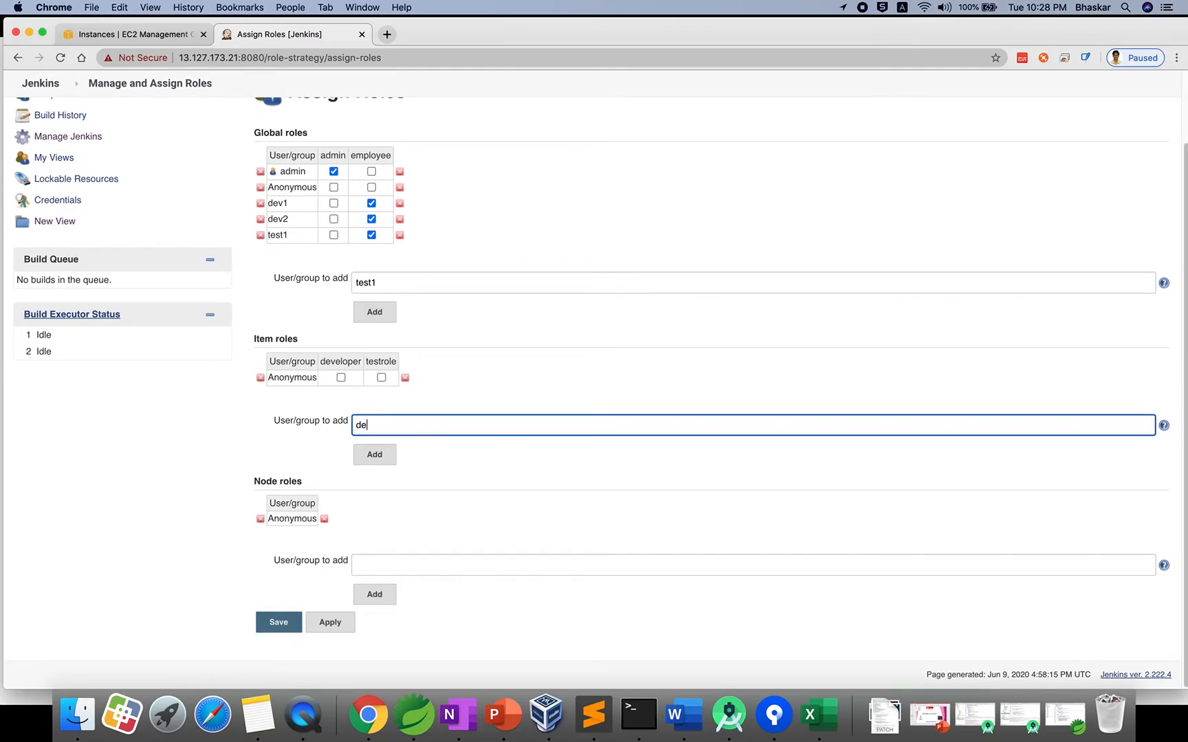
{"action": "left_click", "coordinate": [375, 455]}
{"action": "left_click", "coordinate": [398, 444]}
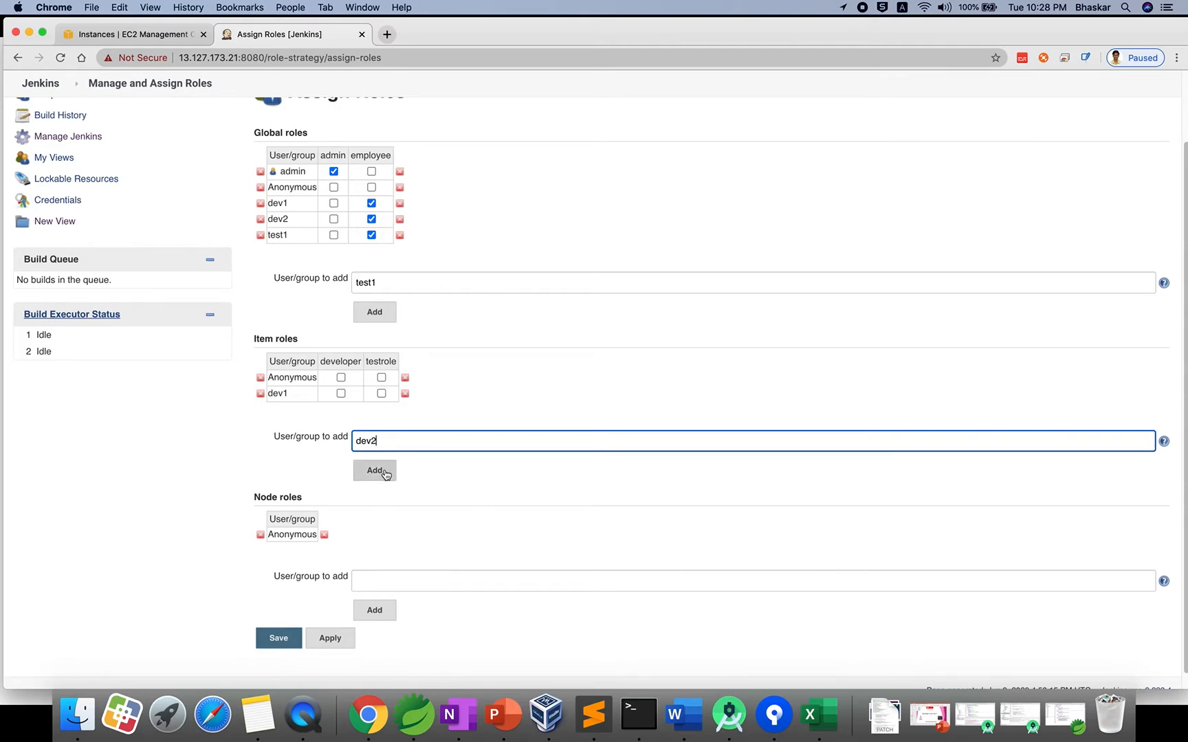
{"action": "left_click", "coordinate": [385, 470]}
{"action": "left_click", "coordinate": [396, 453]}
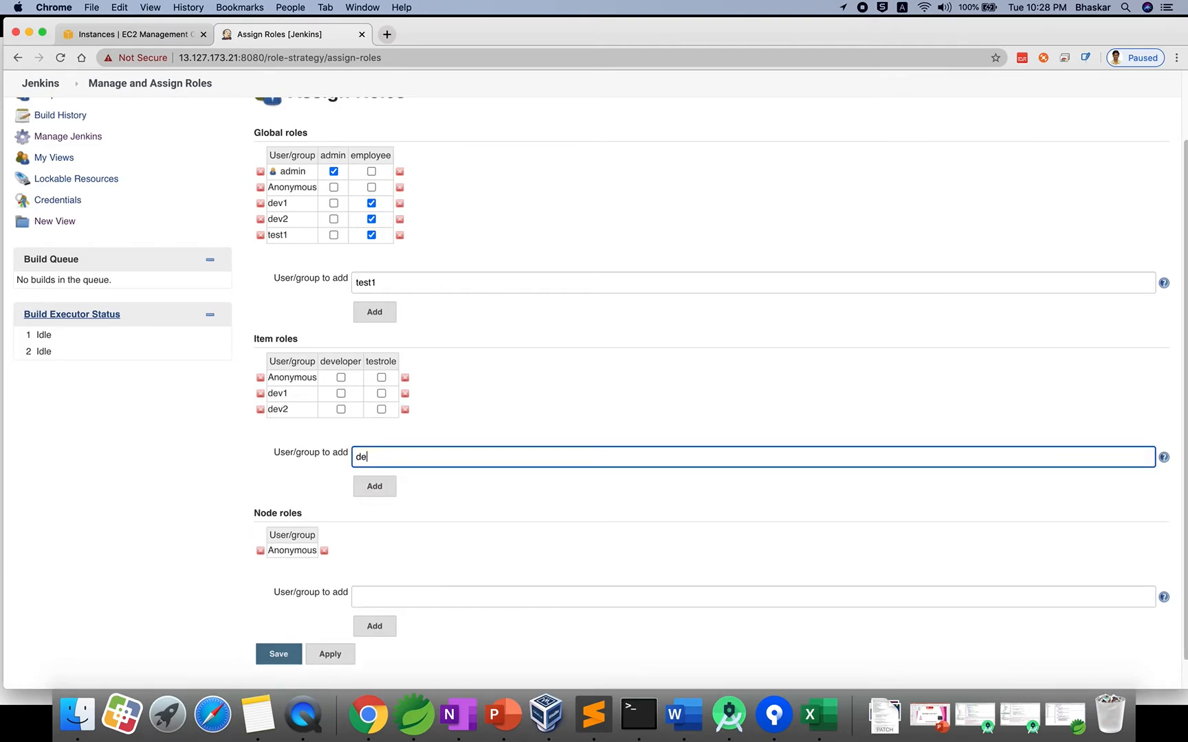
{"action": "key", "text": "BackSpace"}
{"action": "key", "text": "BackSpace"}
{"action": "left_click", "coordinate": [375, 486]}
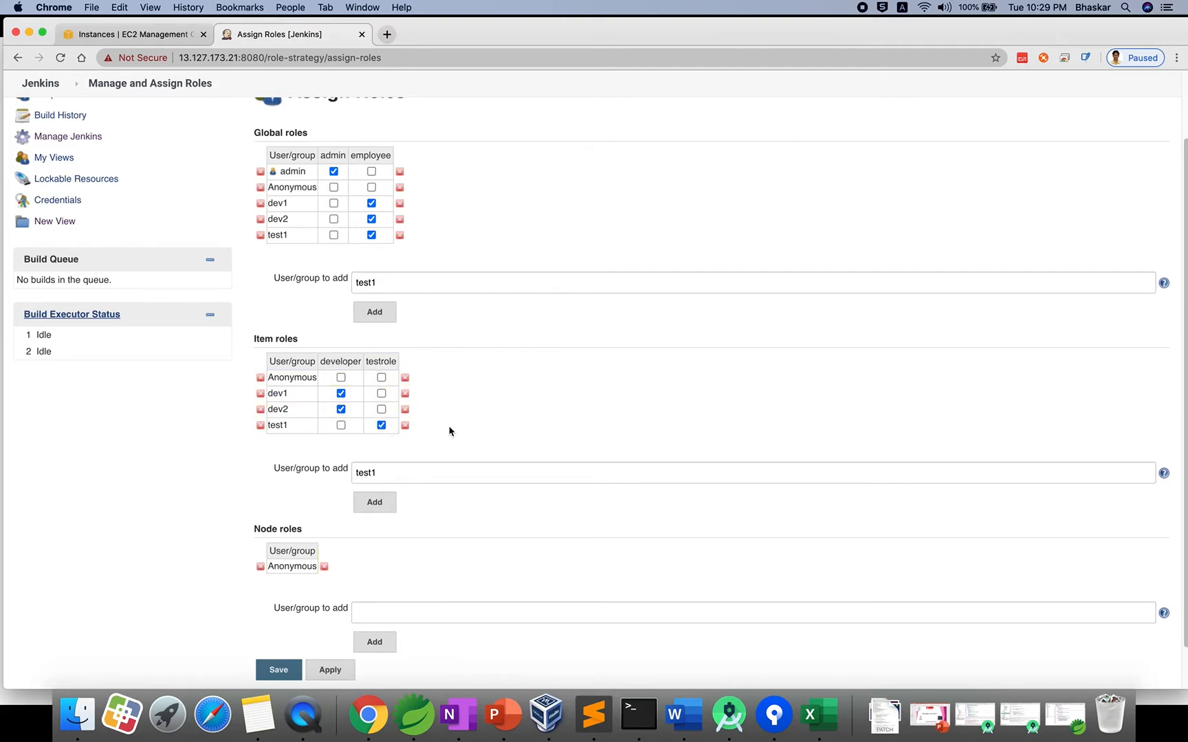
Save the role assignments, review Manage Roles, and return to the dashboard.
{"action": "scroll", "coordinate": [455, 435], "scroll_direction": "down", "scroll_amount": 2}
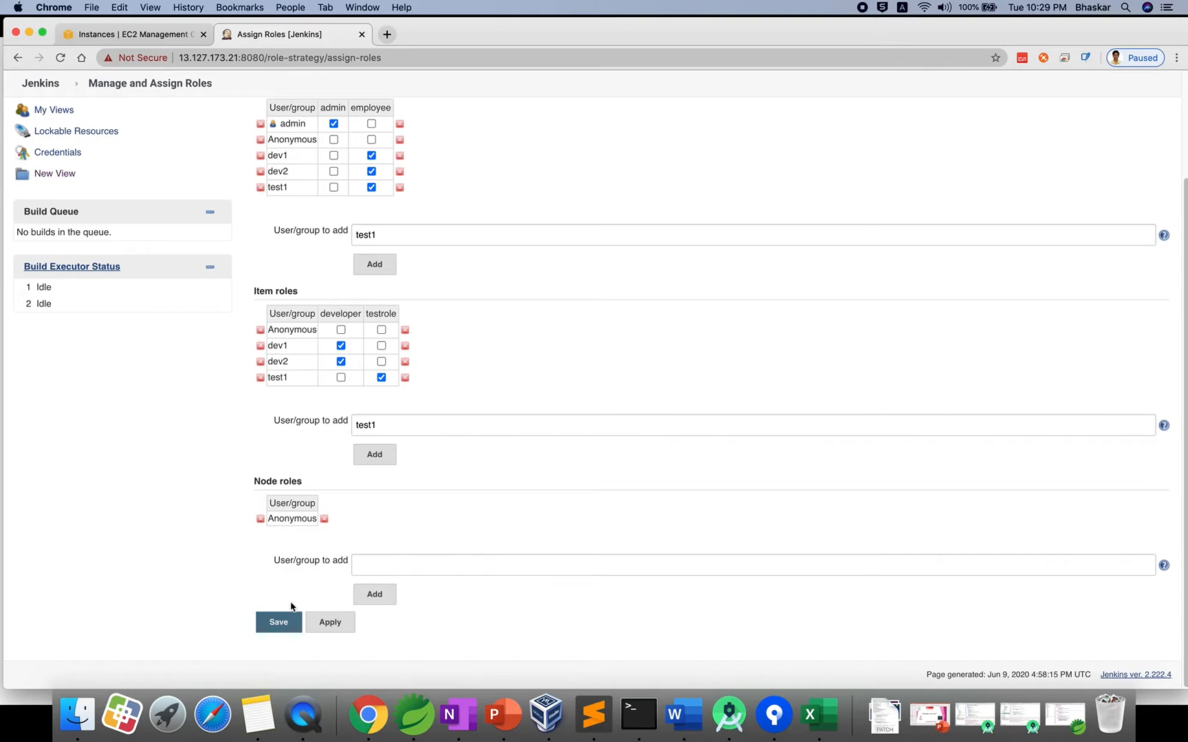
{"action": "left_click", "coordinate": [278, 622]}
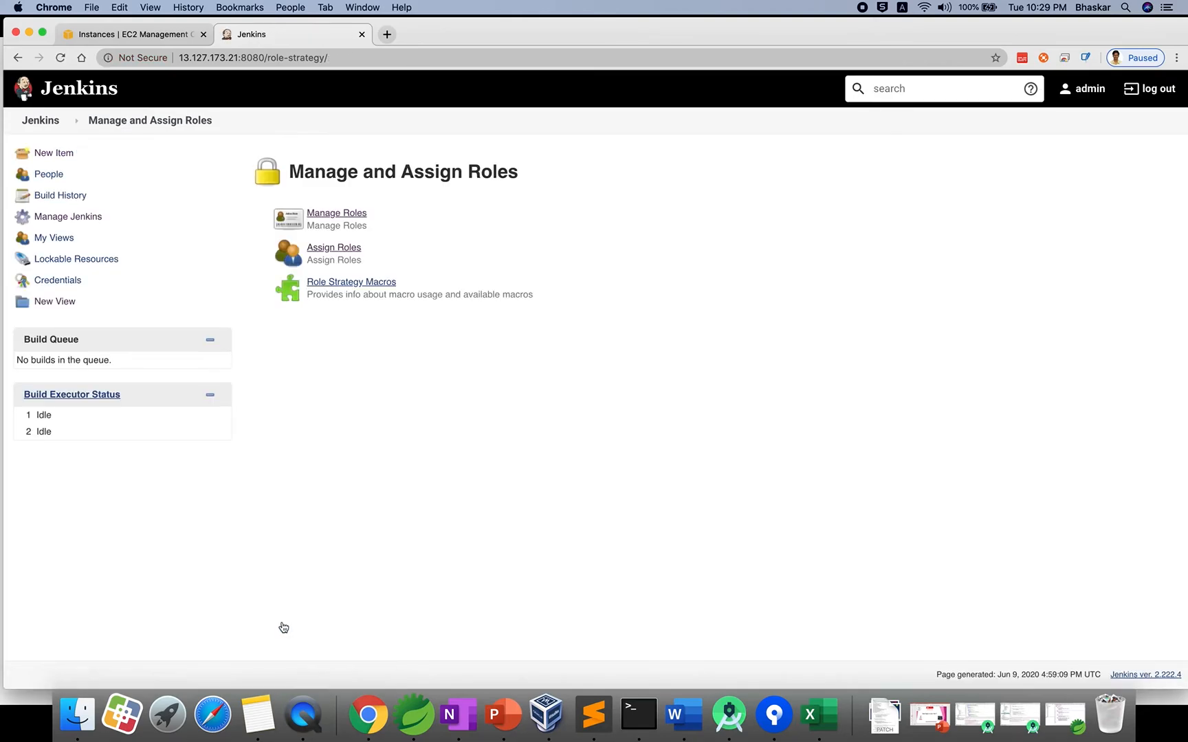
{"action": "left_click", "coordinate": [322, 213]}
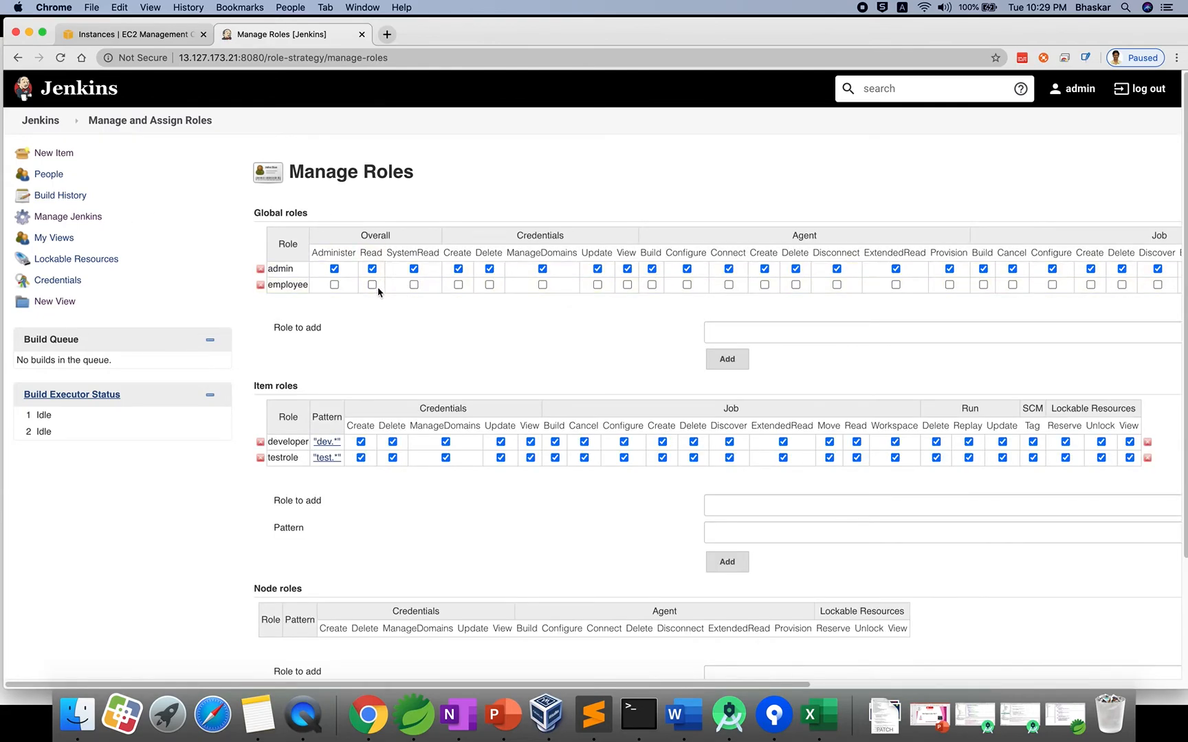
{"action": "left_click", "coordinate": [50, 126]}
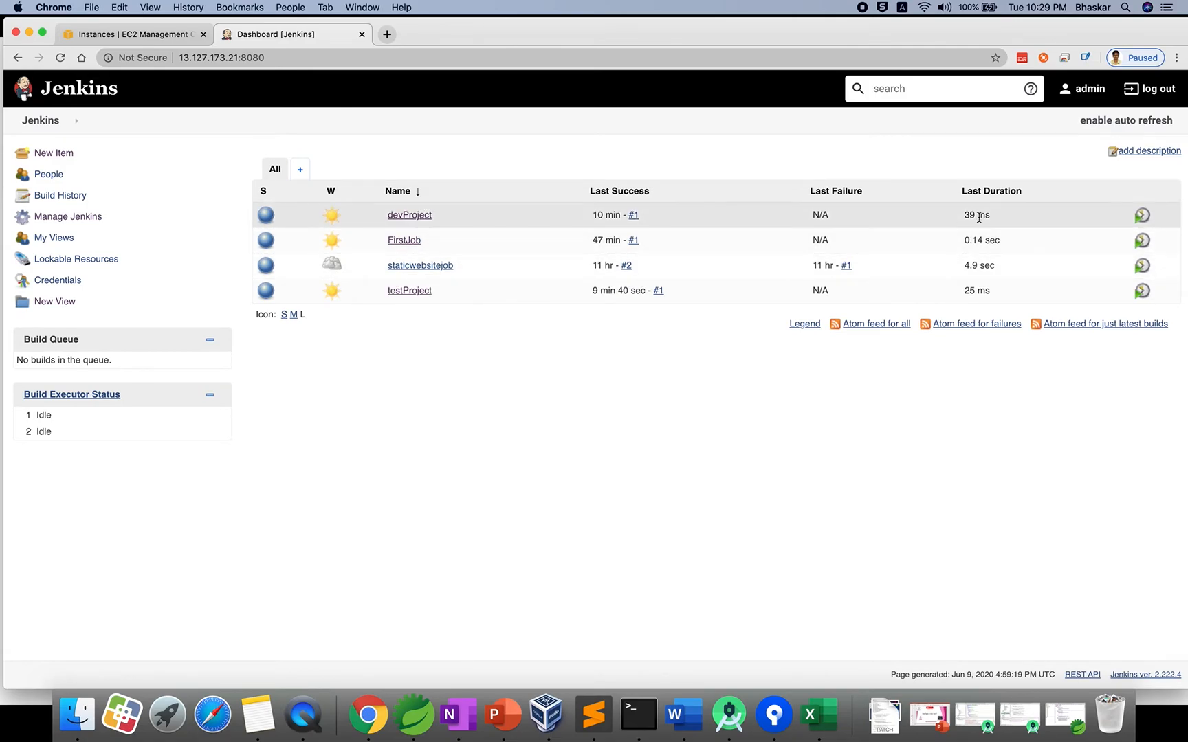
Log out of admin and attempt to sign in as dev1, getting Access Denied.
{"action": "left_click", "coordinate": [1150, 89]}
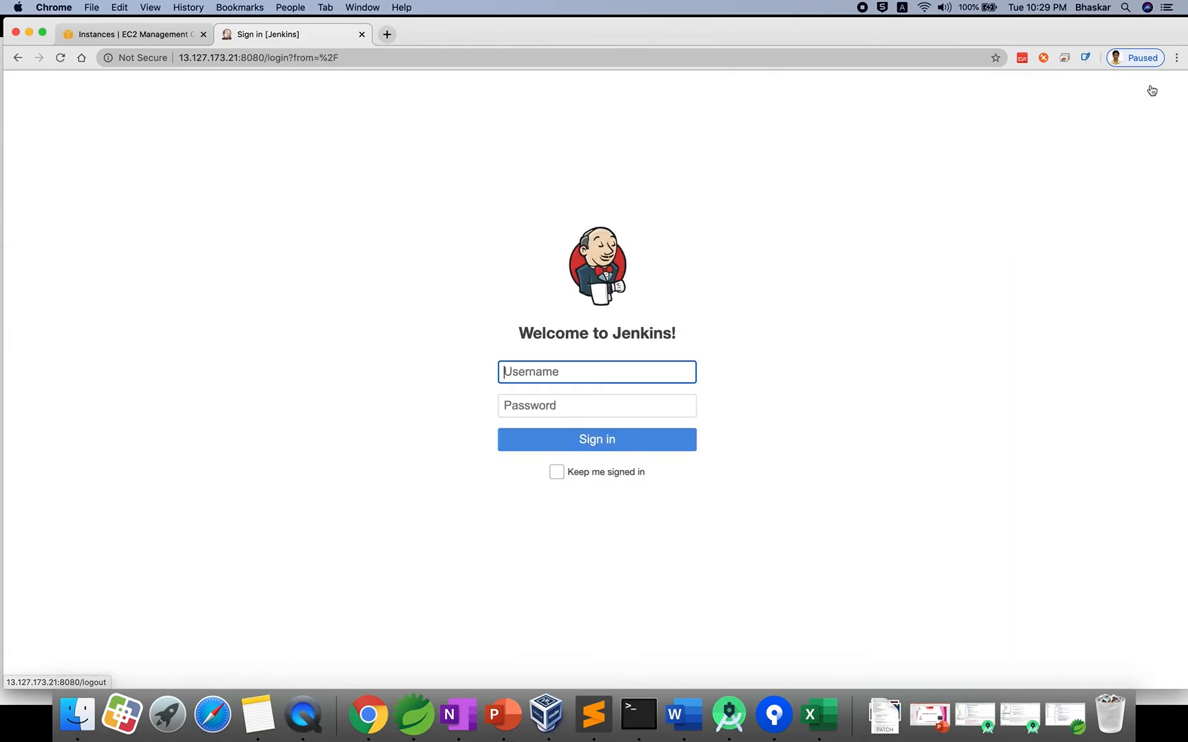
{"action": "type", "text": "dev"}
{"action": "left_click", "coordinate": [597, 392]}
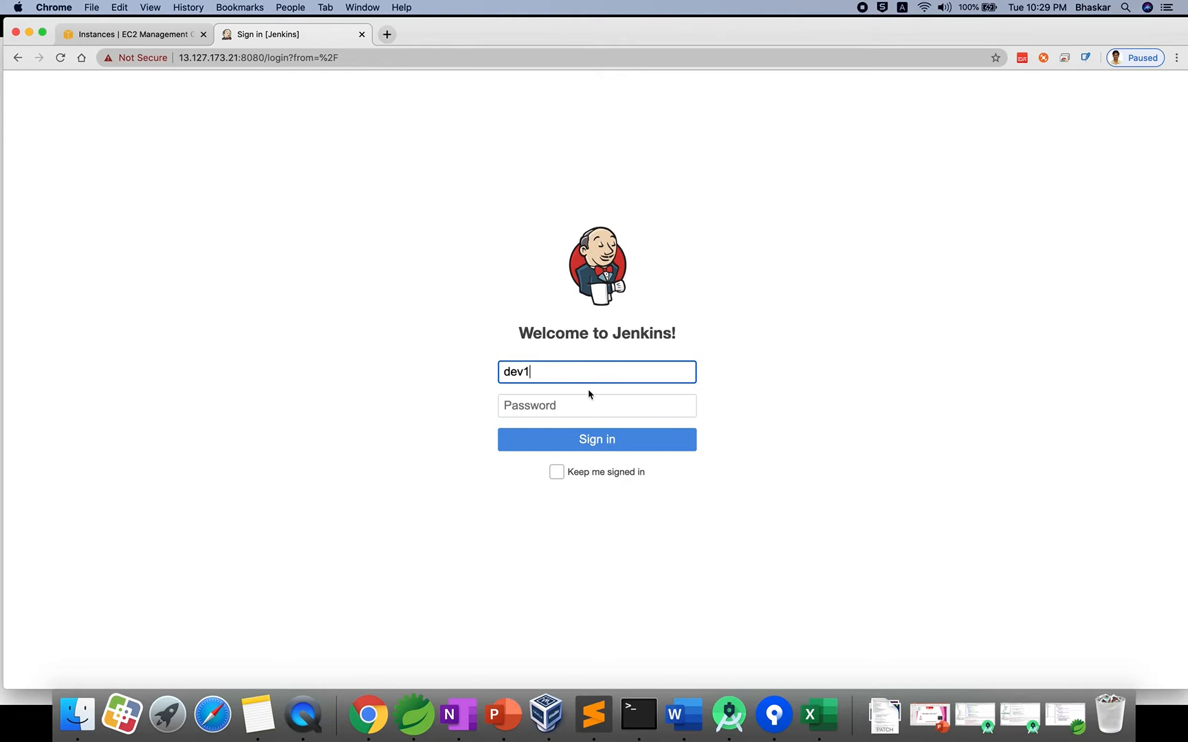
{"action": "left_click", "coordinate": [547, 401]}
{"action": "type", "text": "de"}
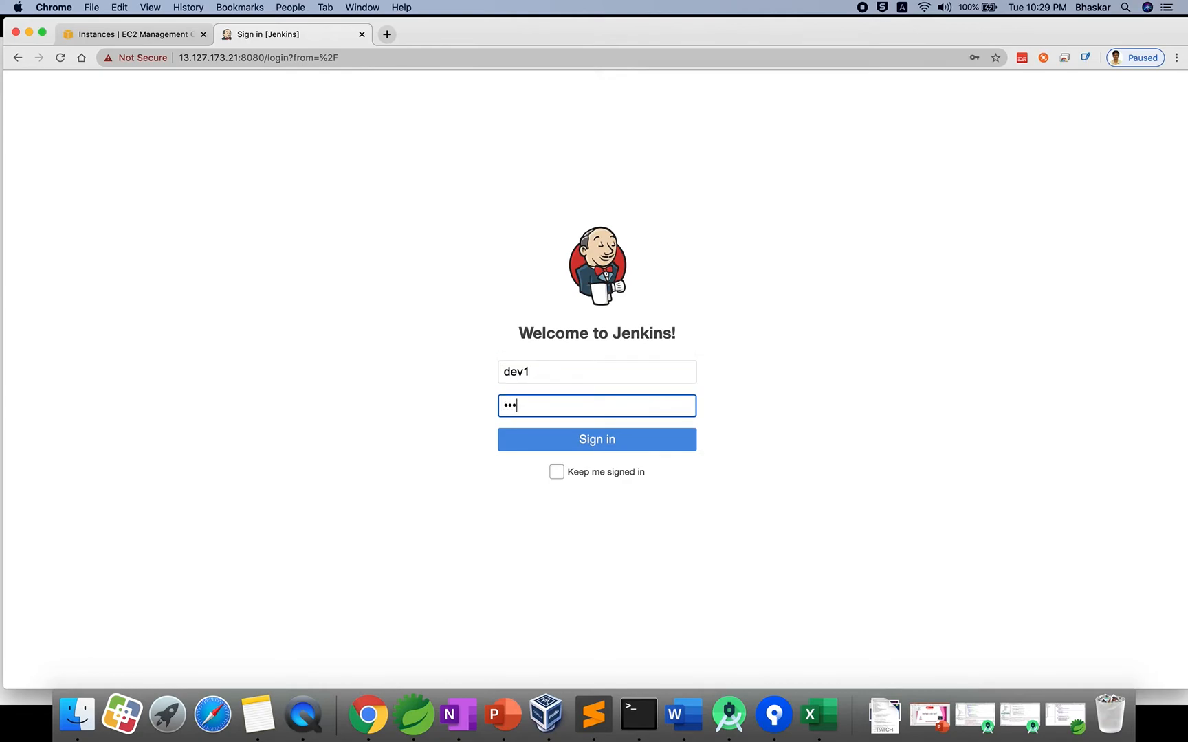
{"action": "left_click", "coordinate": [573, 444]}
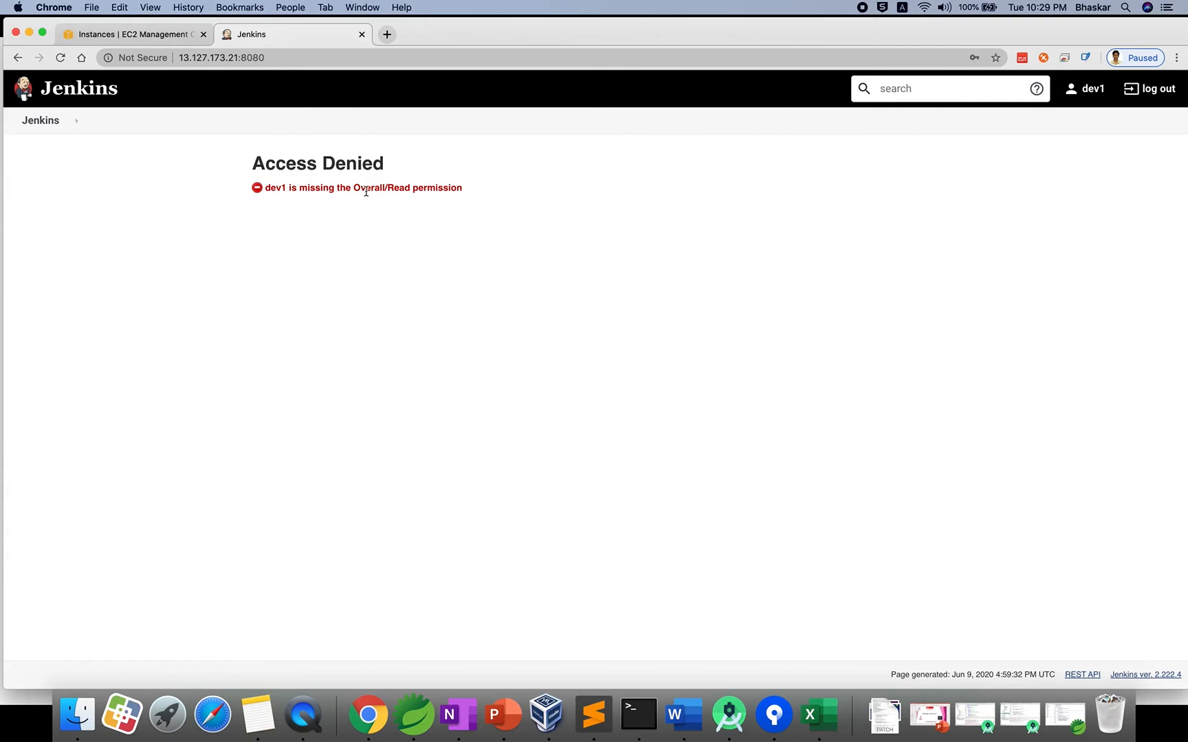
Log out and attempt to sign in as test1, which is refused for missing Overall/Read.
{"action": "left_click", "coordinate": [1149, 88]}
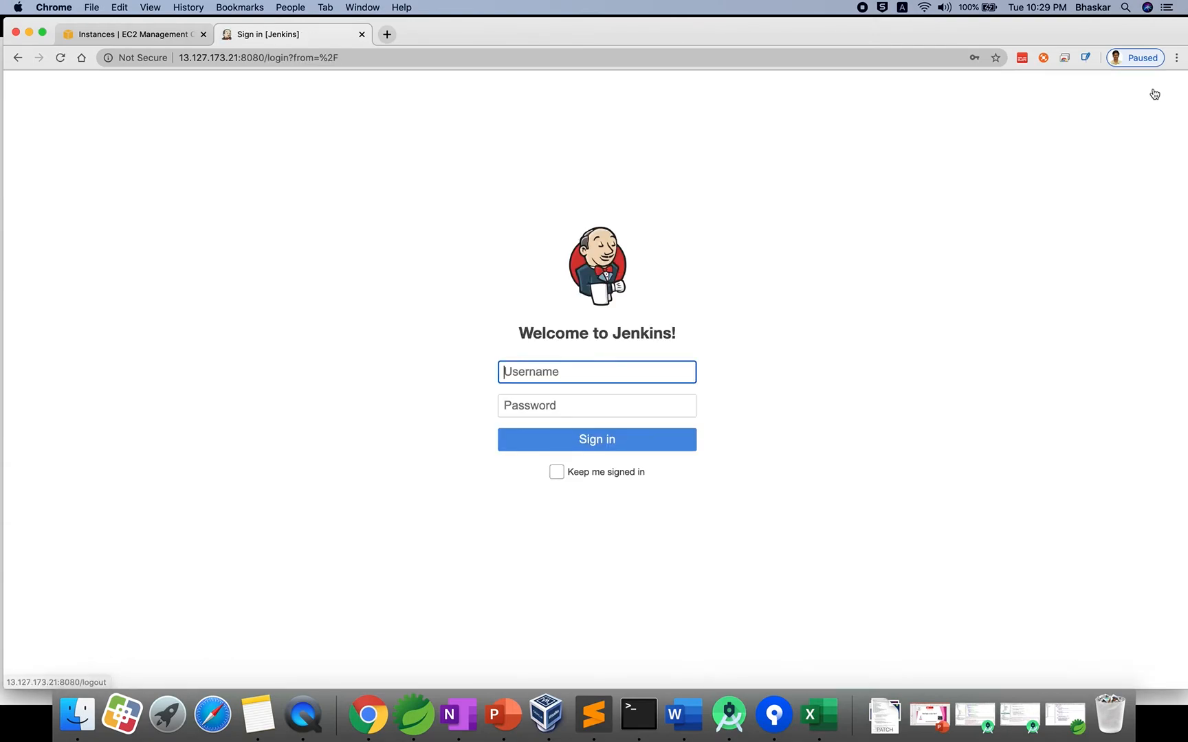
{"action": "type", "text": "test1"}
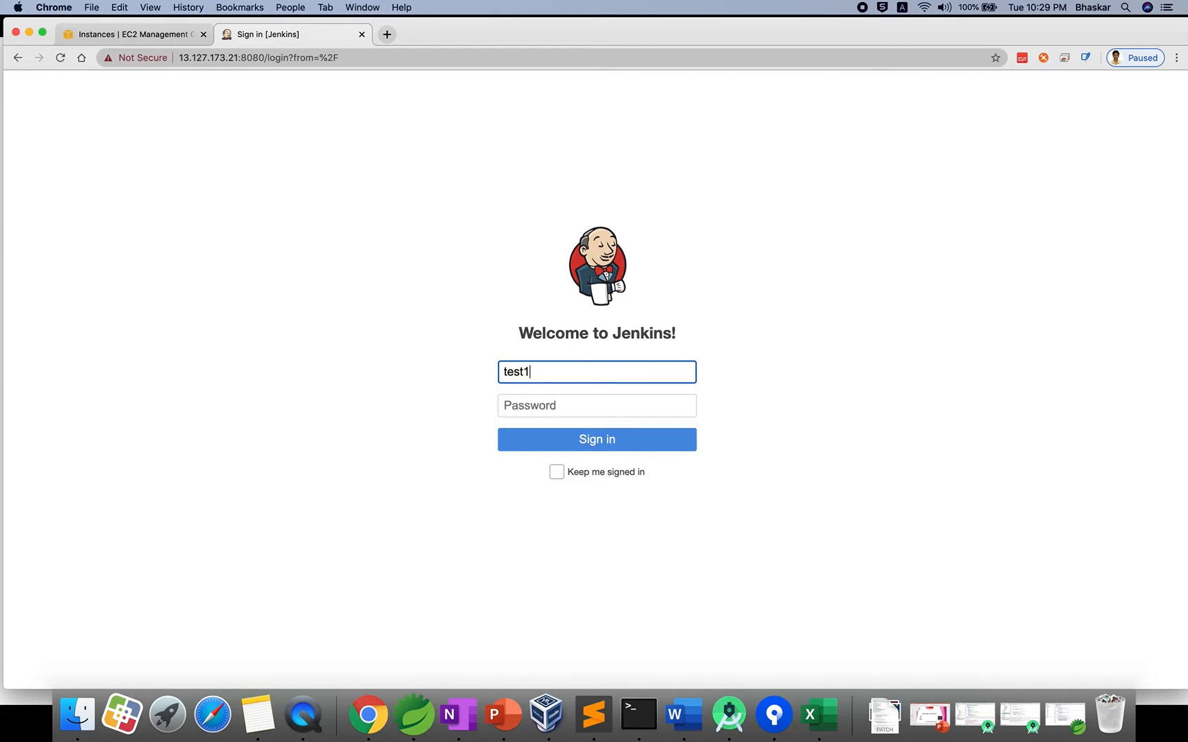
{"action": "left_click", "coordinate": [580, 406]}
{"action": "type", "text": "test1"}
{"action": "left_click", "coordinate": [577, 438]}
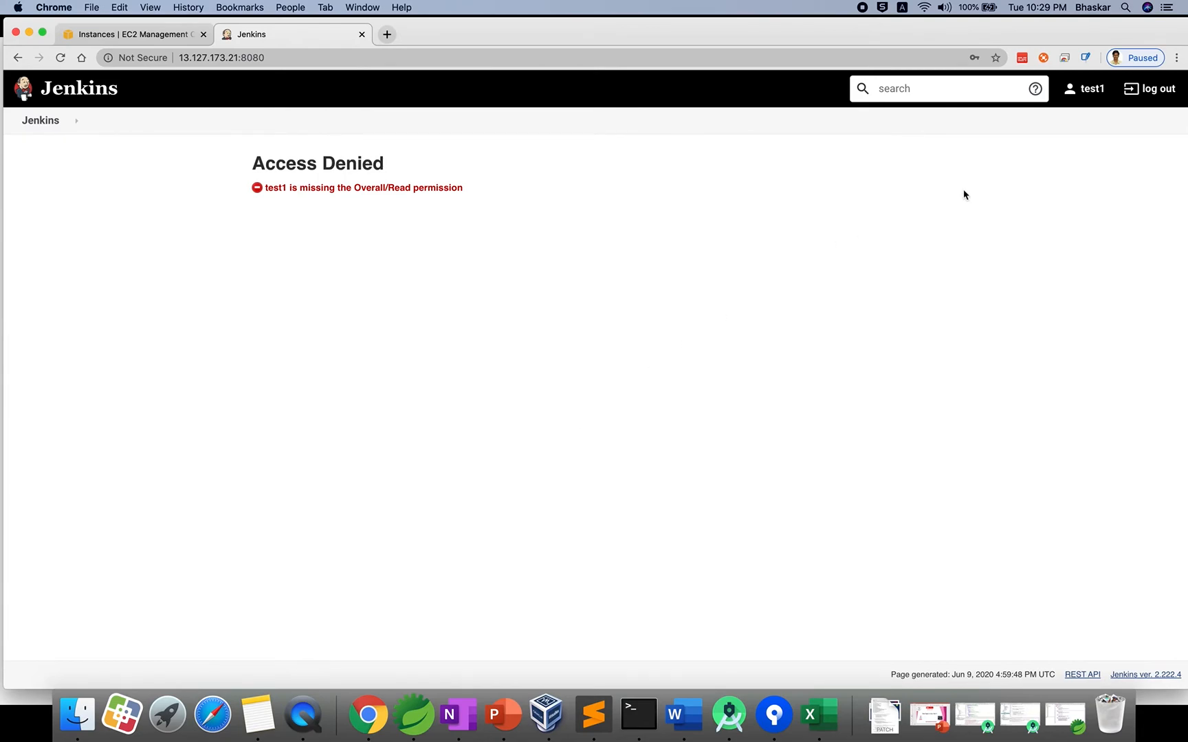
Log out and sign back in as admin with its password.
{"action": "left_click", "coordinate": [1140, 89]}
{"action": "type", "text": "admin"}
{"action": "left_click", "coordinate": [538, 404]}
{"action": "type", "text": "admin"}
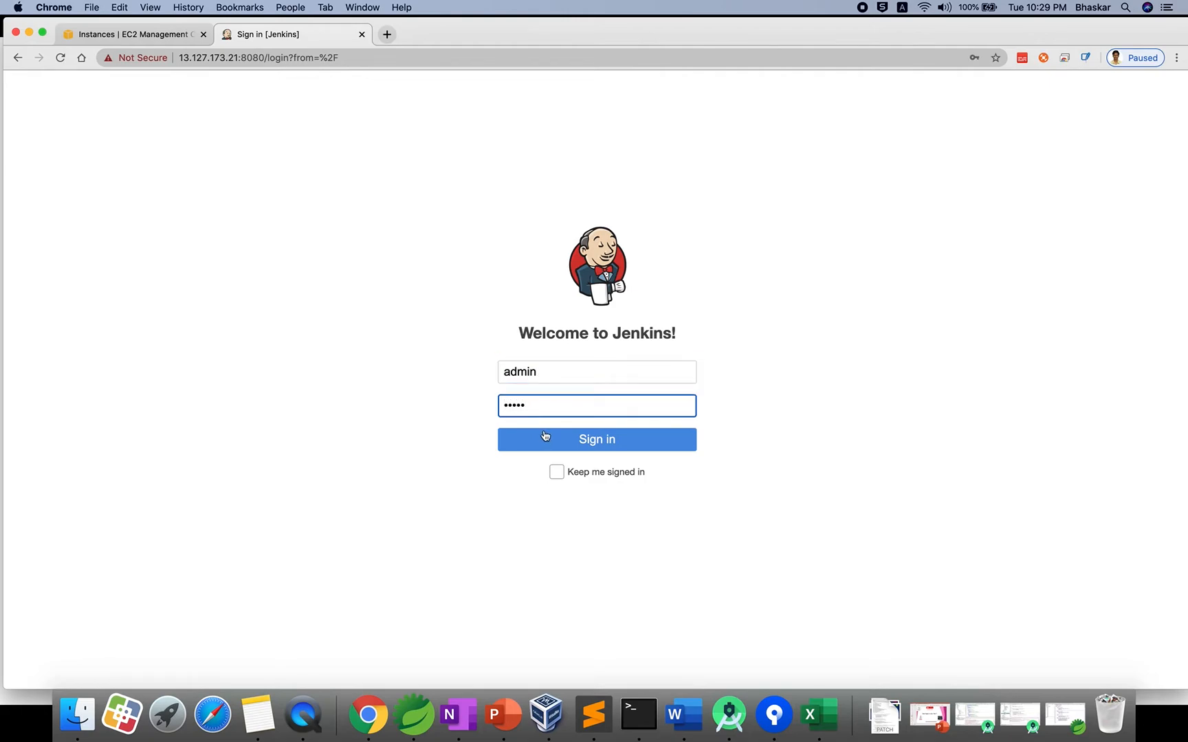
{"action": "left_click", "coordinate": [568, 448]}
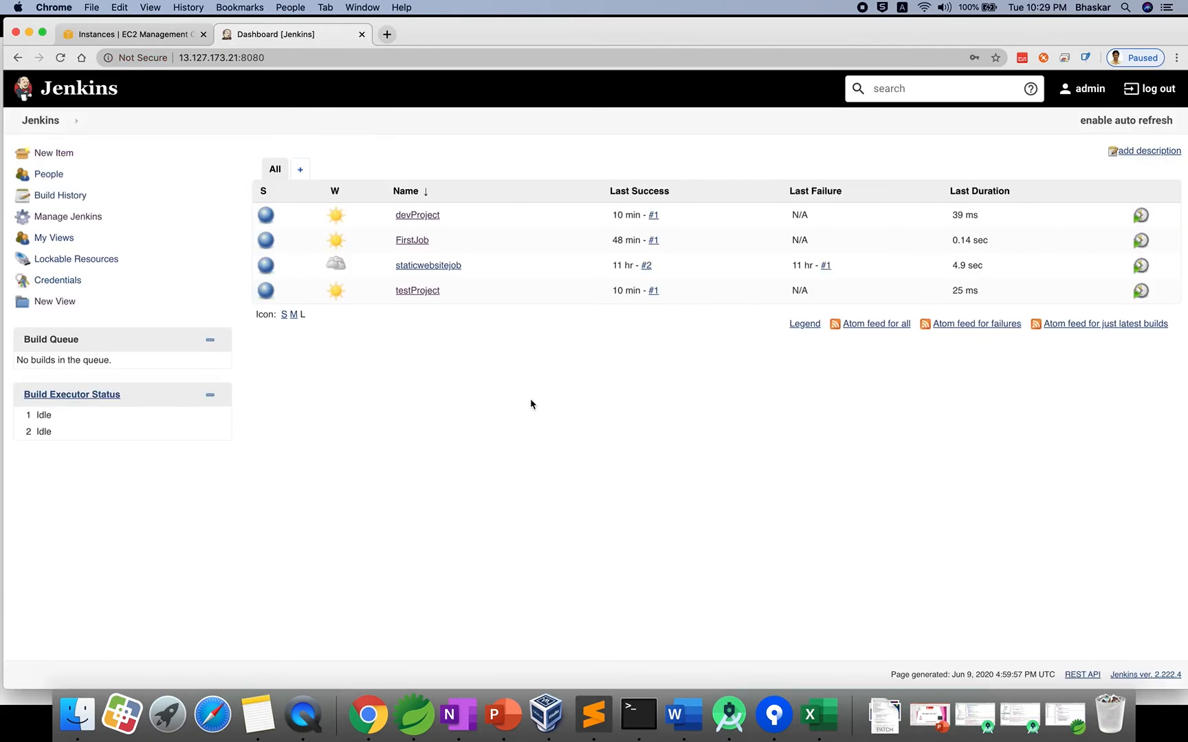
Re-save Manage Roles so employee regains Overall Read and SystemRead, then return to the dashboard.
{"action": "left_click", "coordinate": [76, 218]}
{"action": "scroll", "coordinate": [345, 367], "scroll_direction": "down", "scroll_amount": 3}
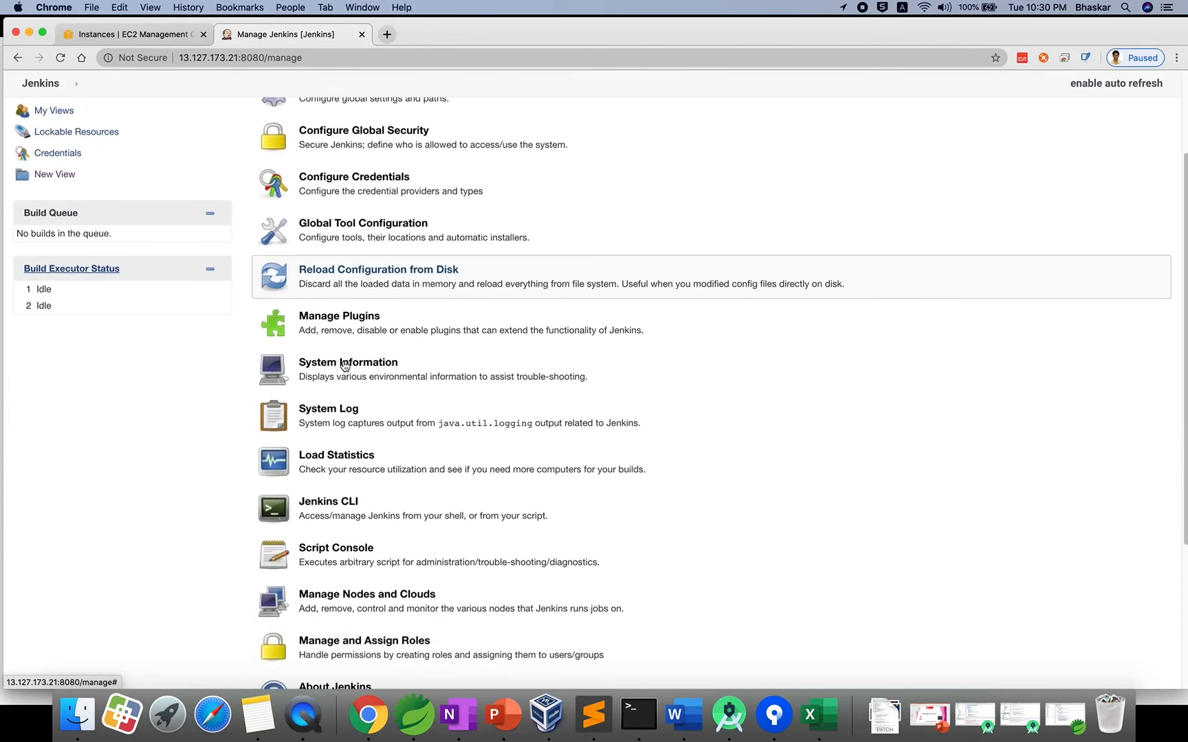
{"action": "scroll", "coordinate": [345, 366], "scroll_direction": "down", "scroll_amount": 3}
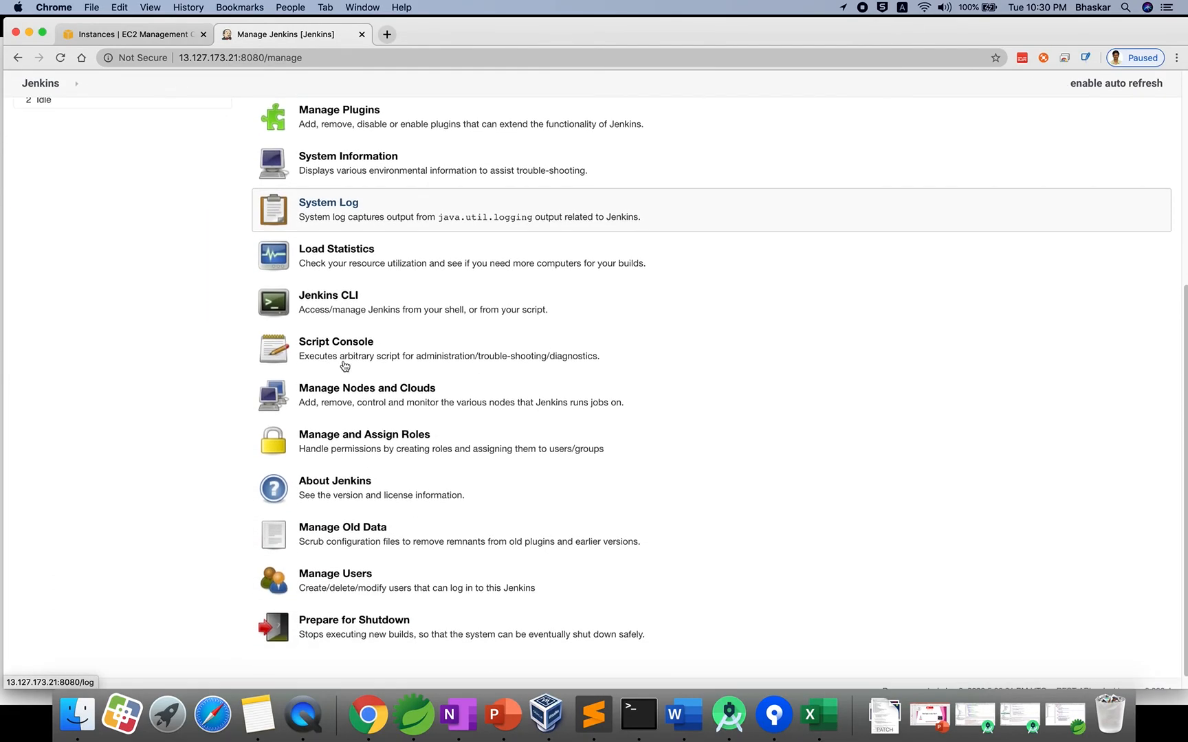
{"action": "left_click", "coordinate": [353, 433]}
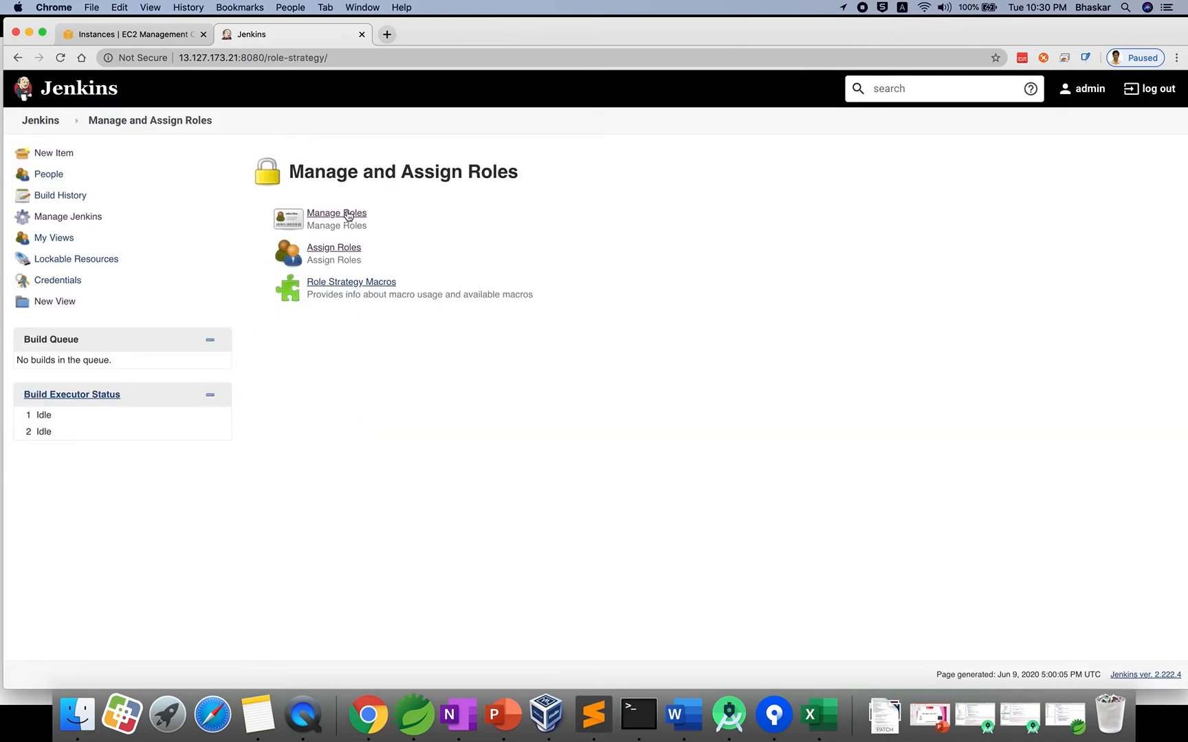
{"action": "left_click", "coordinate": [349, 215]}
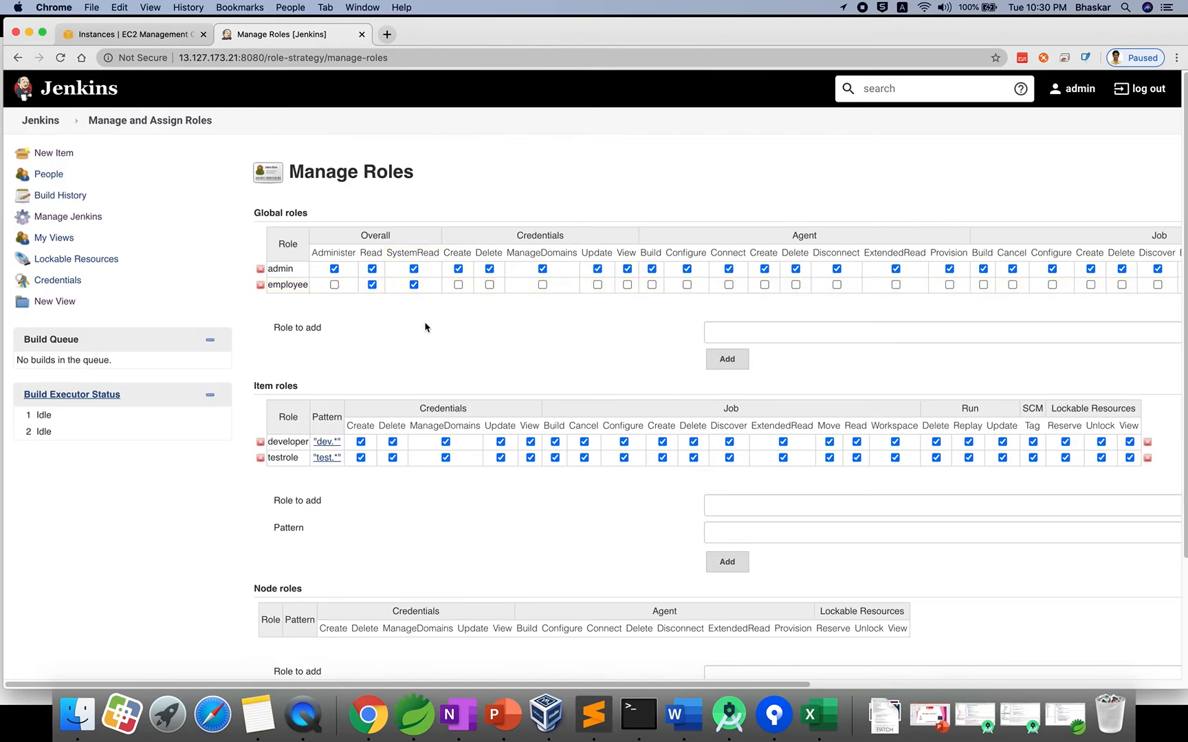
{"action": "scroll", "coordinate": [424, 321], "scroll_direction": "down", "scroll_amount": 5}
{"action": "left_click", "coordinate": [278, 611]}
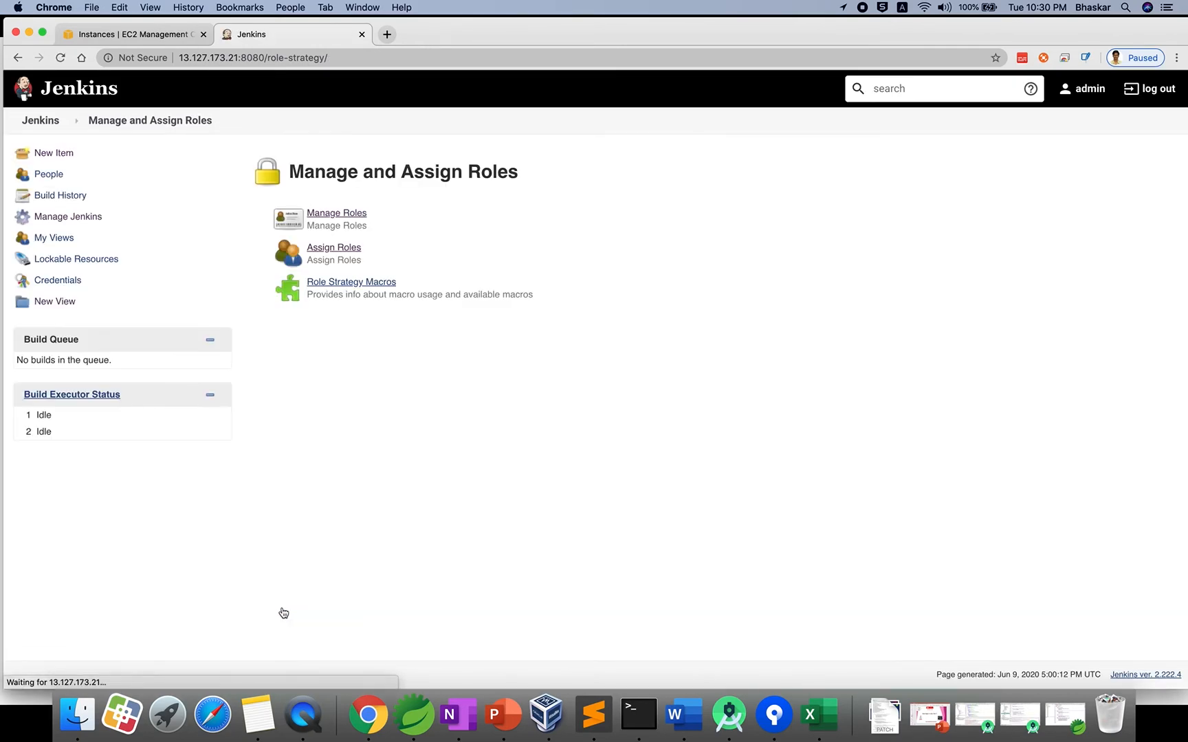
{"action": "left_click", "coordinate": [48, 123]}
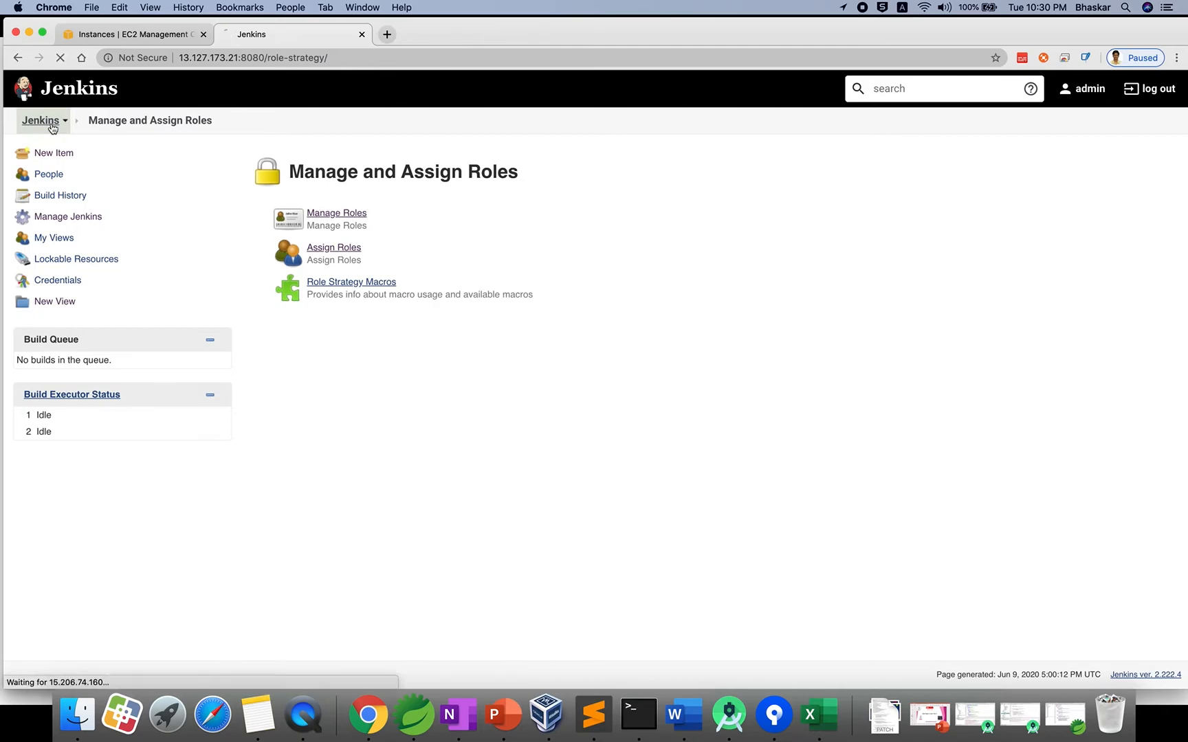
Sign out of admin, sign in as dev1, and view the devProject job.
{"action": "left_click", "coordinate": [1150, 88]}
{"action": "type", "text": "dev1"}
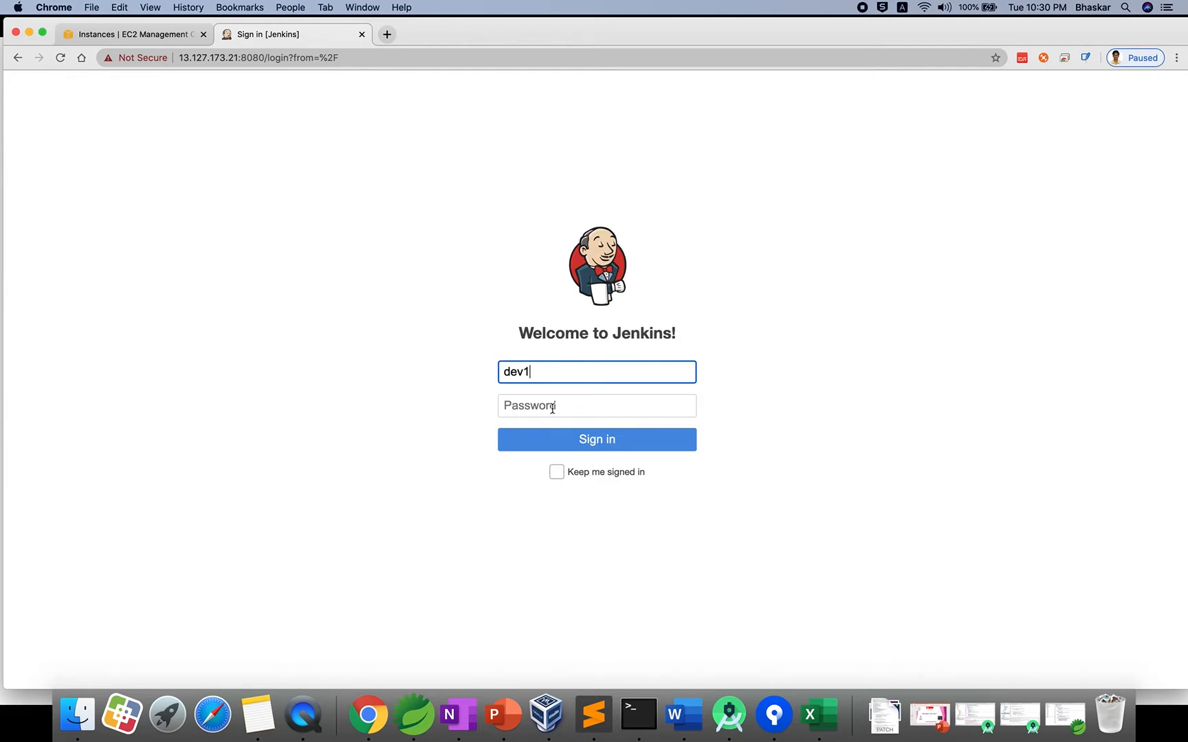
{"action": "left_click", "coordinate": [552, 408]}
{"action": "type", "text": "d"}
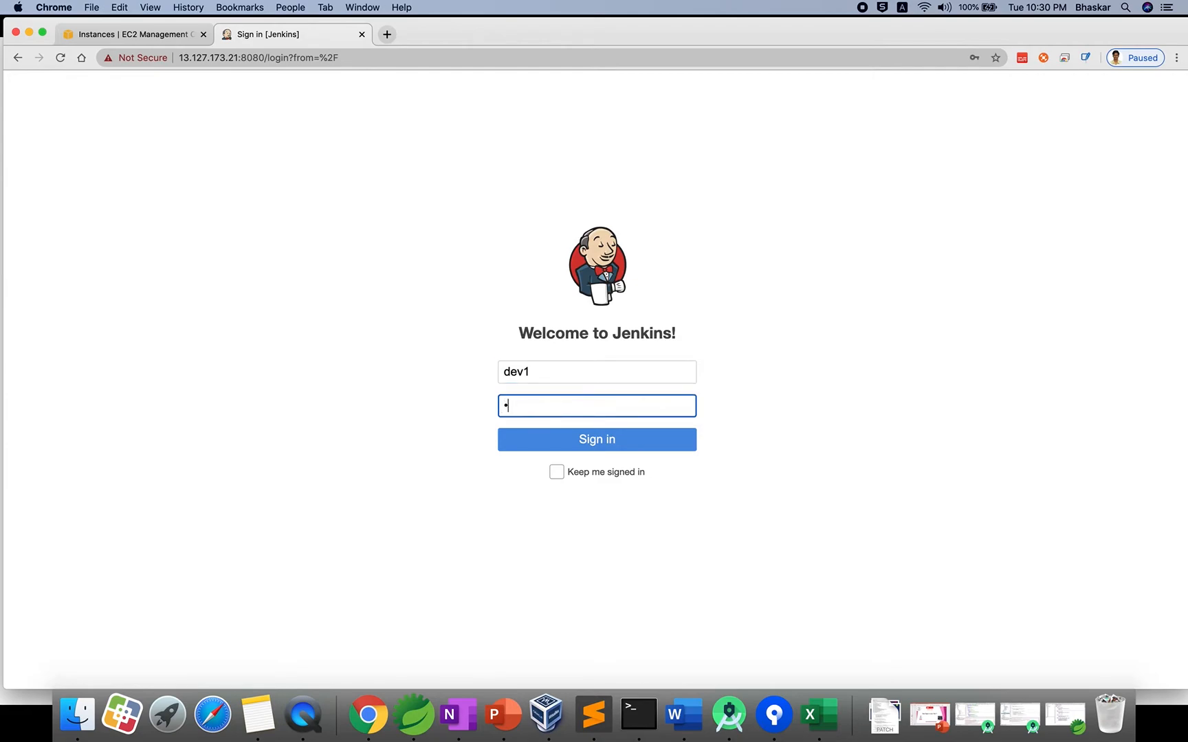
{"action": "type", "text": "ev1"}
{"action": "left_click", "coordinate": [591, 449]}
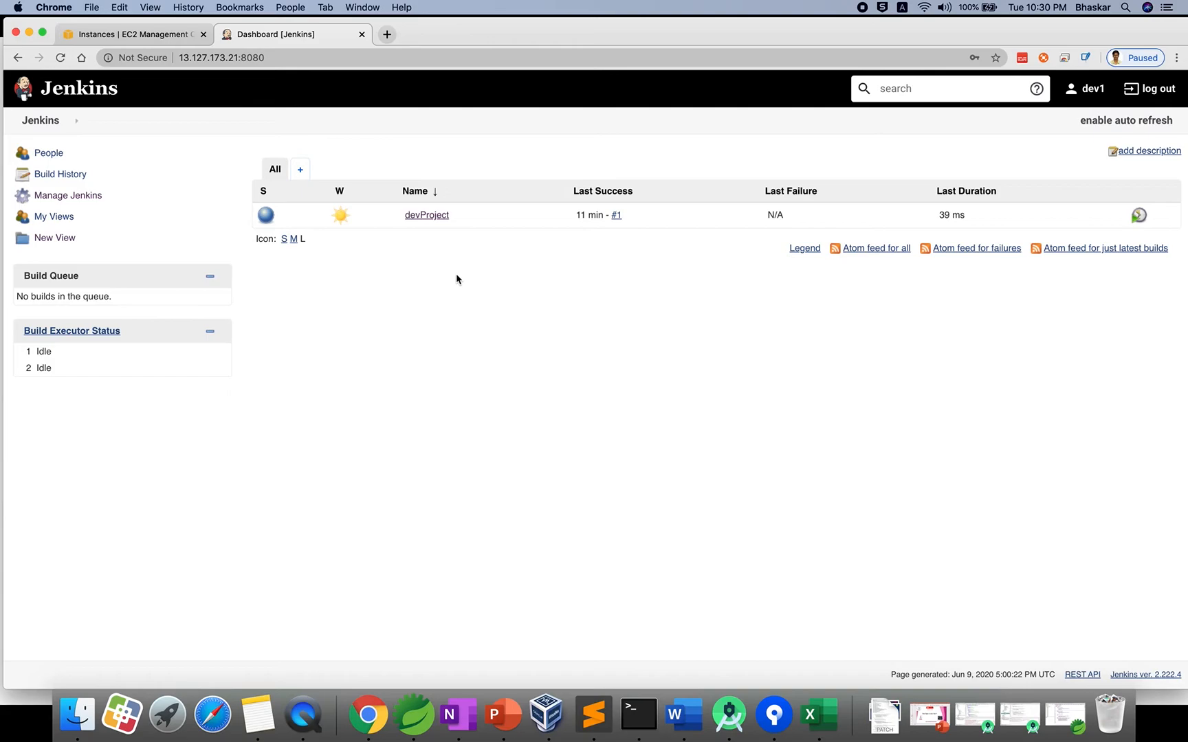
{"action": "left_click", "coordinate": [415, 216]}
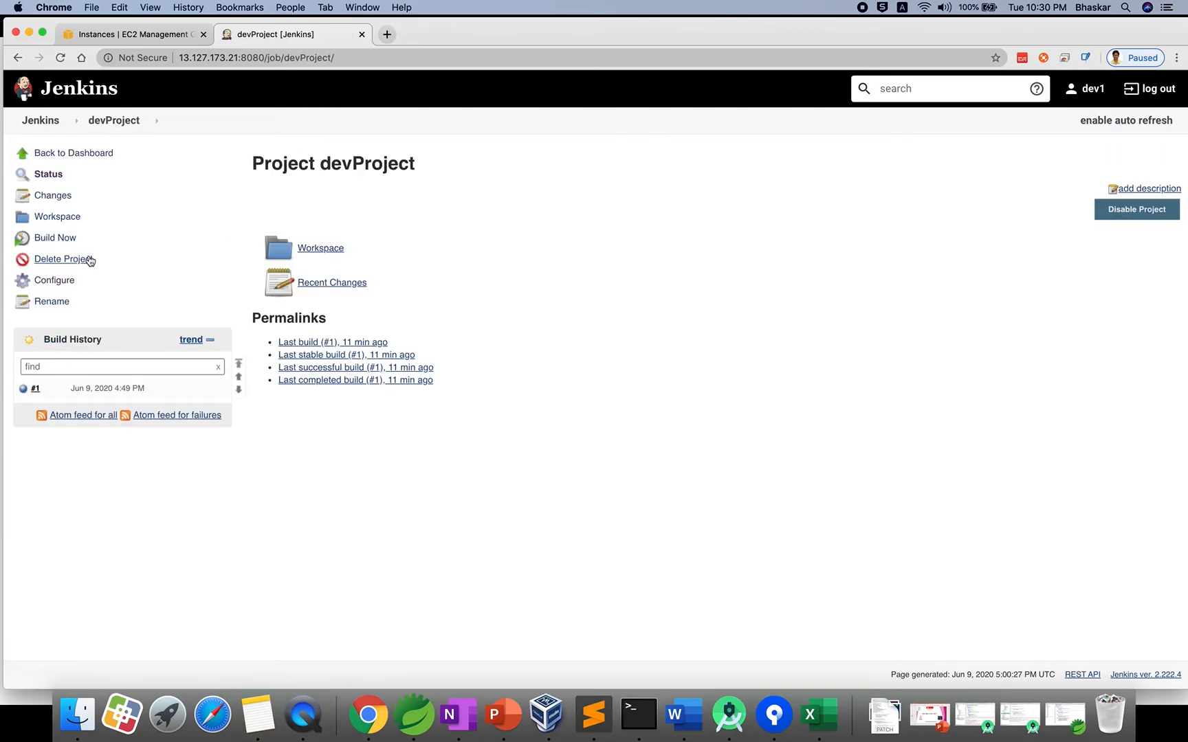
{"action": "left_click", "coordinate": [42, 121]}
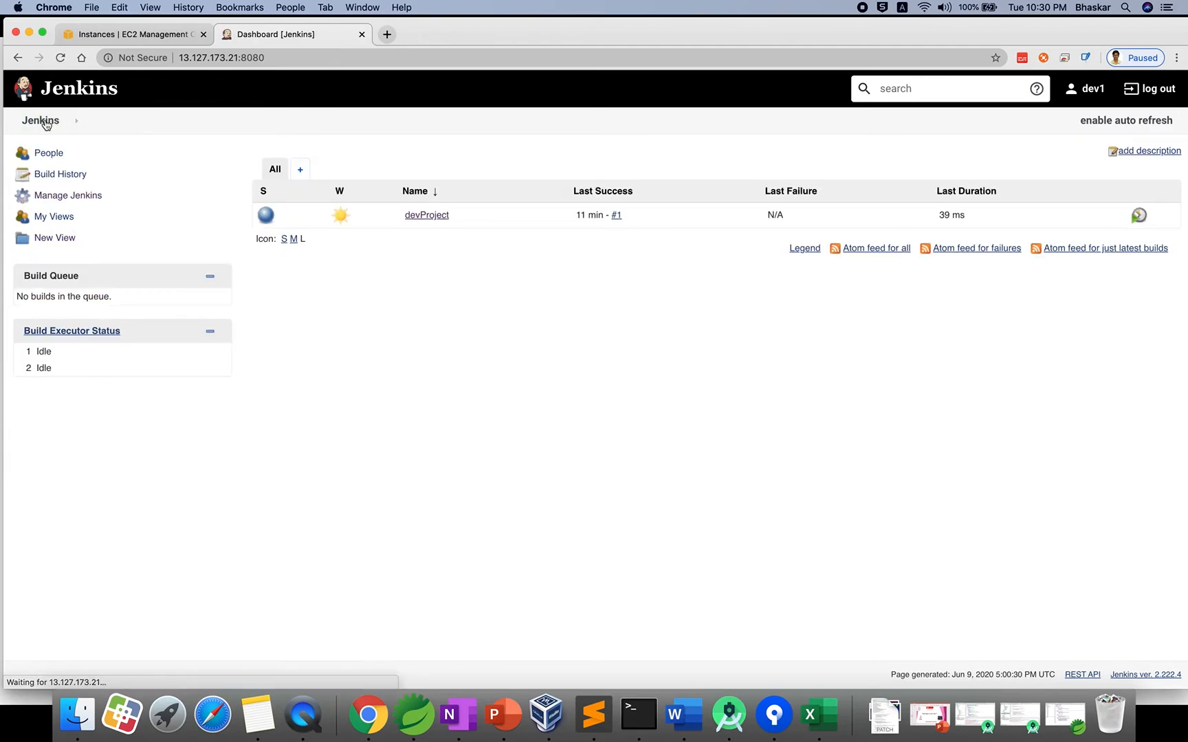
As dev1, inspect the Manage Roles permission table read-only, then return to the dashboard.
{"action": "left_click", "coordinate": [66, 196]}
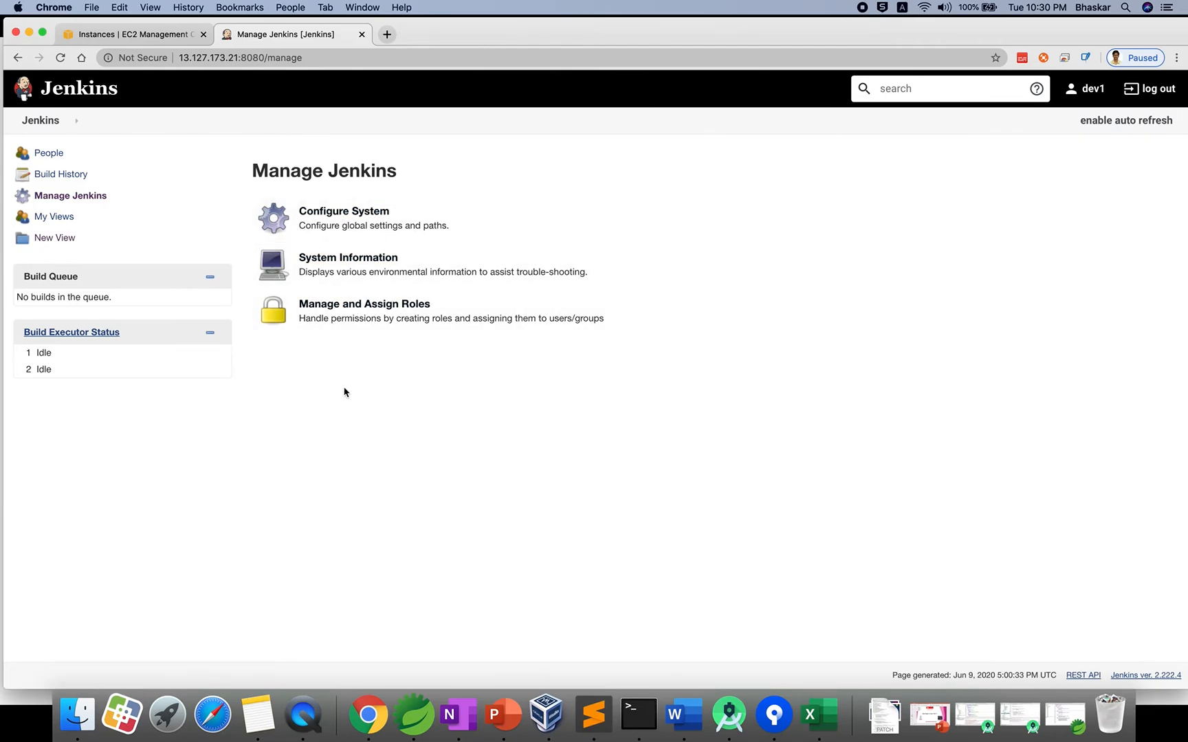
{"action": "left_click", "coordinate": [361, 306]}
{"action": "left_click", "coordinate": [341, 218]}
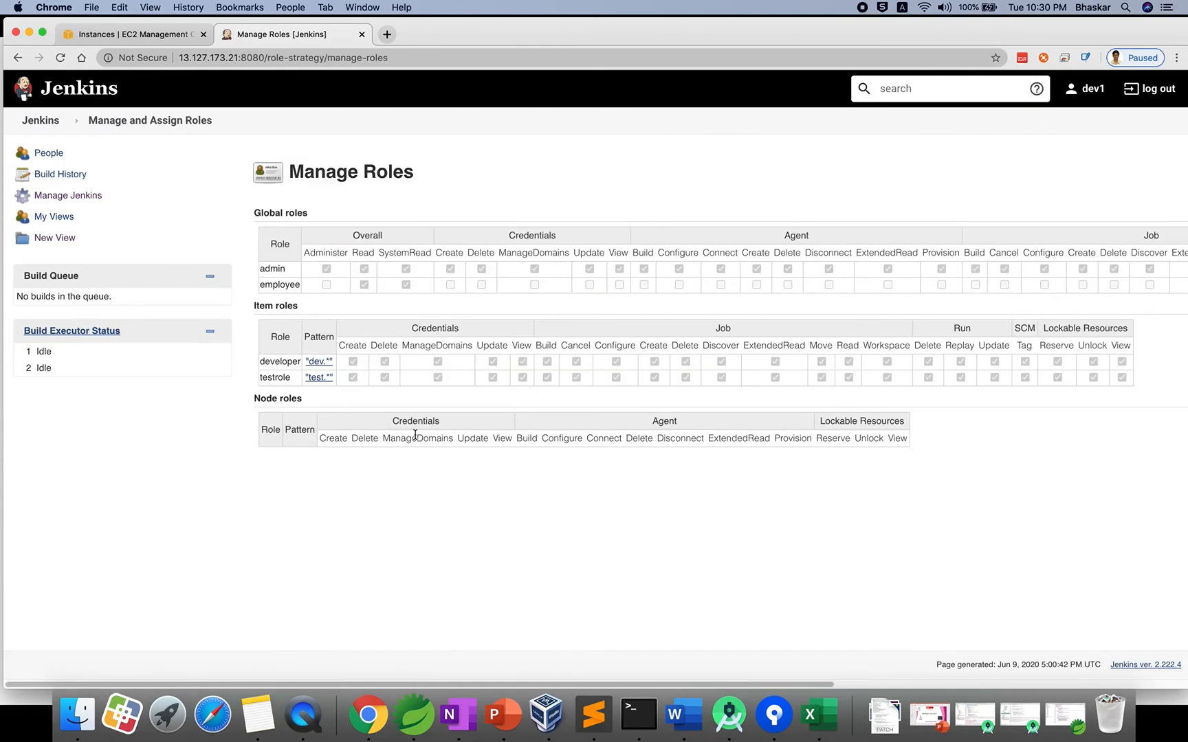
{"action": "scroll", "coordinate": [415, 435], "scroll_direction": "right", "scroll_amount": 3}
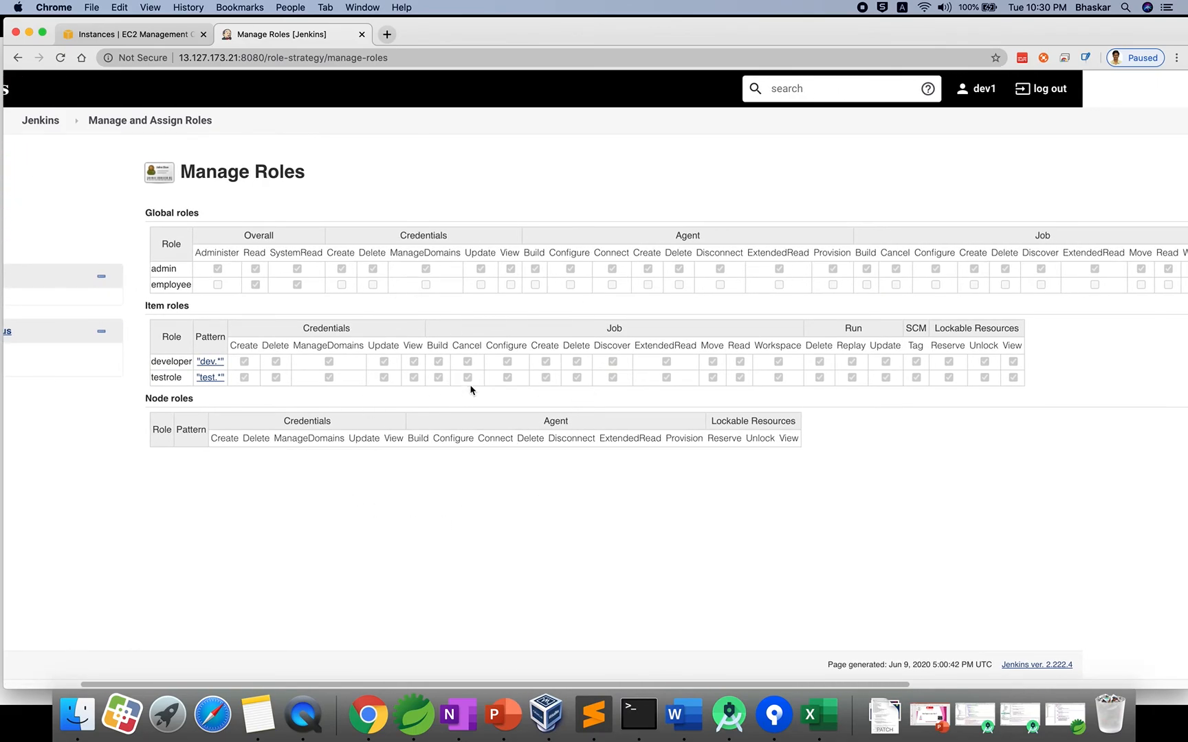
{"action": "scroll", "coordinate": [526, 424], "scroll_direction": "left", "scroll_amount": 3}
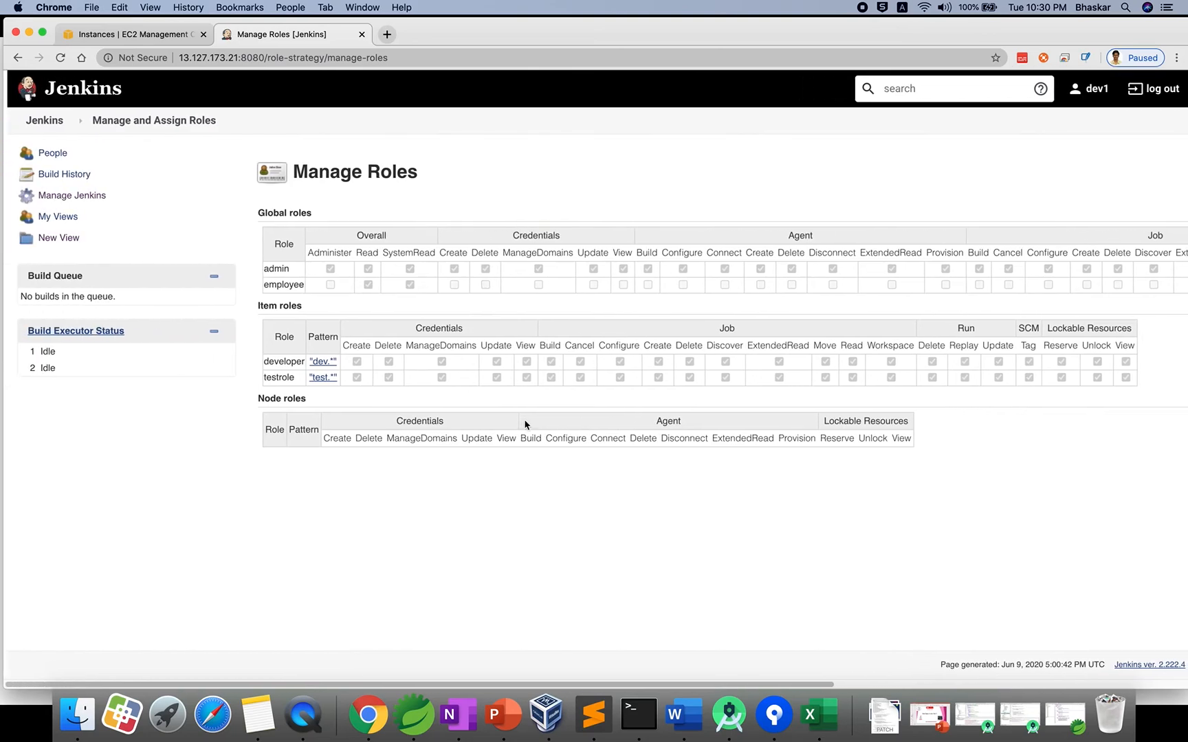
{"action": "left_click", "coordinate": [112, 124]}
{"action": "left_click", "coordinate": [52, 125]}
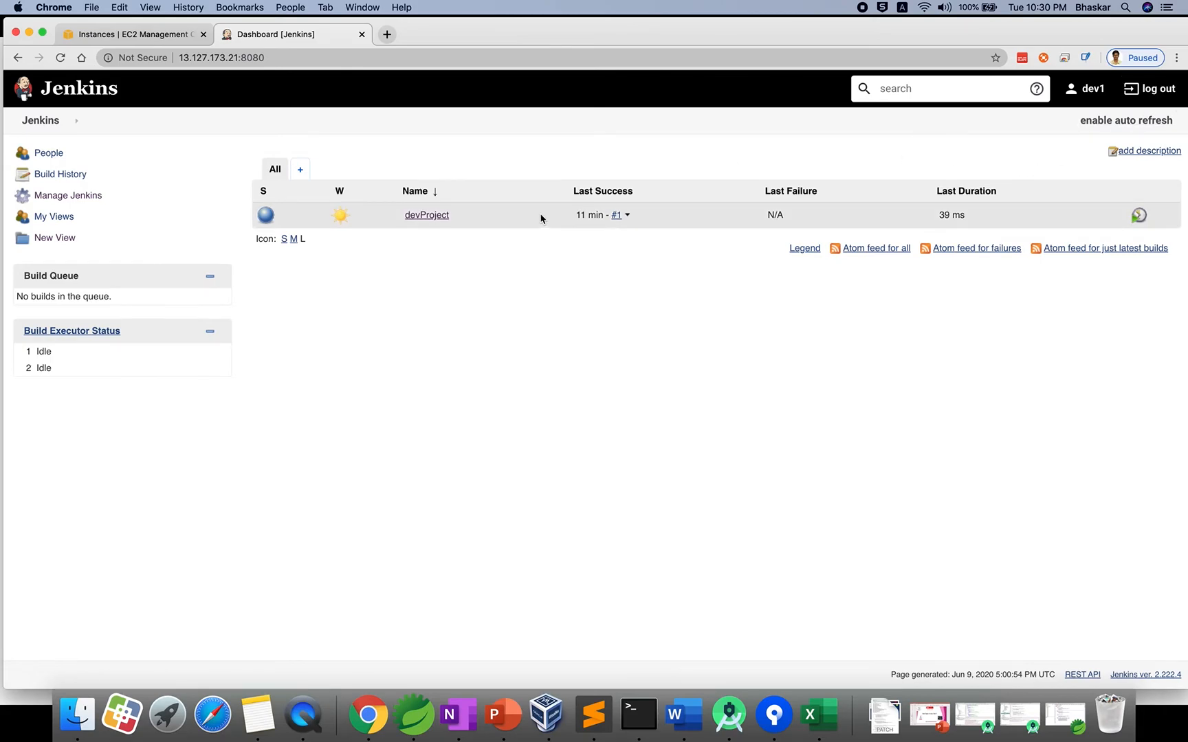
Delete the devProject job and confirm the deletion.
{"action": "left_click", "coordinate": [427, 215]}
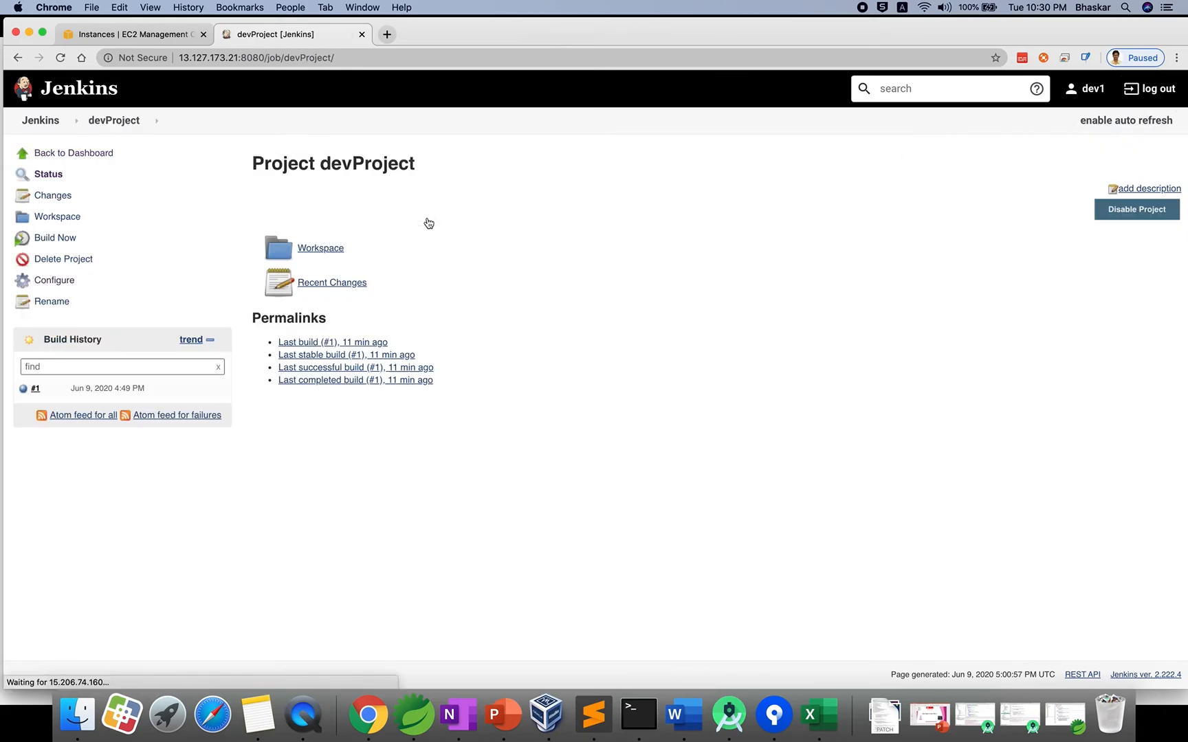
{"action": "left_click", "coordinate": [76, 259]}
{"action": "left_click", "coordinate": [711, 132]}
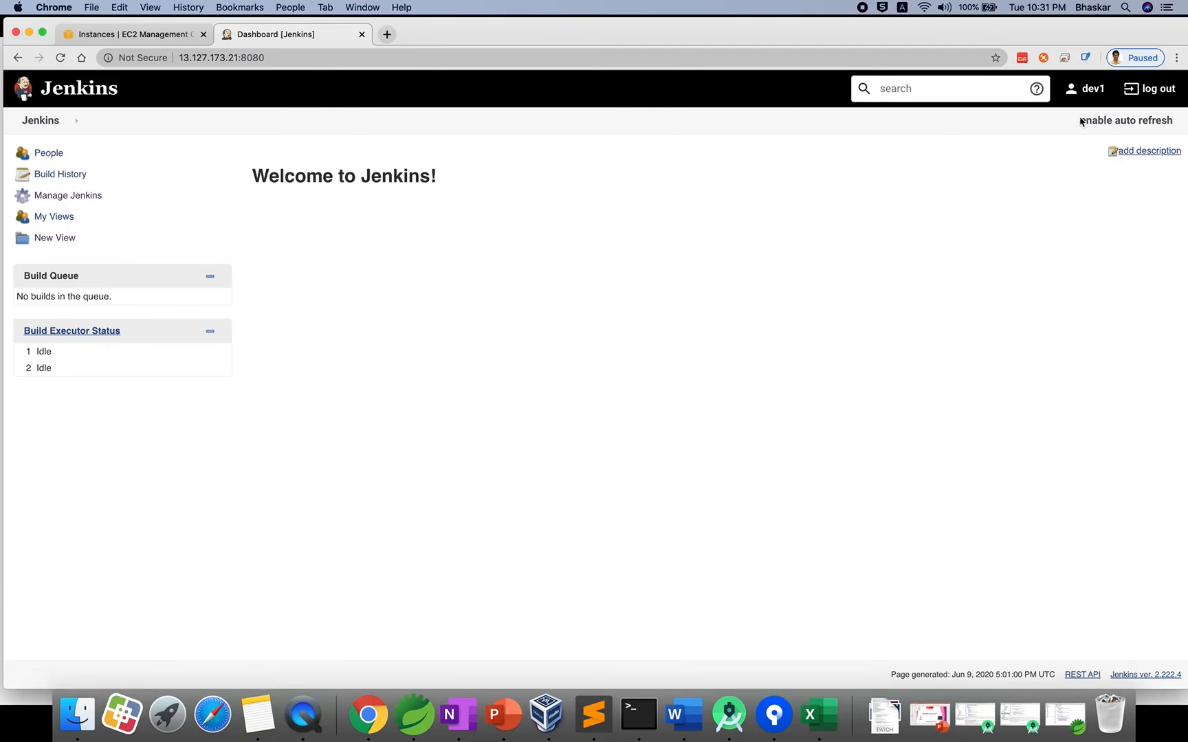
Sign out of dev1 and sign in as test1 with its password.
{"action": "left_click", "coordinate": [1150, 88]}
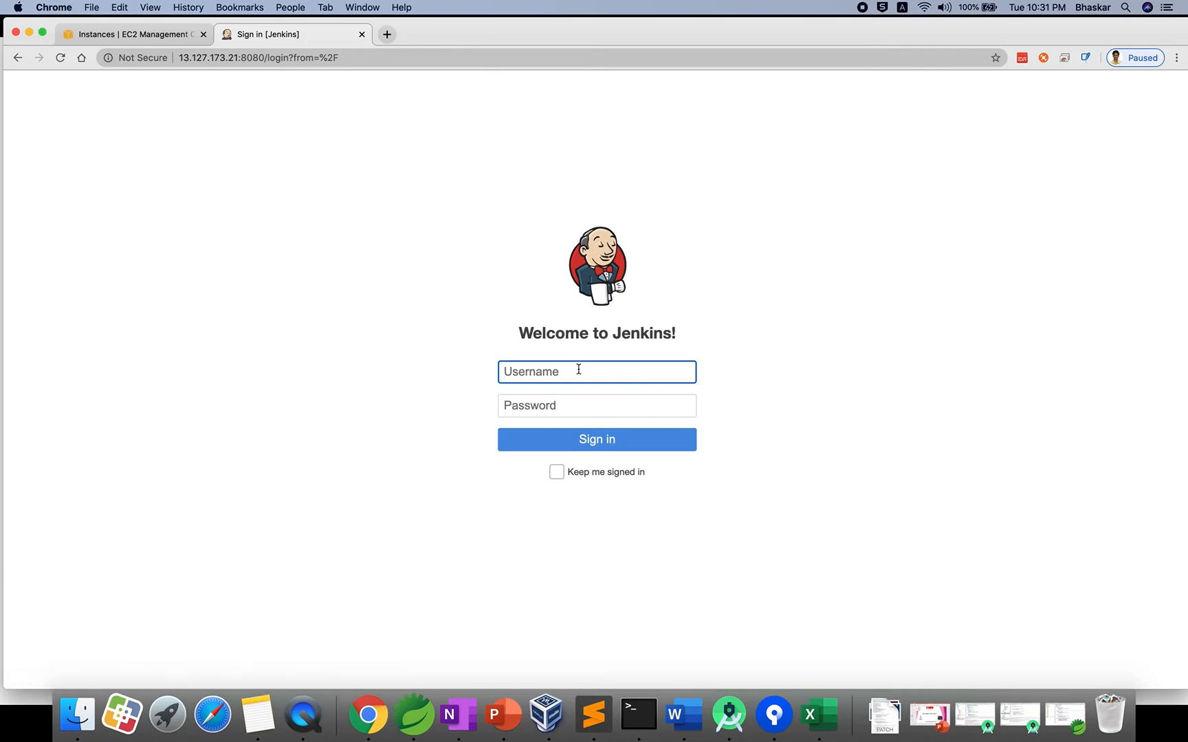
{"action": "type", "text": "tes"}
{"action": "type", "text": "t1"}
{"action": "left_click", "coordinate": [570, 402]}
{"action": "type", "text": "*****"}
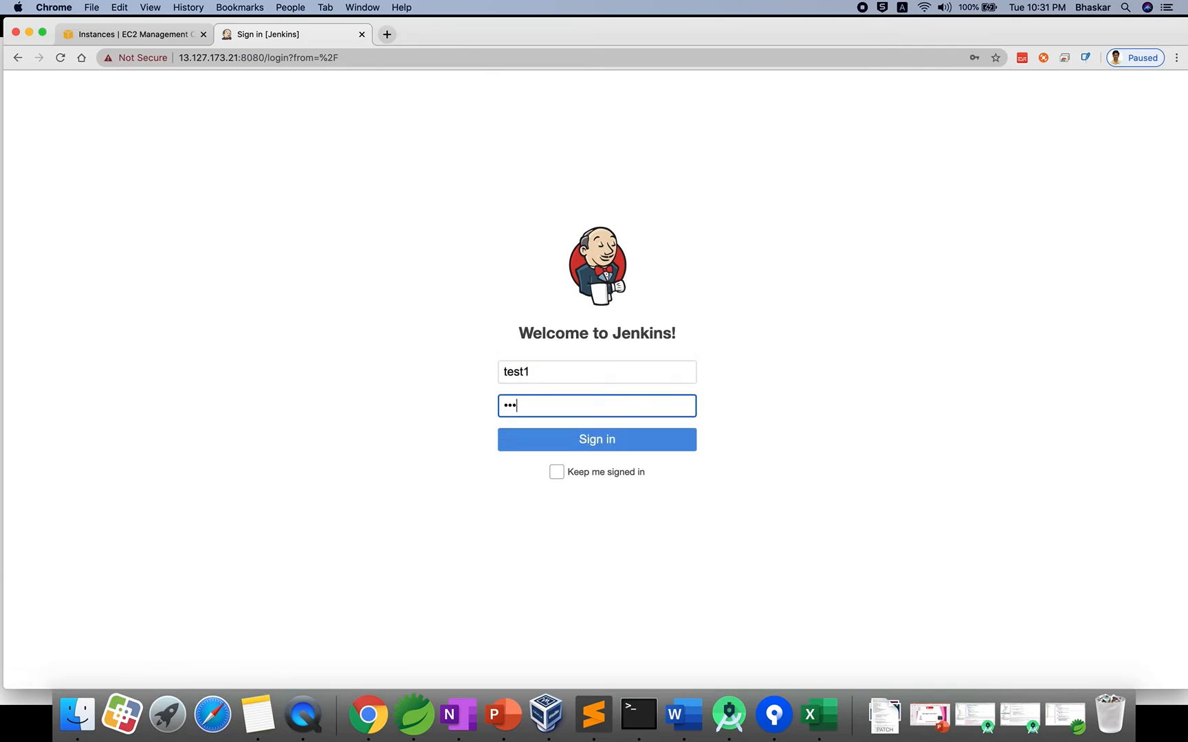
{"action": "left_click", "coordinate": [601, 447]}
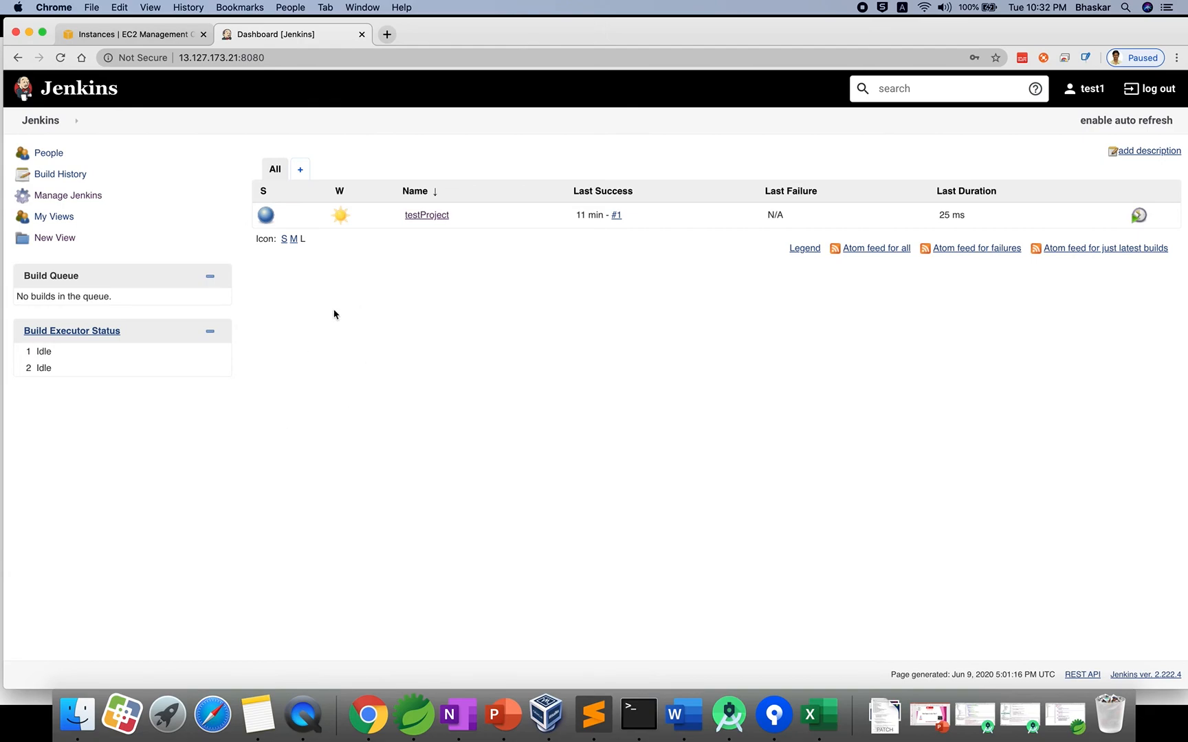
Open a new Chrome incognito window and go to YouTube via the bookmark.
{"action": "left_click", "coordinate": [1177, 58]}
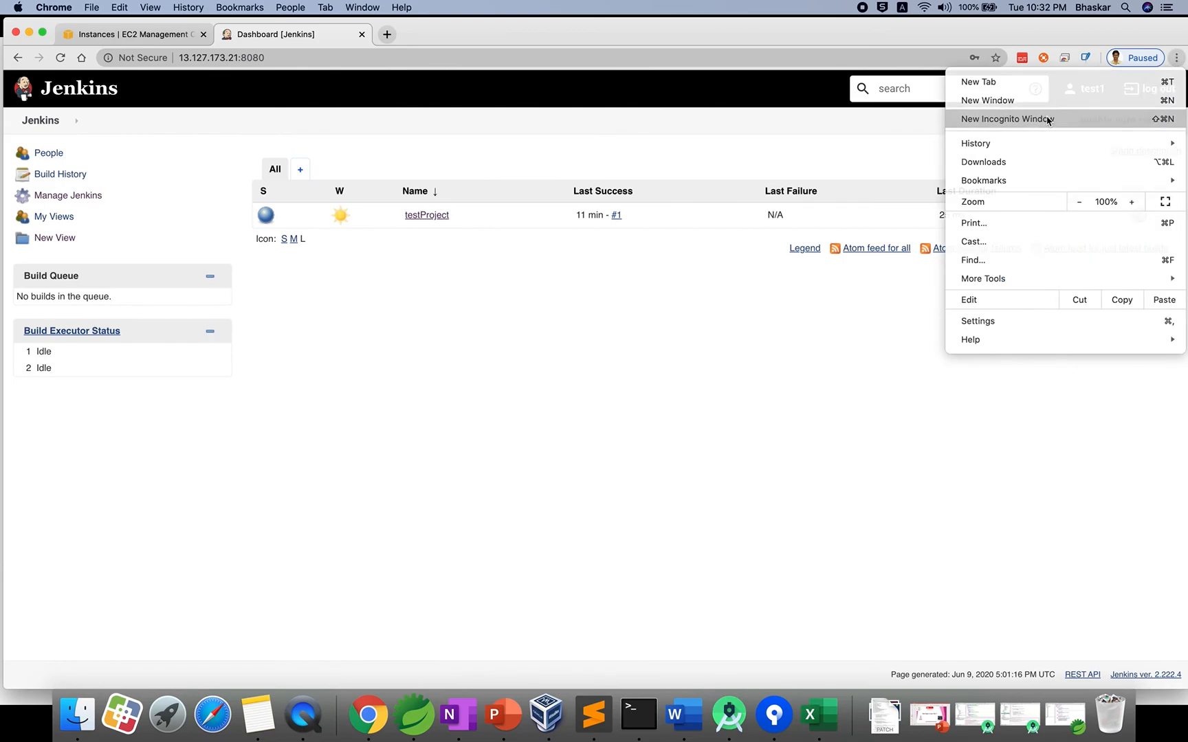
{"action": "left_click", "coordinate": [1048, 121]}
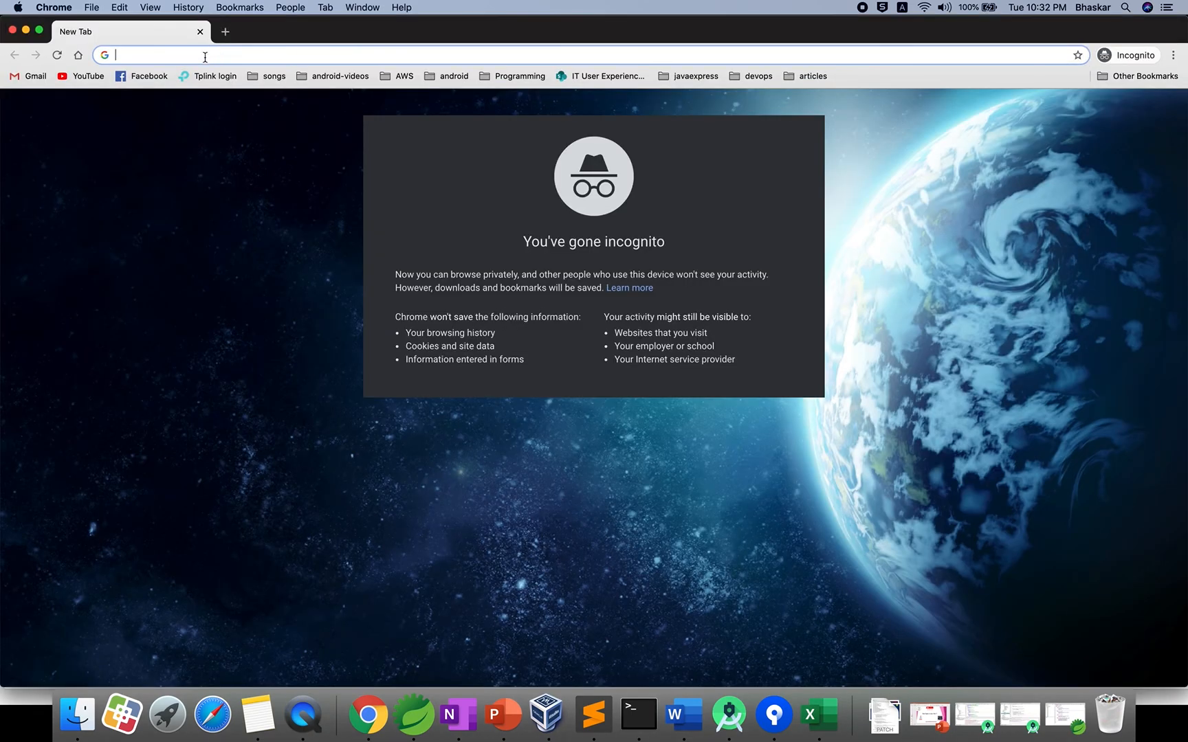
{"action": "left_click", "coordinate": [83, 76]}
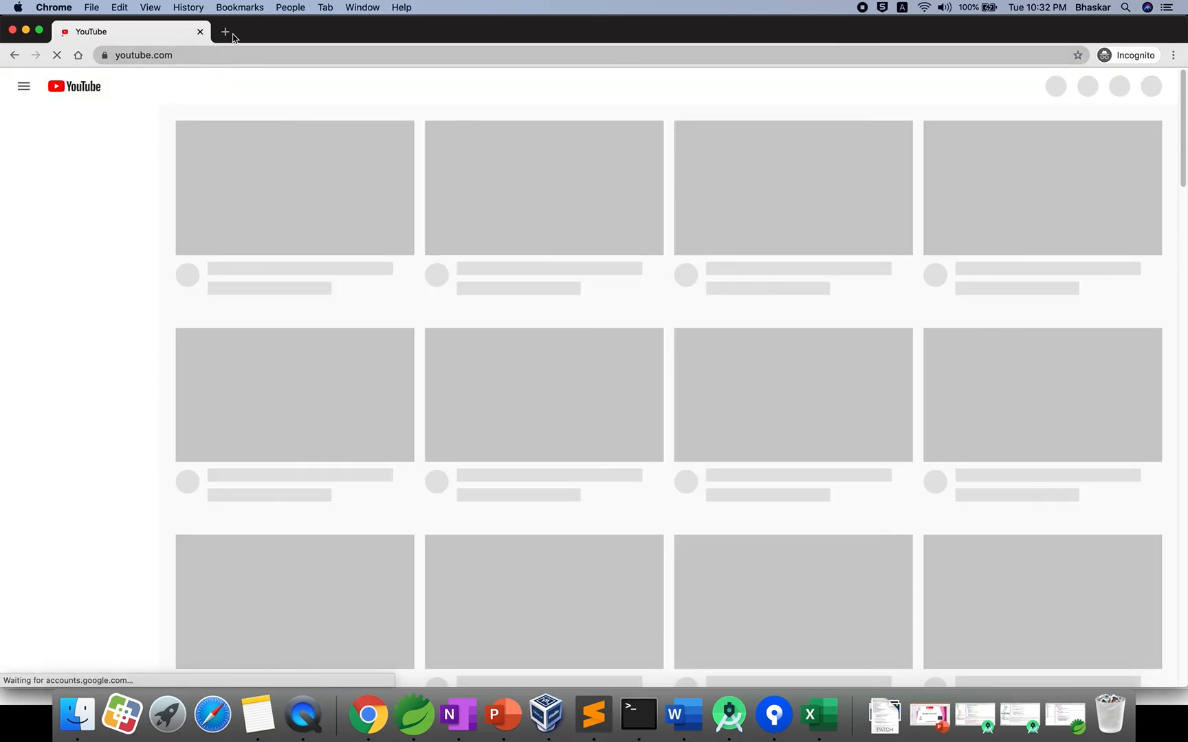
Load the Java Express channel (youtube.com/c/javaexpress) in a new tab and show its PLAYLISTS.
{"action": "left_click", "coordinate": [225, 32]}
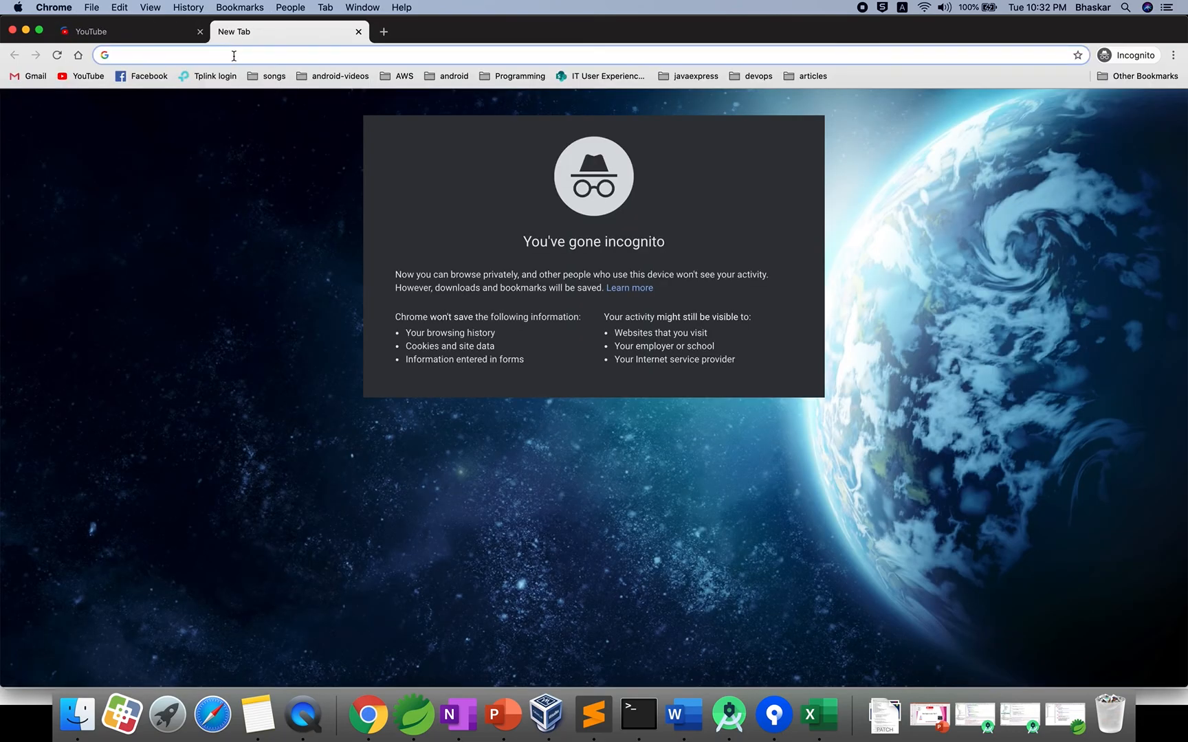
{"action": "type", "text": "www.youtube.com/"}
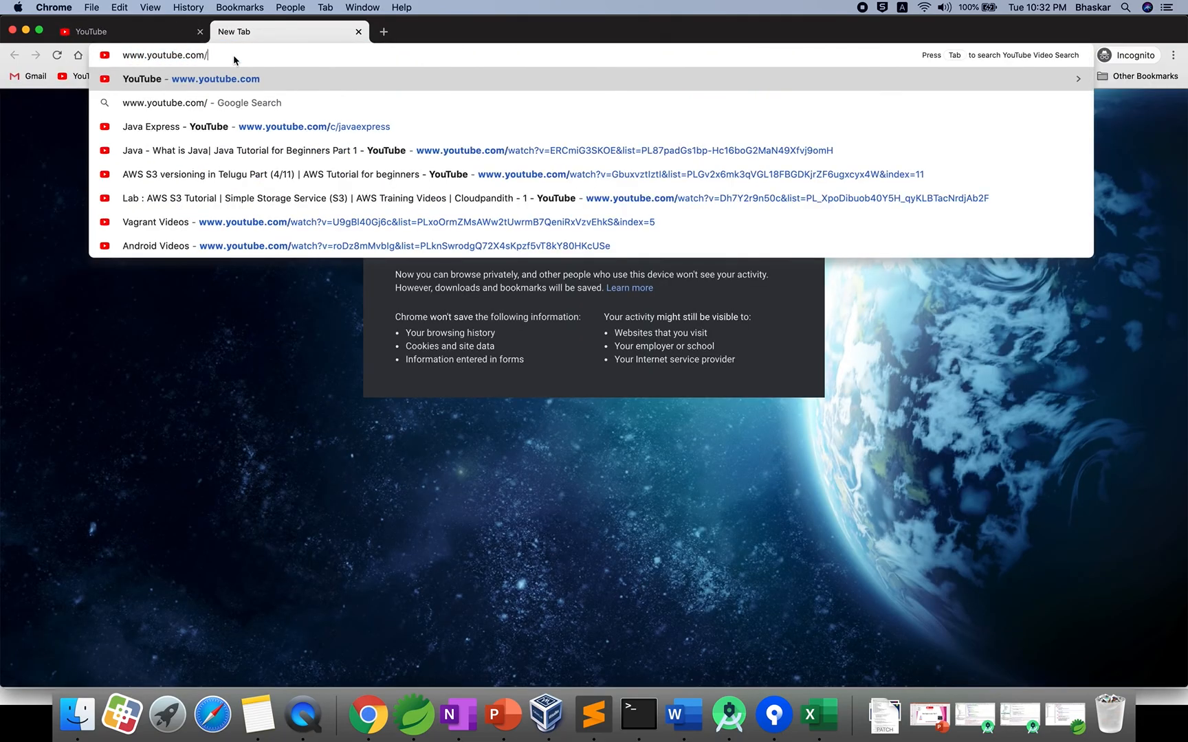
{"action": "type", "text": "c/"}
{"action": "key", "text": "Return"}
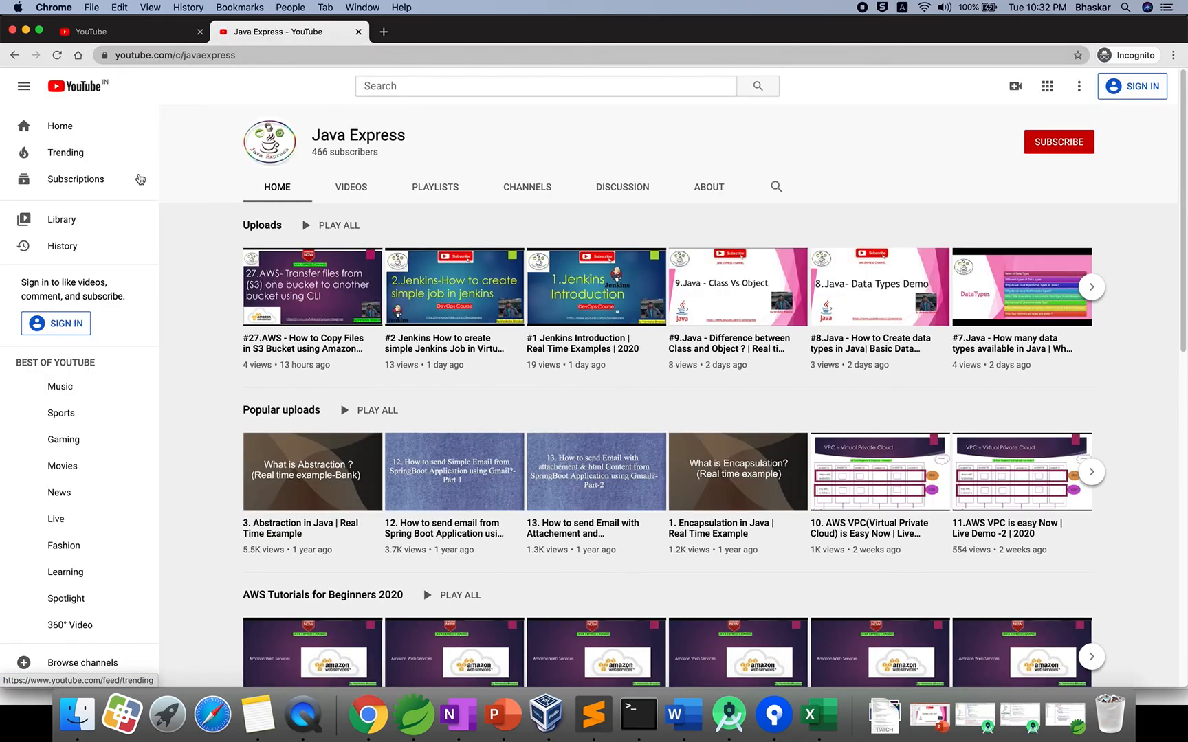
{"action": "scroll", "coordinate": [455, 380], "scroll_direction": "down", "scroll_amount": 3}
{"action": "scroll", "coordinate": [455, 380], "scroll_direction": "up", "scroll_amount": 3}
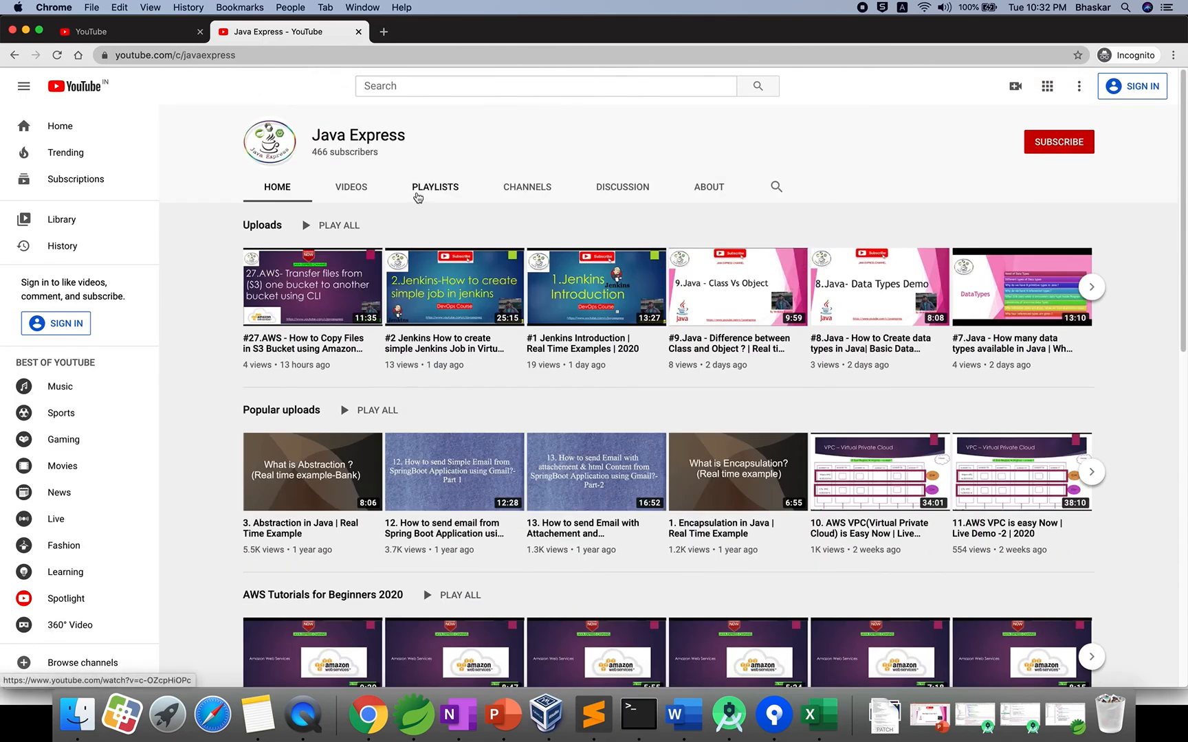
{"action": "left_click", "coordinate": [424, 186]}
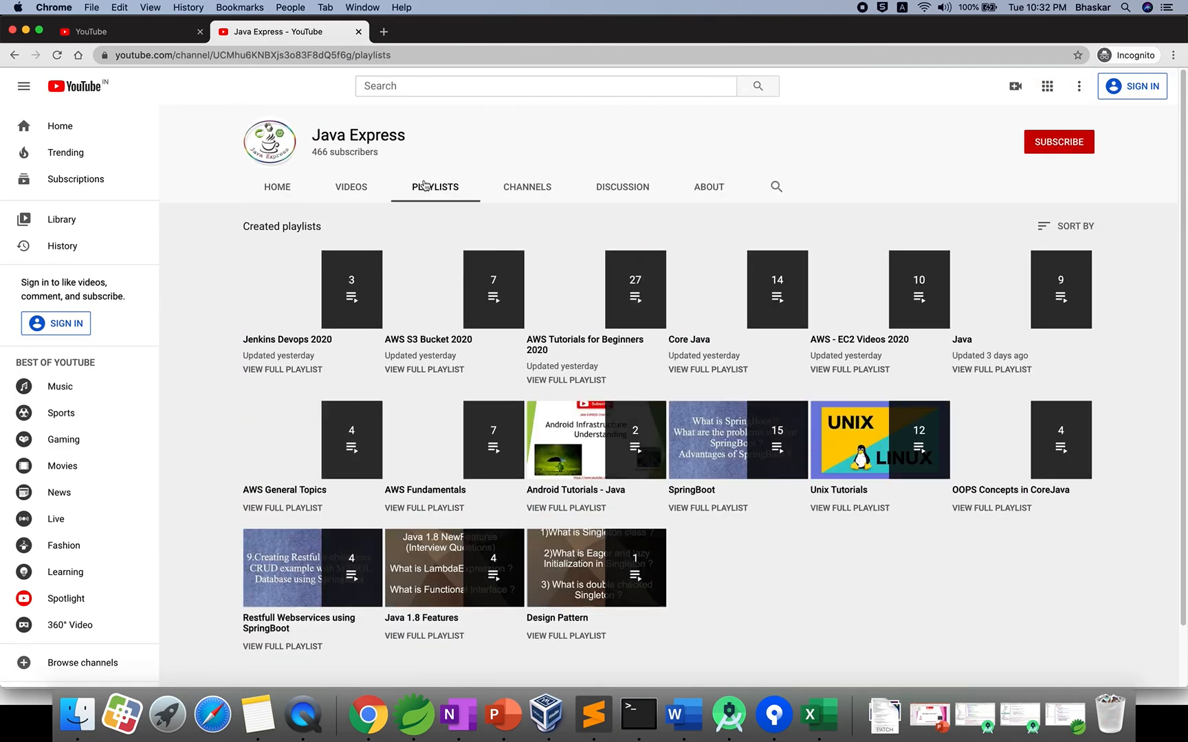